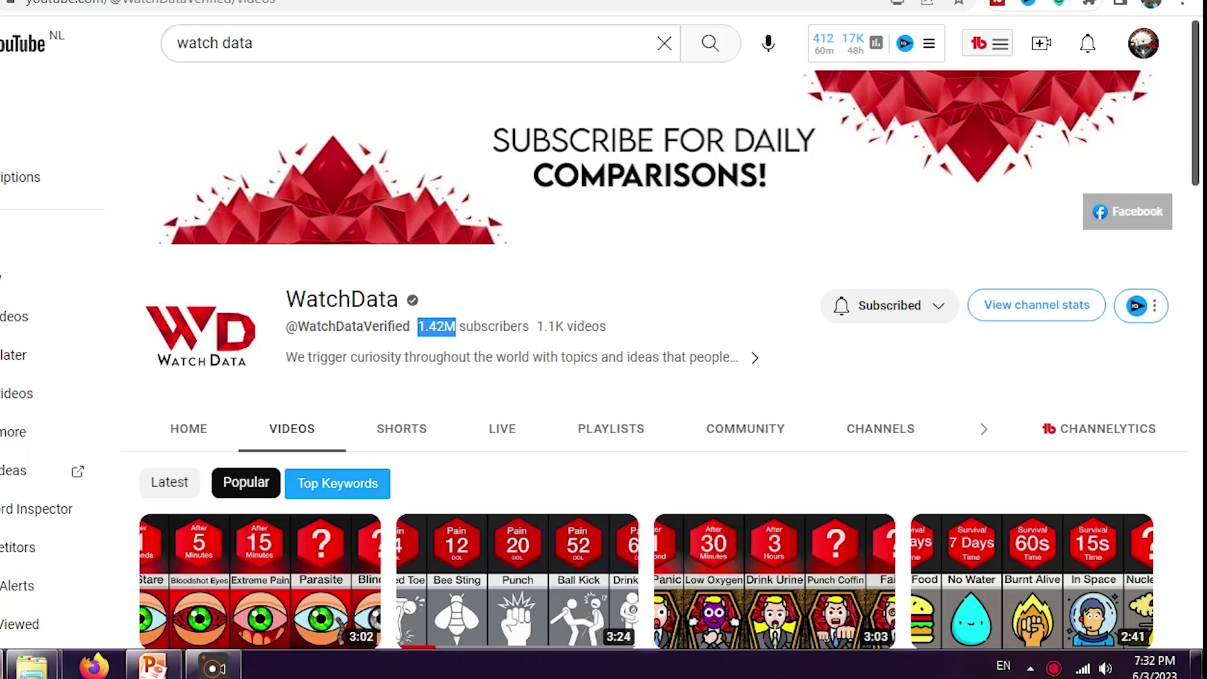
Browse the popular videos and subscriber counts of the WatchData, Pure Data Comparison, Tally and Richest Celebrity channels on YouTube
{"action": "scroll", "coordinate": [281, 344], "scroll_direction": "down", "scroll_amount": 5}
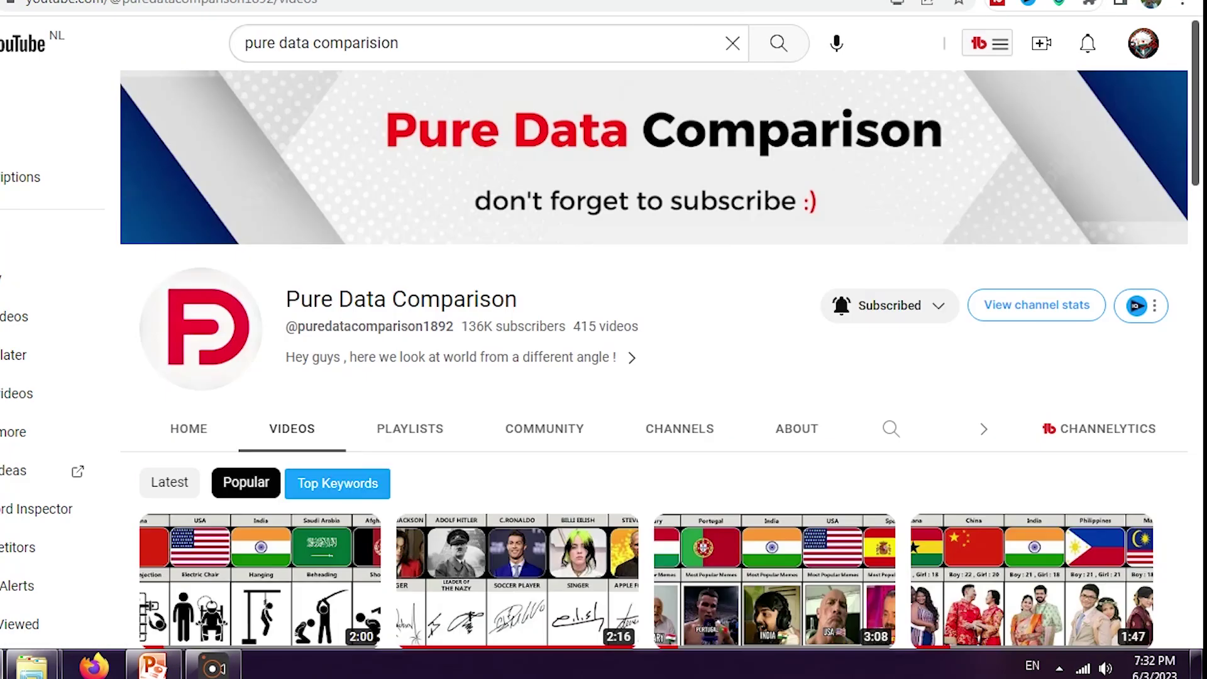
{"action": "left_click_drag", "start_coordinate": [286, 300], "coordinate": [517, 299]}
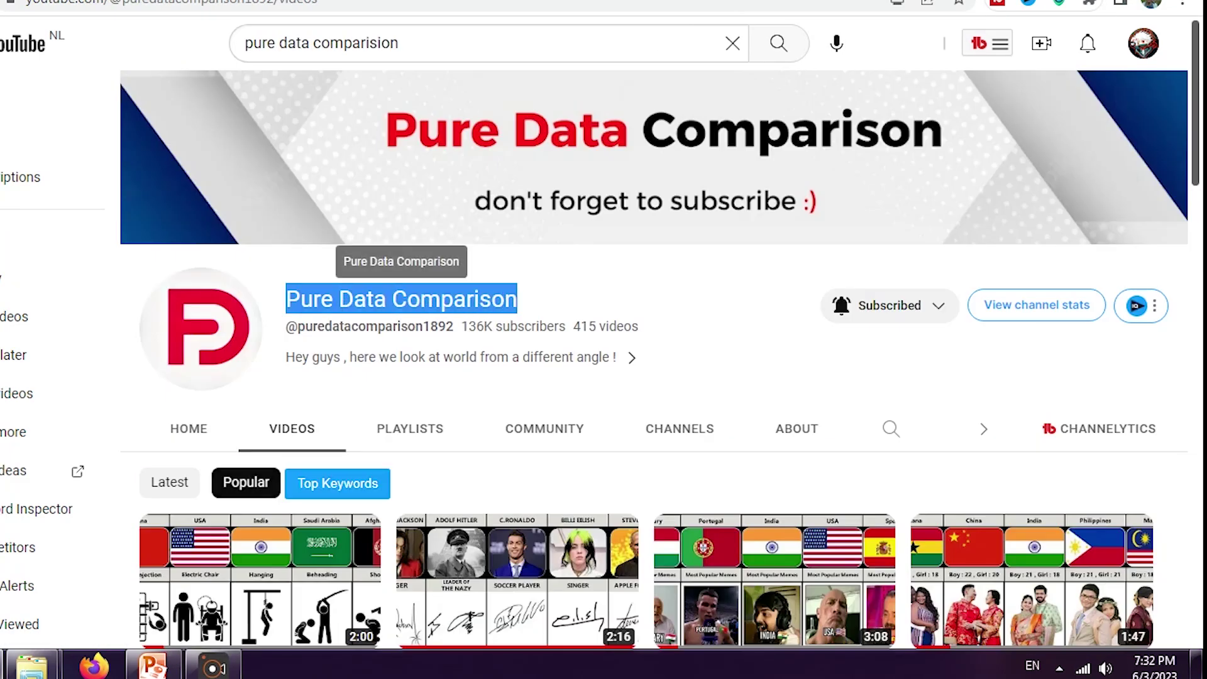
{"action": "left_click_drag", "start_coordinate": [461, 327], "coordinate": [476, 327]}
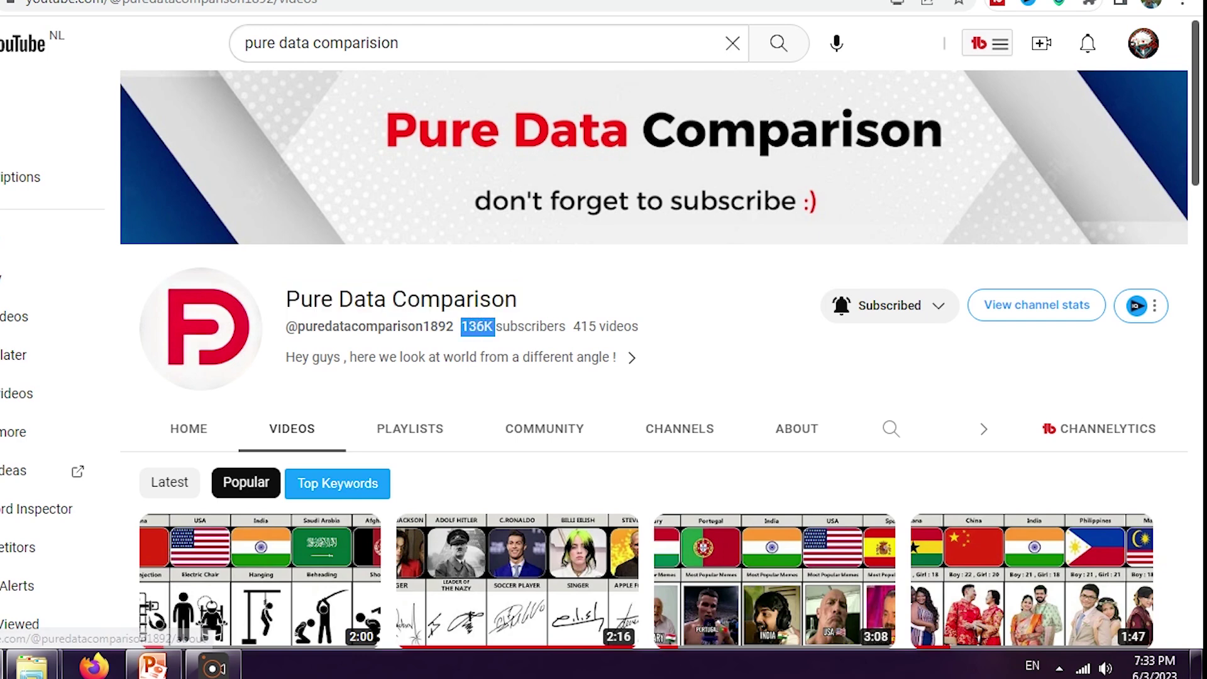
{"action": "scroll", "coordinate": [257, 390], "scroll_direction": "down", "scroll_amount": 3}
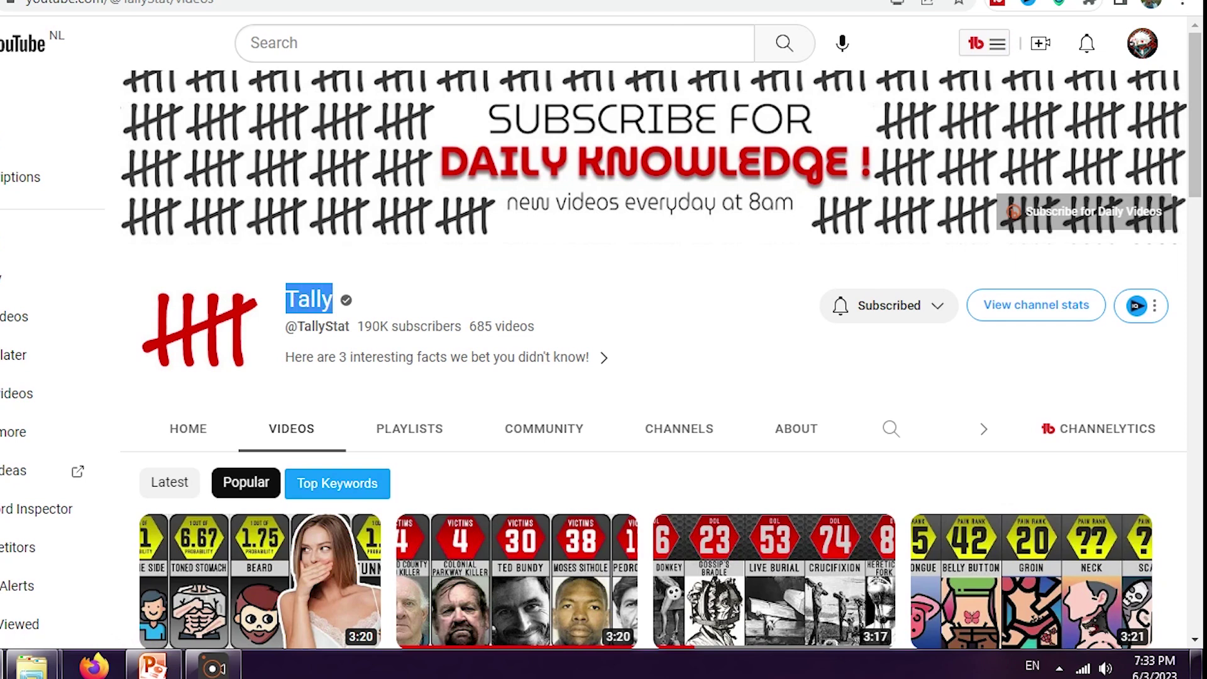
{"action": "left_click_drag", "start_coordinate": [357, 327], "coordinate": [372, 327]}
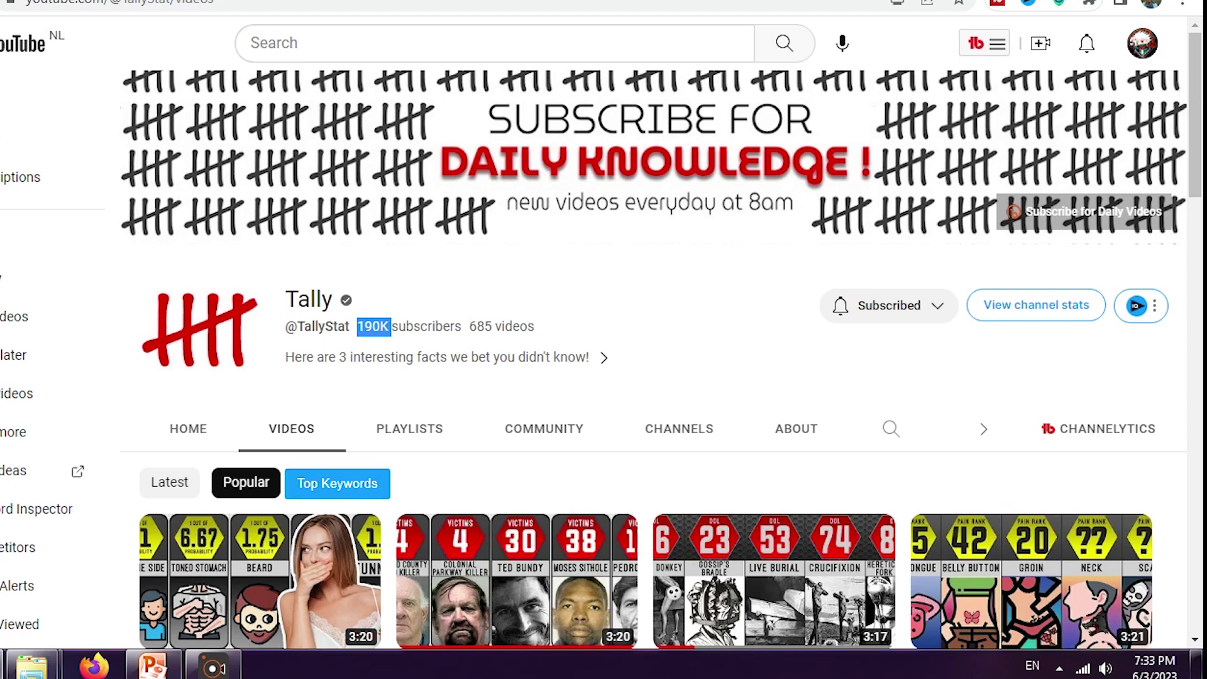
{"action": "scroll", "coordinate": [654, 361], "scroll_direction": "down", "scroll_amount": 5}
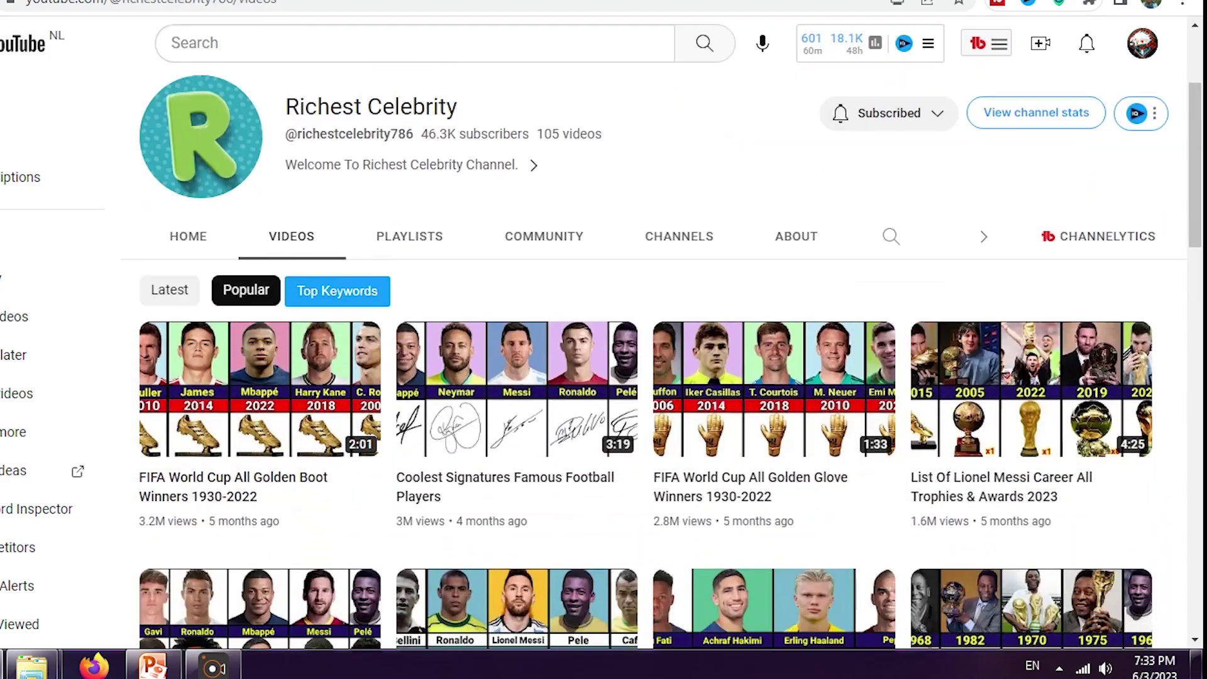
{"action": "scroll", "coordinate": [653, 362], "scroll_direction": "down", "scroll_amount": 2}
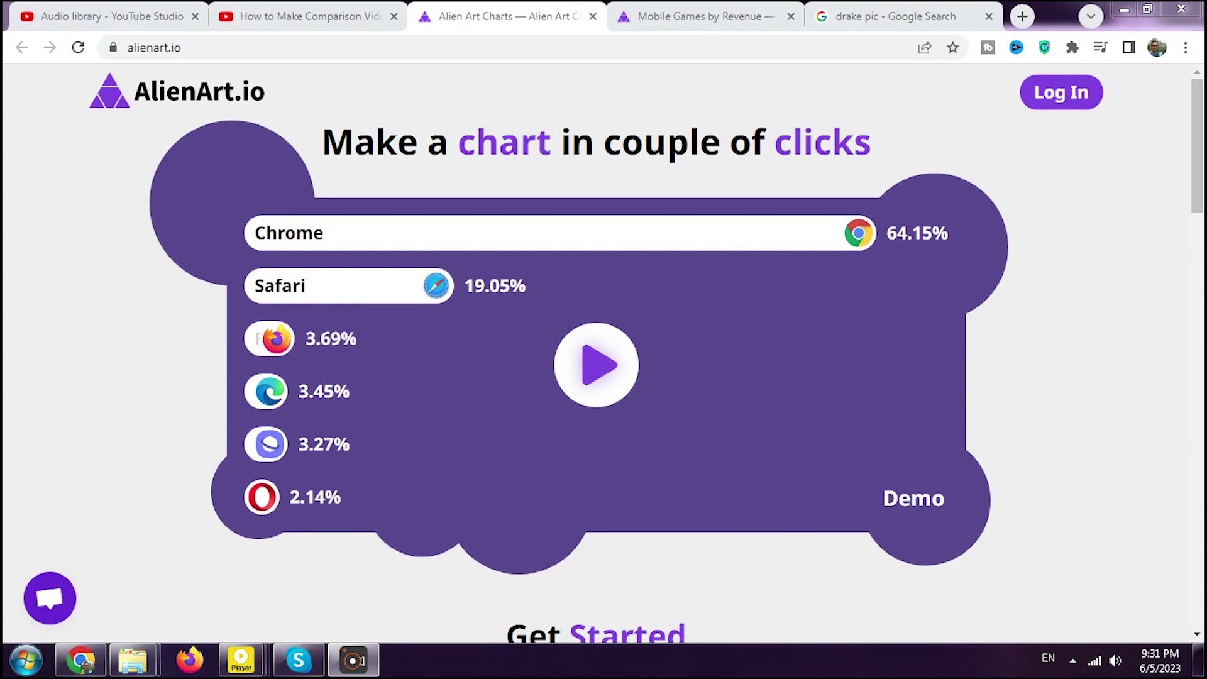
Play the AlienArt.io demo bar chart and the Mobile Games by Revenue project preview
{"action": "left_click", "coordinate": [596, 364]}
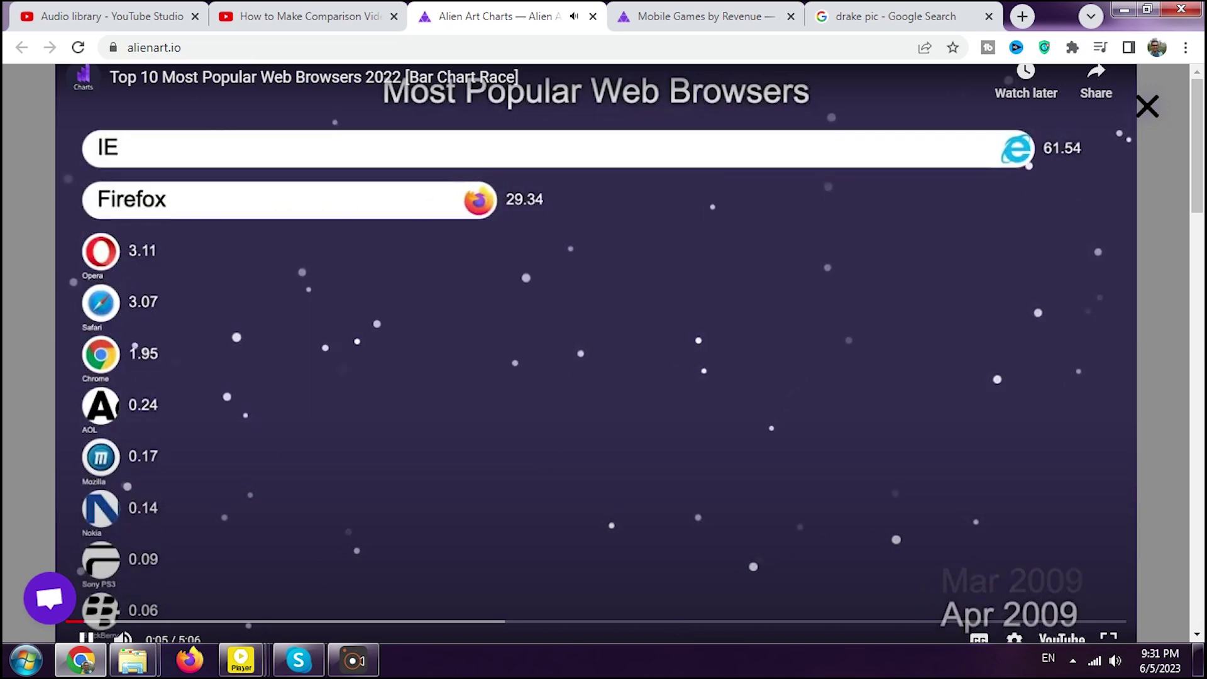
{"action": "left_click", "coordinate": [705, 17]}
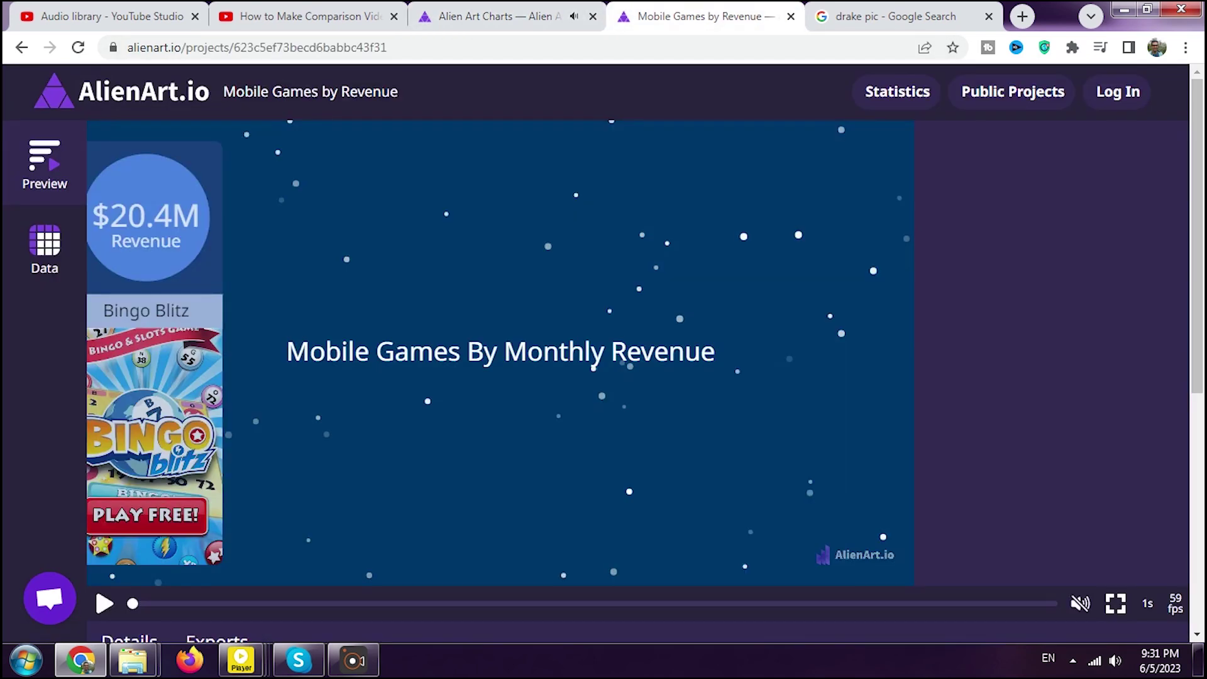
{"action": "key", "text": "space"}
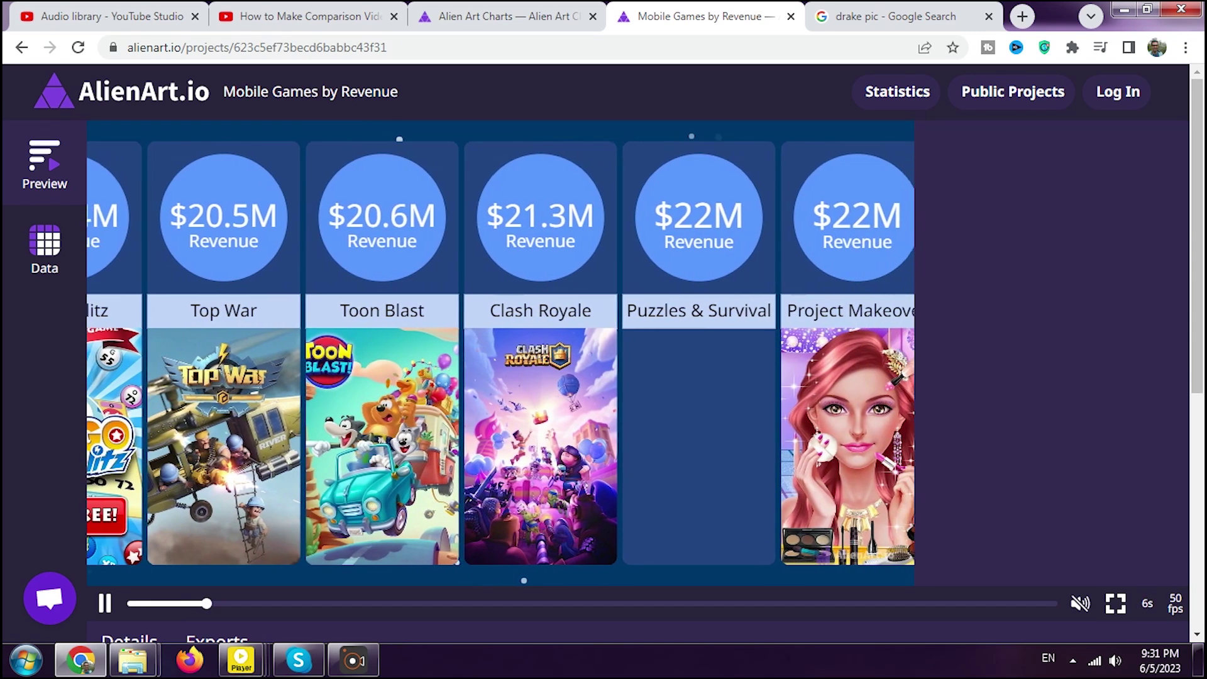
{"action": "key", "text": "space"}
{"action": "key", "text": "Left"}
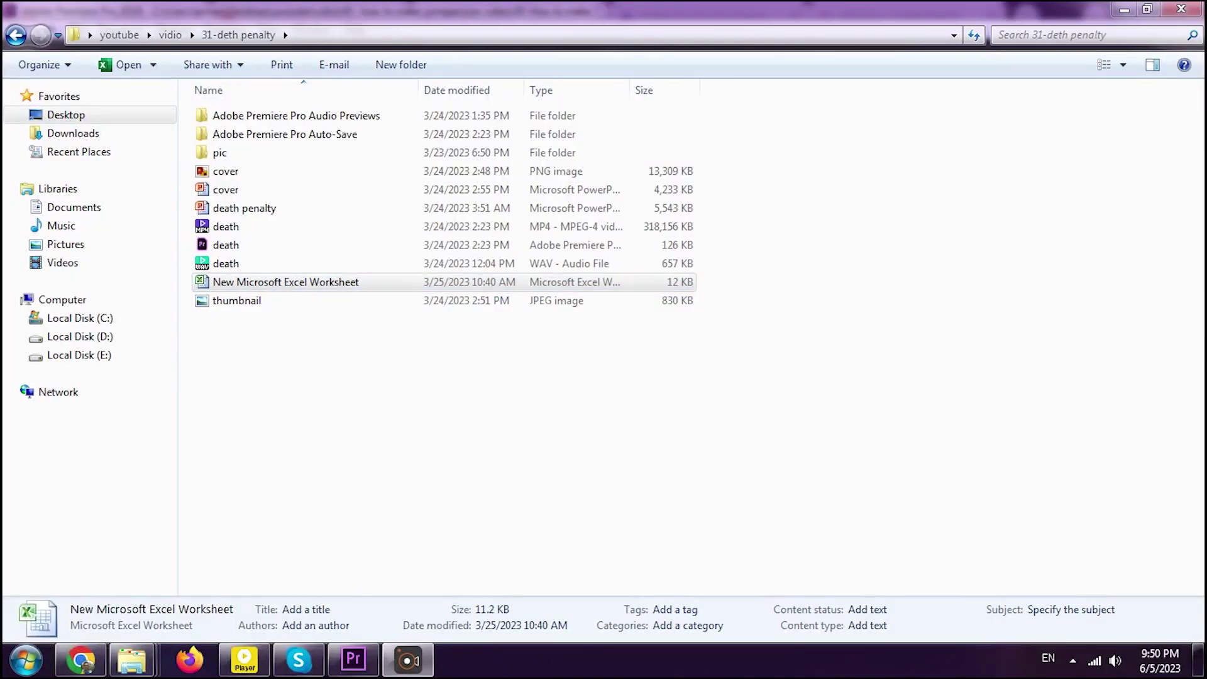
Open New Microsoft Excel Worksheet from the 31-deth penalty folder and review its country rows and columns A to C
{"action": "double_click", "coordinate": [286, 283]}
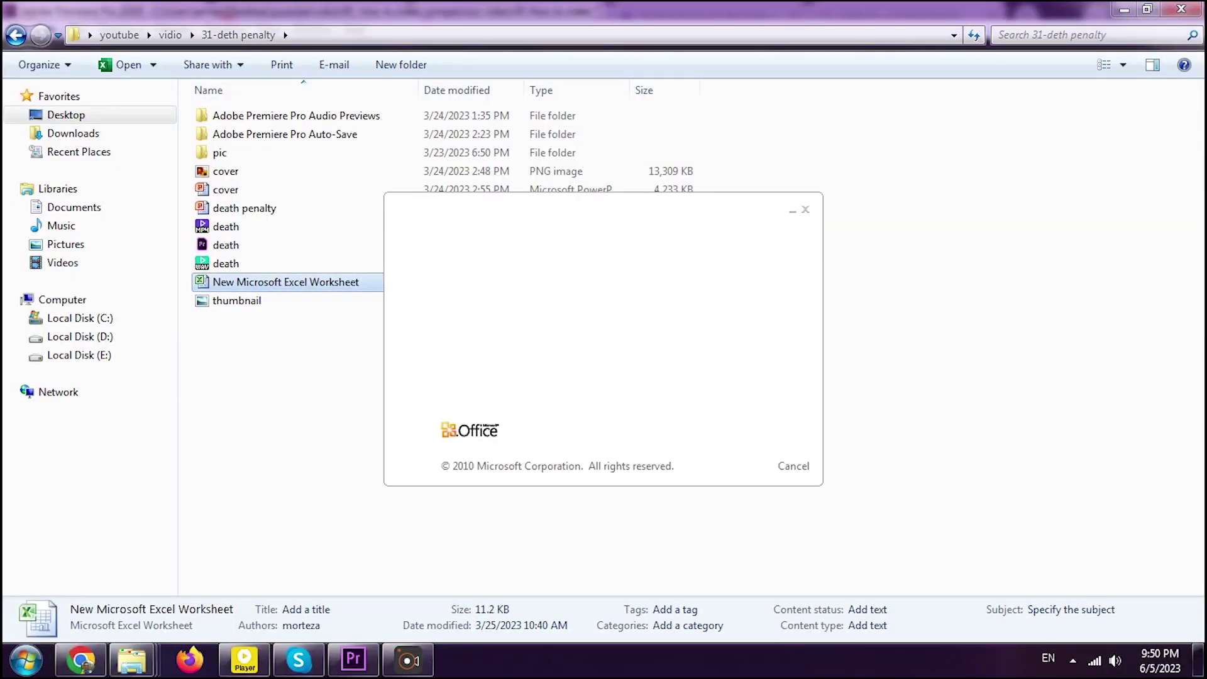
{"action": "scroll", "coordinate": [603, 377], "scroll_direction": "down", "scroll_amount": 1}
{"action": "scroll", "coordinate": [603, 377], "scroll_direction": "down", "scroll_amount": 1}
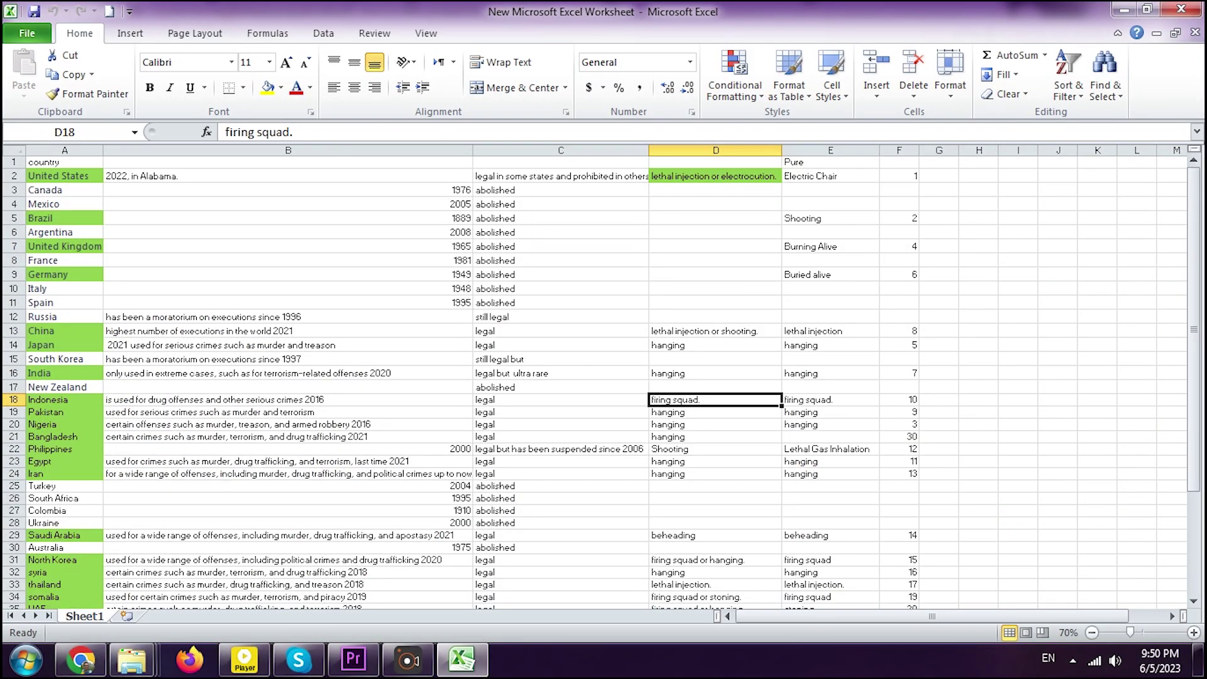
{"action": "scroll", "coordinate": [603, 383], "scroll_direction": "down", "scroll_amount": 5}
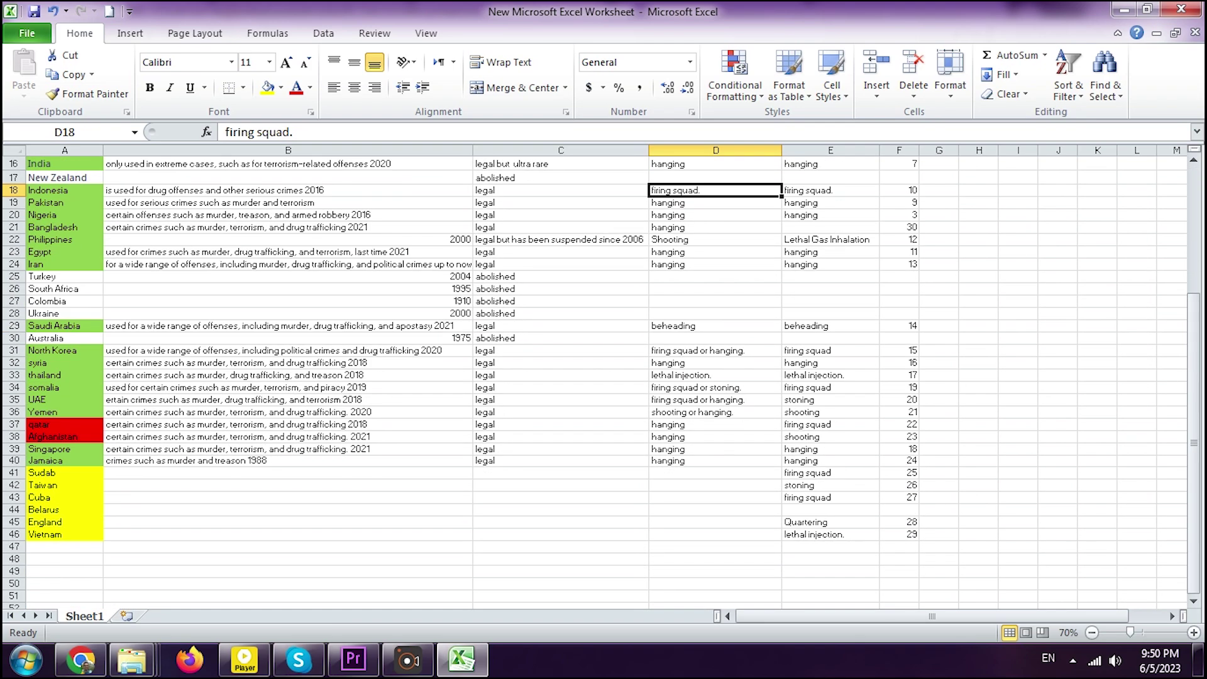
{"action": "scroll", "coordinate": [604, 384], "scroll_direction": "up", "scroll_amount": 5}
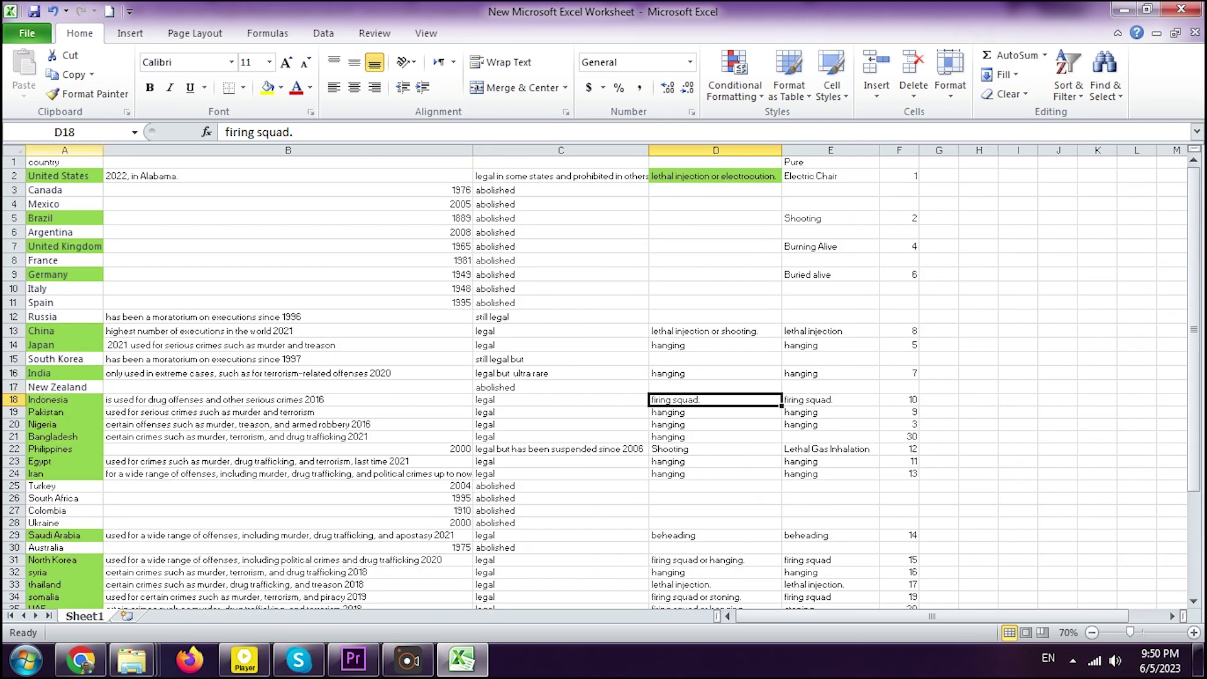
{"action": "left_click", "coordinate": [65, 151]}
{"action": "left_click", "coordinate": [288, 150]}
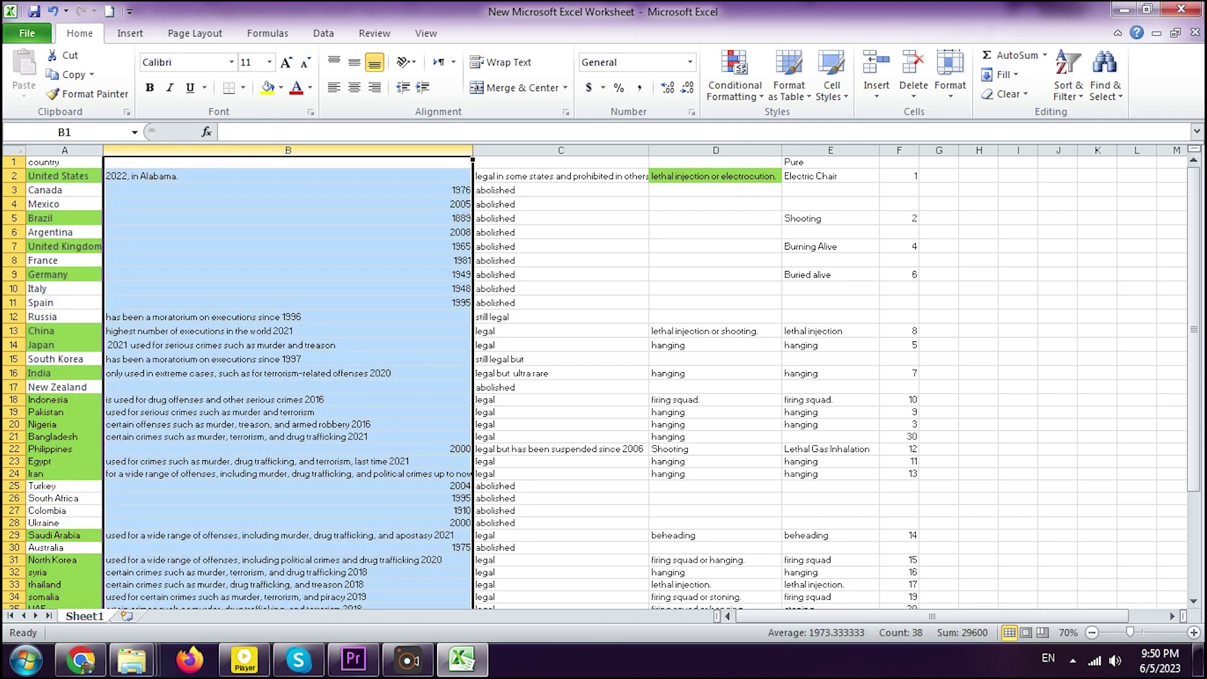
{"action": "left_click", "coordinate": [561, 150]}
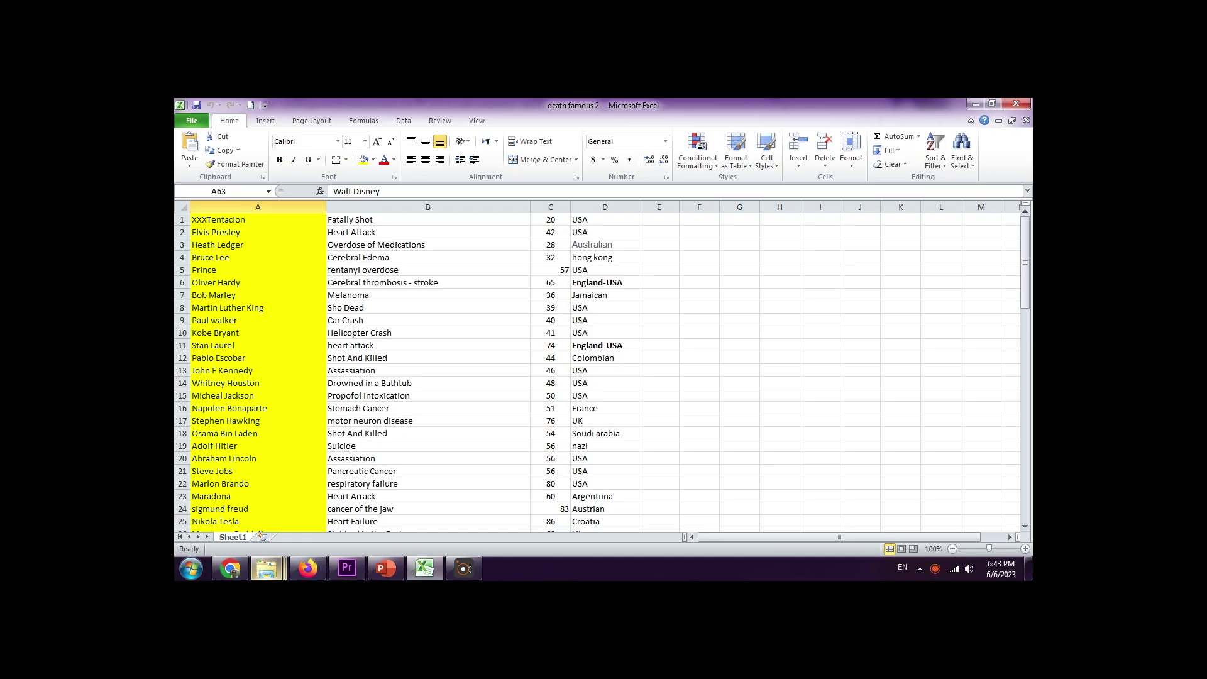
Examine the full list in the death famous 2 workbook, including the name, cause of death and age columns
{"action": "scroll", "coordinate": [603, 371], "scroll_direction": "down", "scroll_amount": 14}
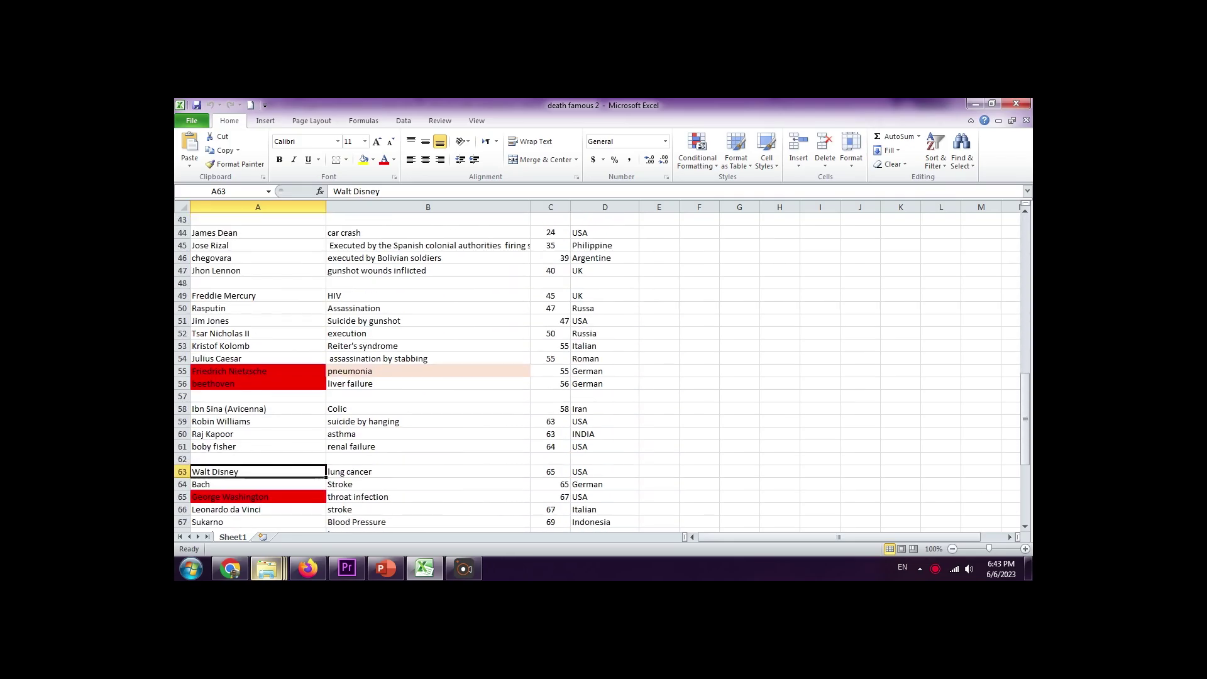
{"action": "scroll", "coordinate": [604, 371], "scroll_direction": "down", "scroll_amount": 12}
{"action": "scroll", "coordinate": [603, 370], "scroll_direction": "down", "scroll_amount": 5, "text": "ctrl"}
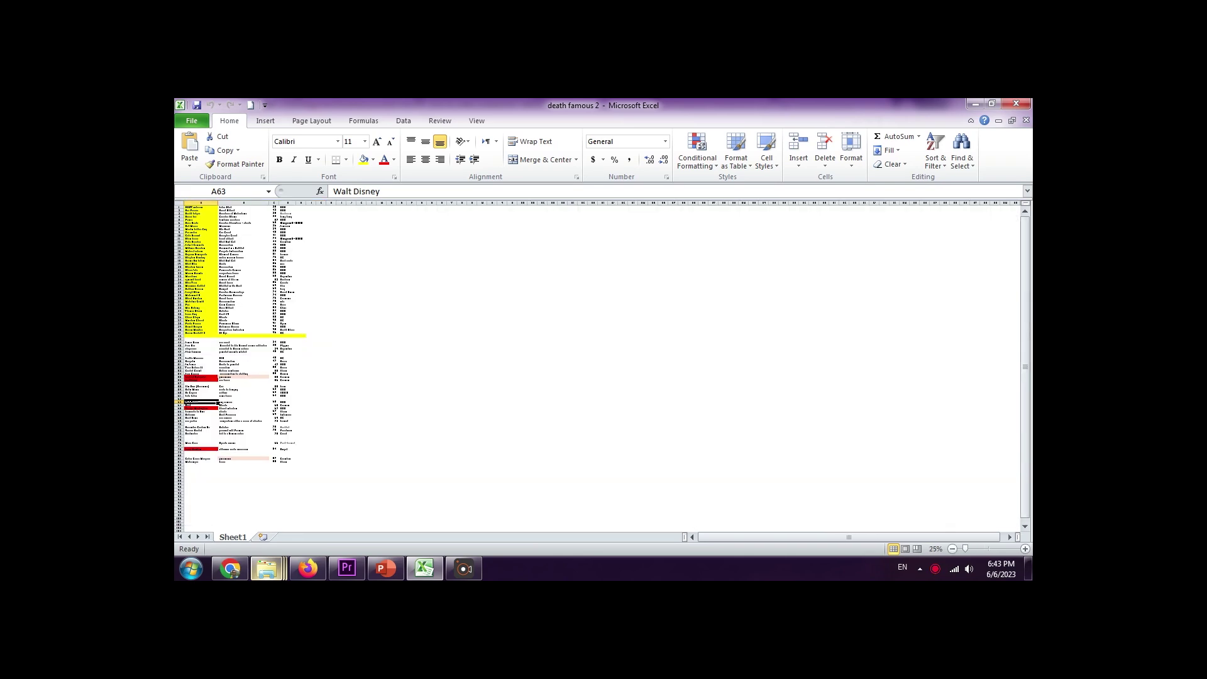
{"action": "scroll", "coordinate": [604, 365], "scroll_direction": "up", "scroll_amount": 2, "text": "ctrl"}
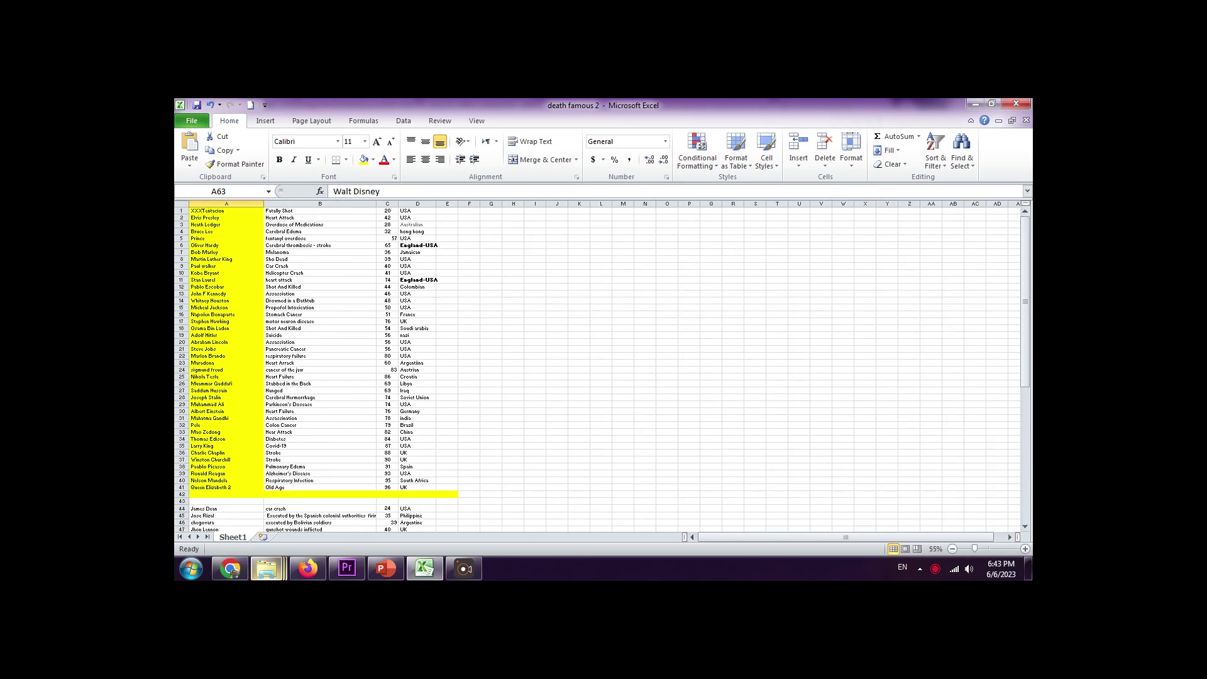
{"action": "left_click", "coordinate": [226, 204]}
{"action": "left_click", "coordinate": [320, 203]}
{"action": "left_click", "coordinate": [388, 203]}
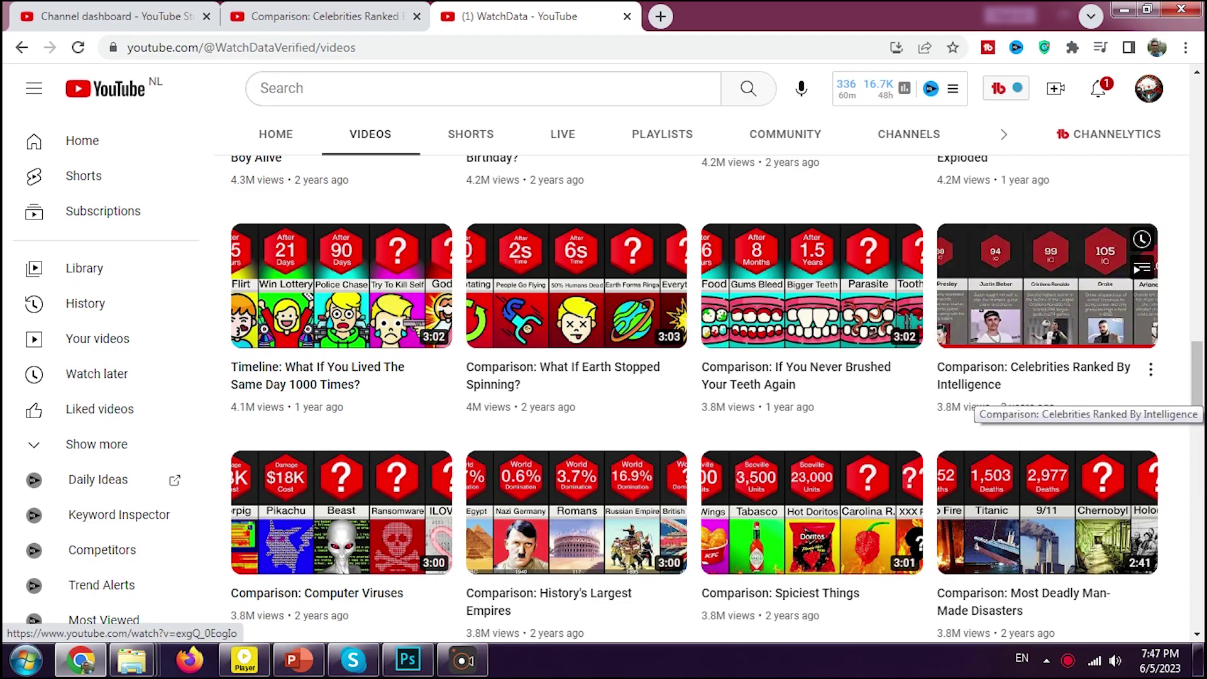
Open the WatchData video Comparison: Celebrities Ranked By Intelligence, and give the watch data slide in PowerPoint a solid black background
{"action": "left_click", "coordinate": [980, 390]}
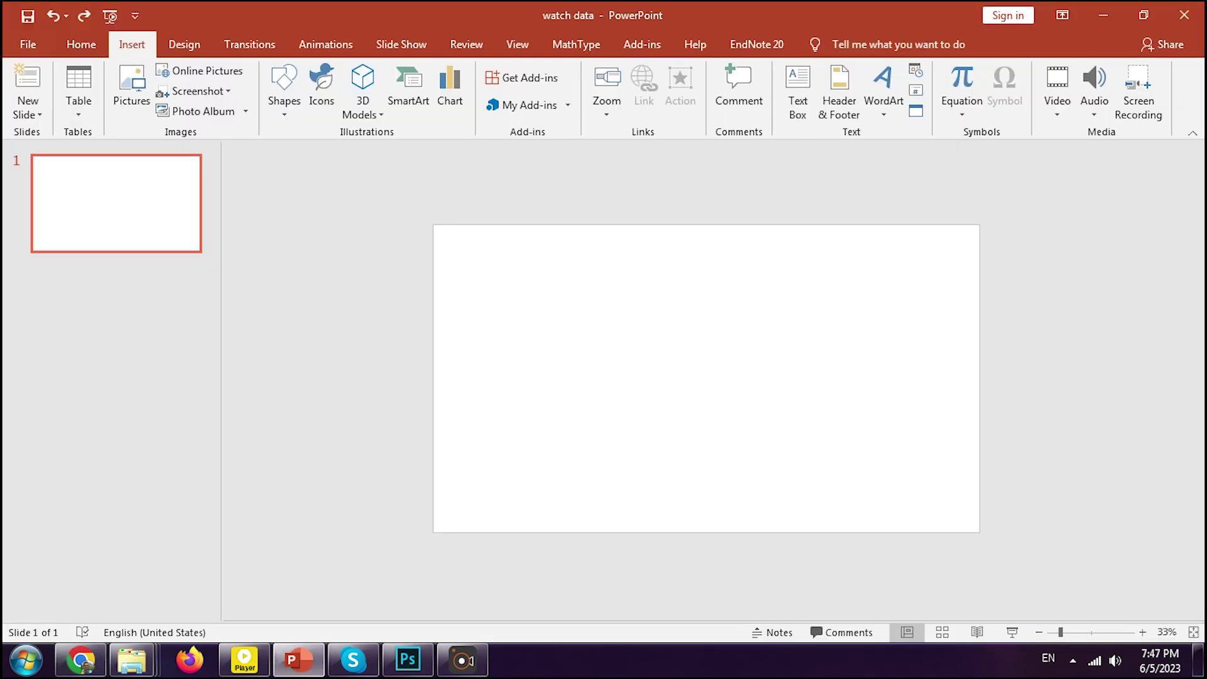
{"action": "left_click", "coordinate": [184, 44]}
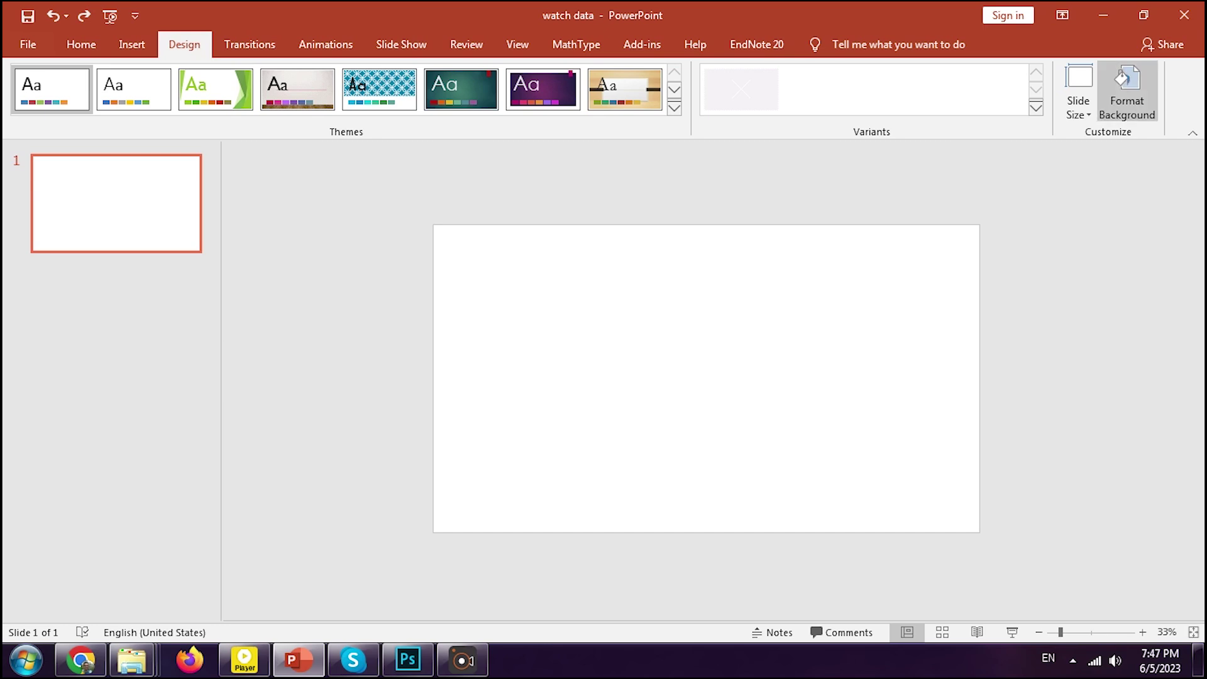
{"action": "left_click", "coordinate": [1126, 94]}
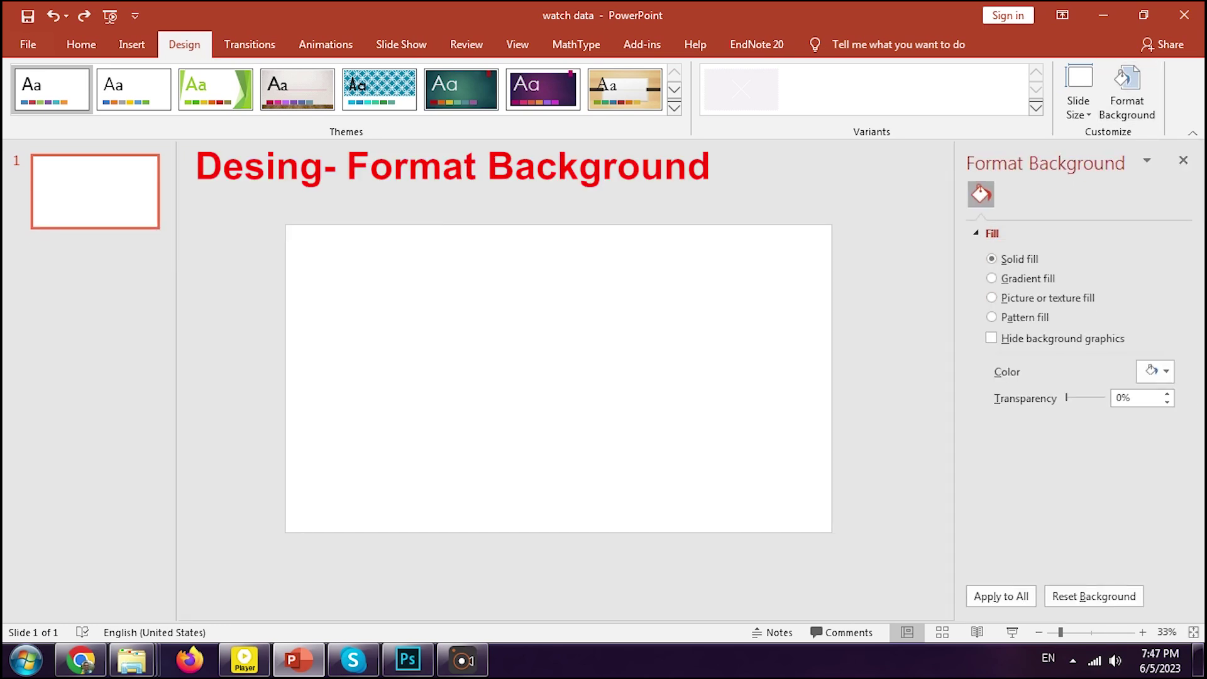
{"action": "left_click", "coordinate": [1155, 370]}
{"action": "left_click", "coordinate": [1073, 429]}
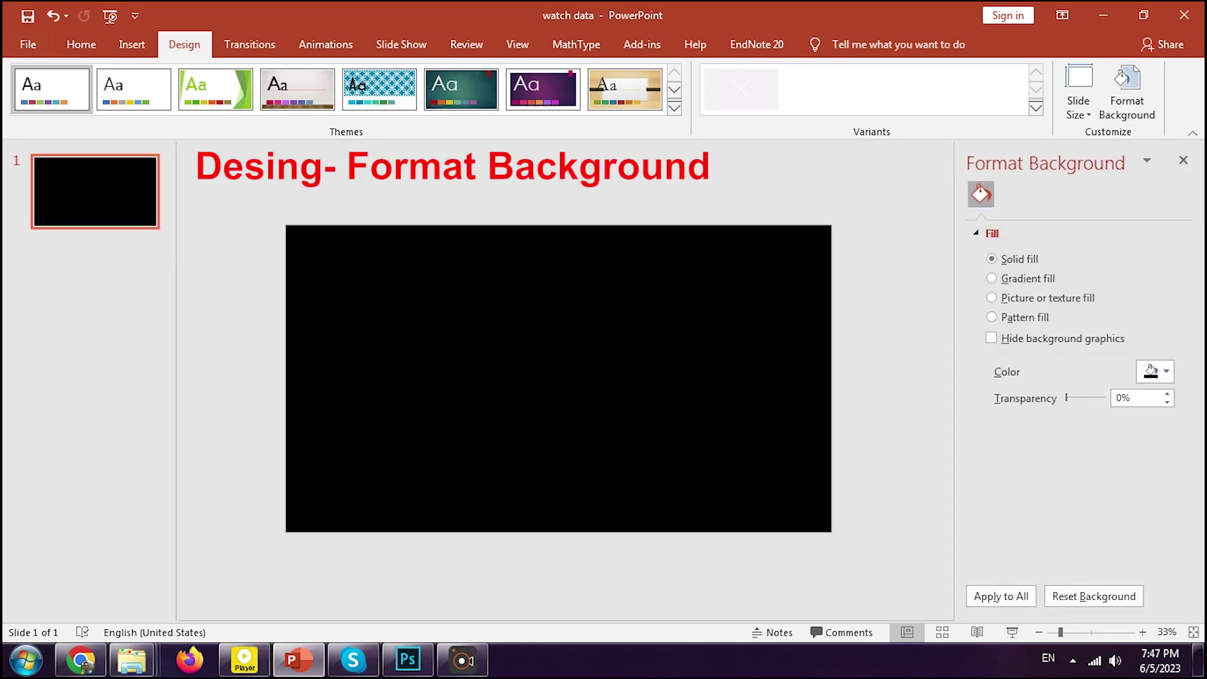
{"action": "left_click", "coordinate": [1183, 161]}
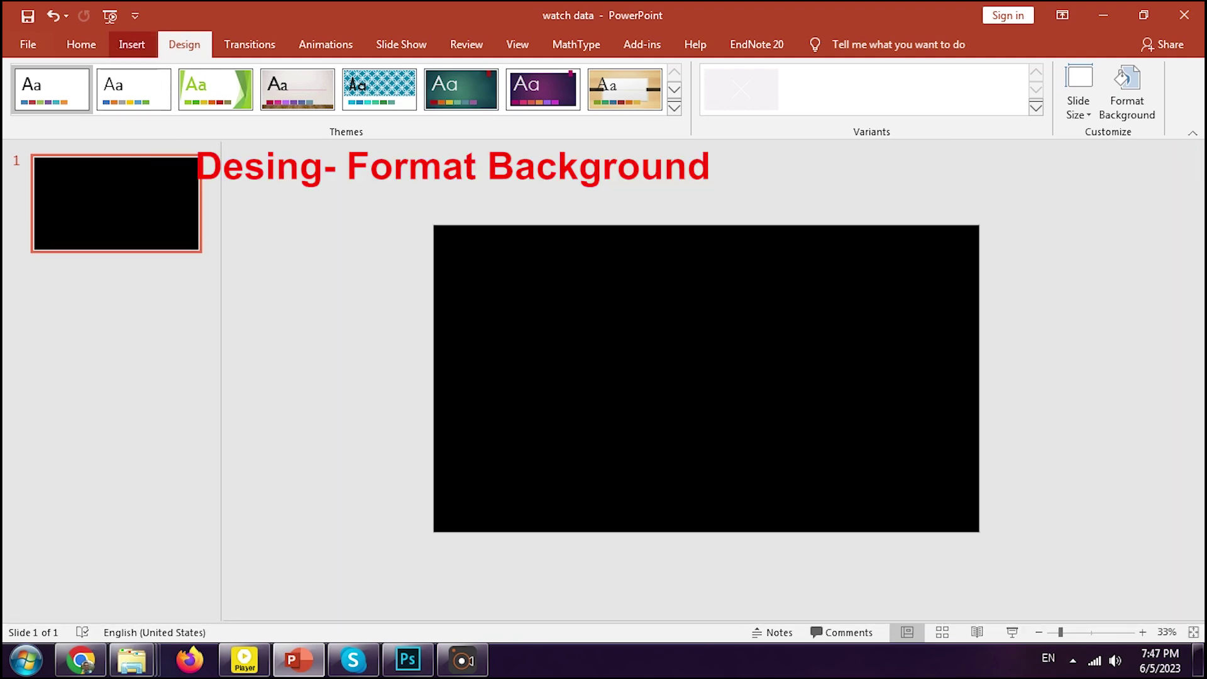
Draw a full-height rectangle 11.25" tall and 5" wide along the slide's left edge
{"action": "left_click", "coordinate": [131, 44]}
{"action": "left_click", "coordinate": [284, 88]}
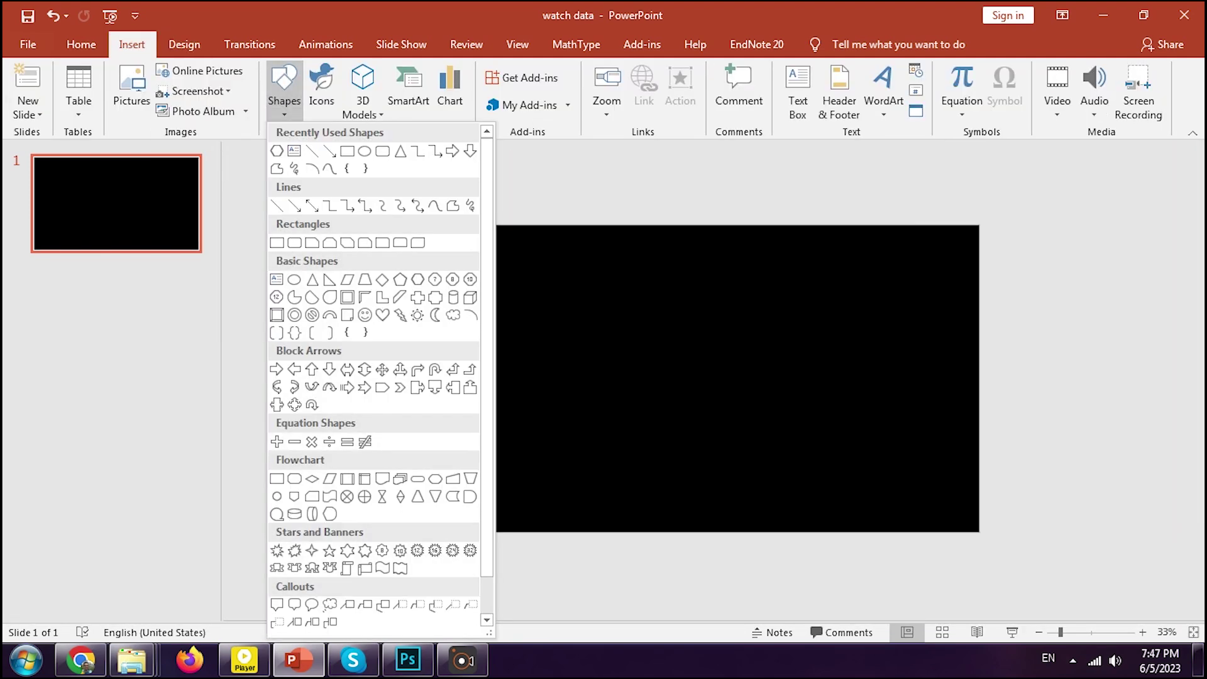
{"action": "left_click", "coordinate": [277, 243]}
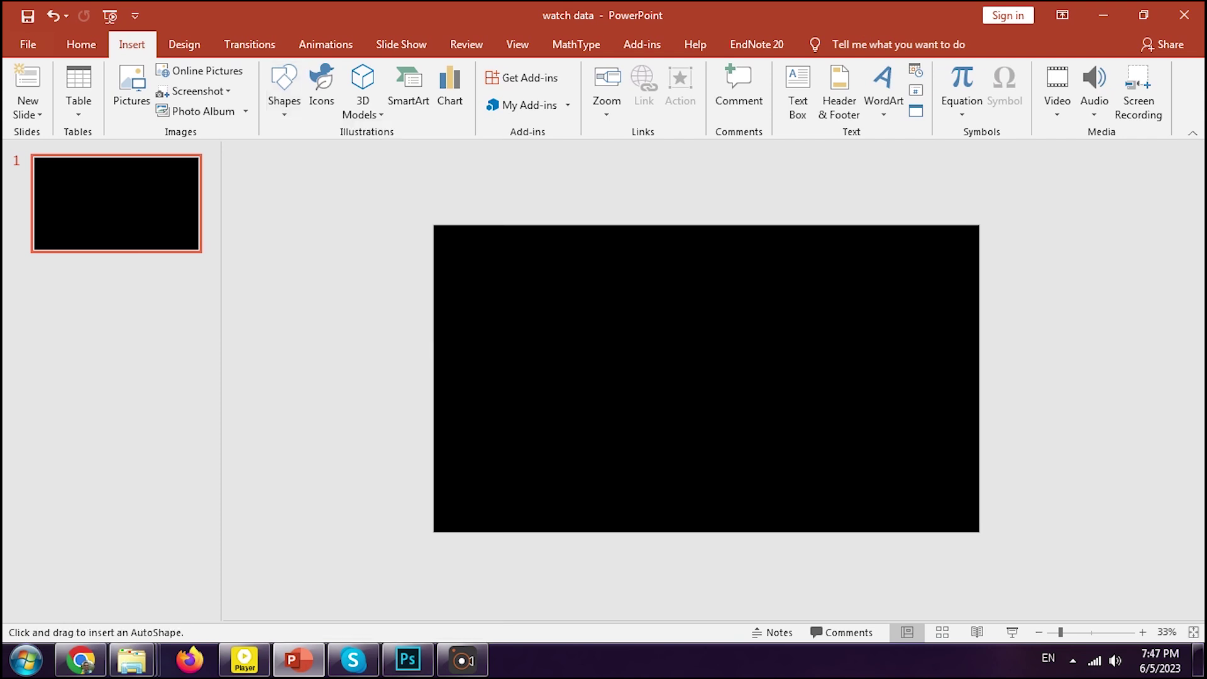
{"action": "left_click_drag", "start_coordinate": [434, 224], "coordinate": [570, 532]}
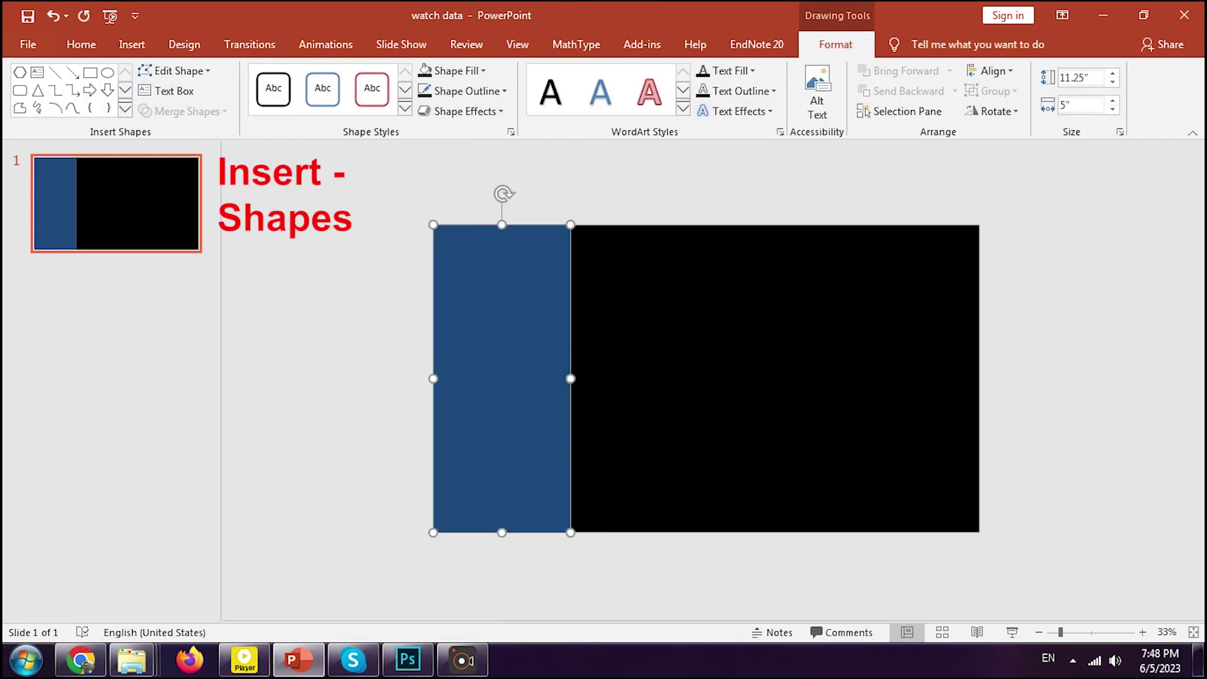
Set the tall rectangle's fill and outline to dark grey
{"action": "left_click", "coordinate": [450, 70]}
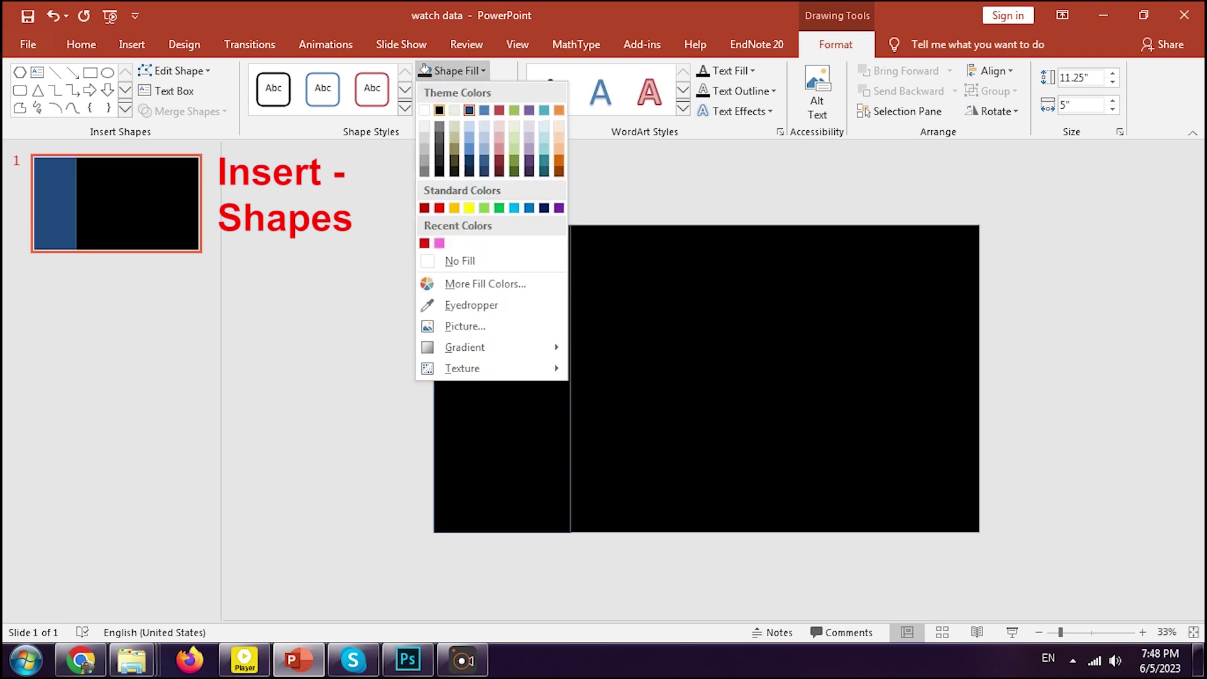
{"action": "left_click", "coordinate": [438, 171]}
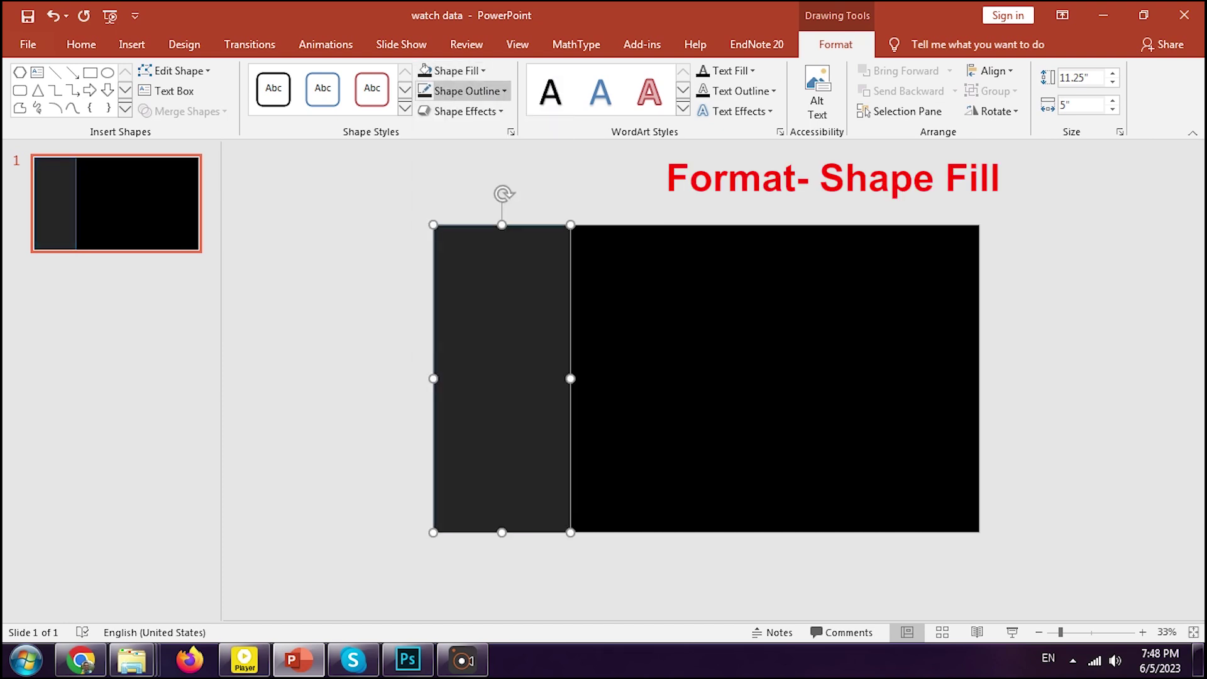
{"action": "left_click", "coordinate": [462, 91]}
{"action": "left_click", "coordinate": [439, 180]}
Check the card layout in the reference video, and draw a 1.75" by 5" rectangle across the dark grey panel in PowerPoint
{"action": "left_click", "coordinate": [81, 660]}
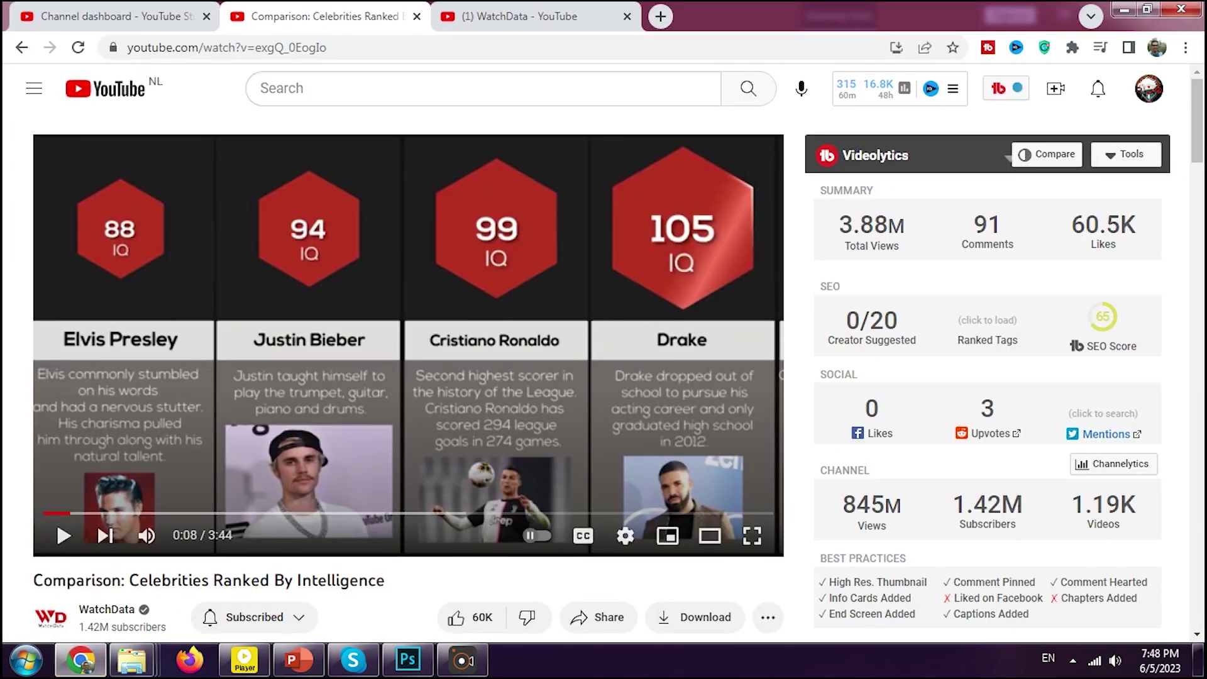
{"action": "left_click", "coordinate": [298, 660]}
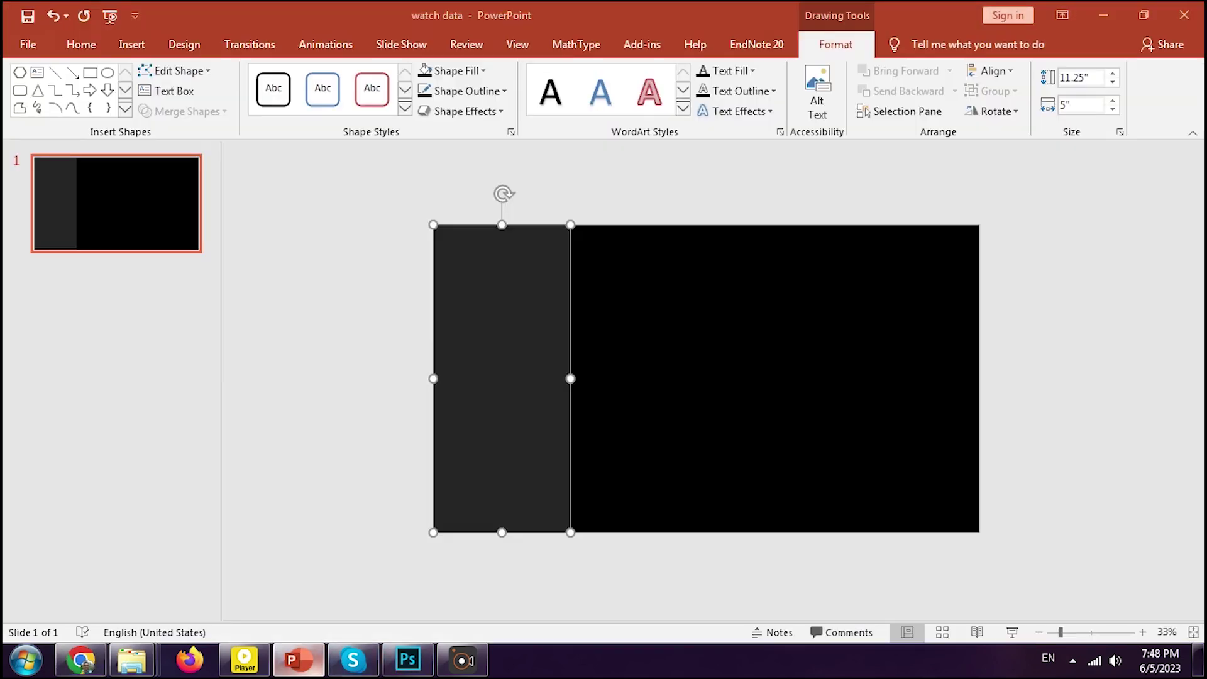
{"action": "left_click", "coordinate": [131, 44]}
{"action": "left_click", "coordinate": [284, 94]}
{"action": "left_click", "coordinate": [277, 244]}
{"action": "left_click_drag", "start_coordinate": [433, 340], "coordinate": [570, 387]}
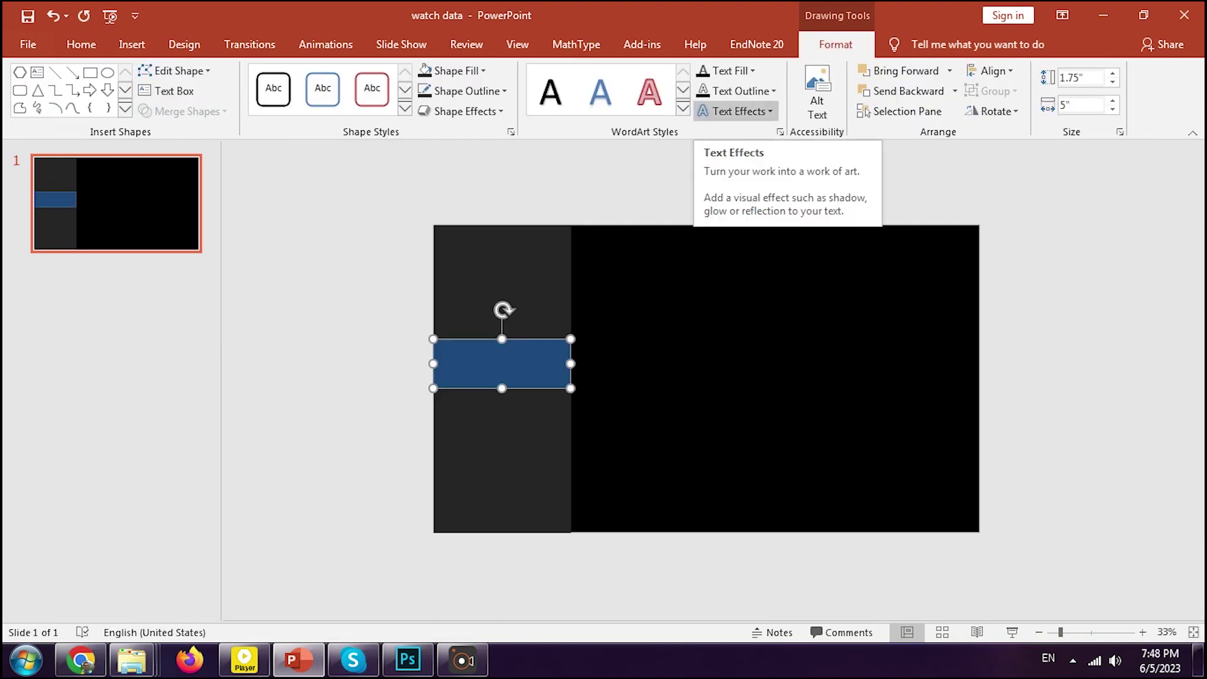
Fill the 1.75" by 5" band with light grey and remove its outline
{"action": "left_click", "coordinate": [461, 71]}
{"action": "left_click", "coordinate": [424, 136]}
{"action": "left_click", "coordinate": [468, 91]}
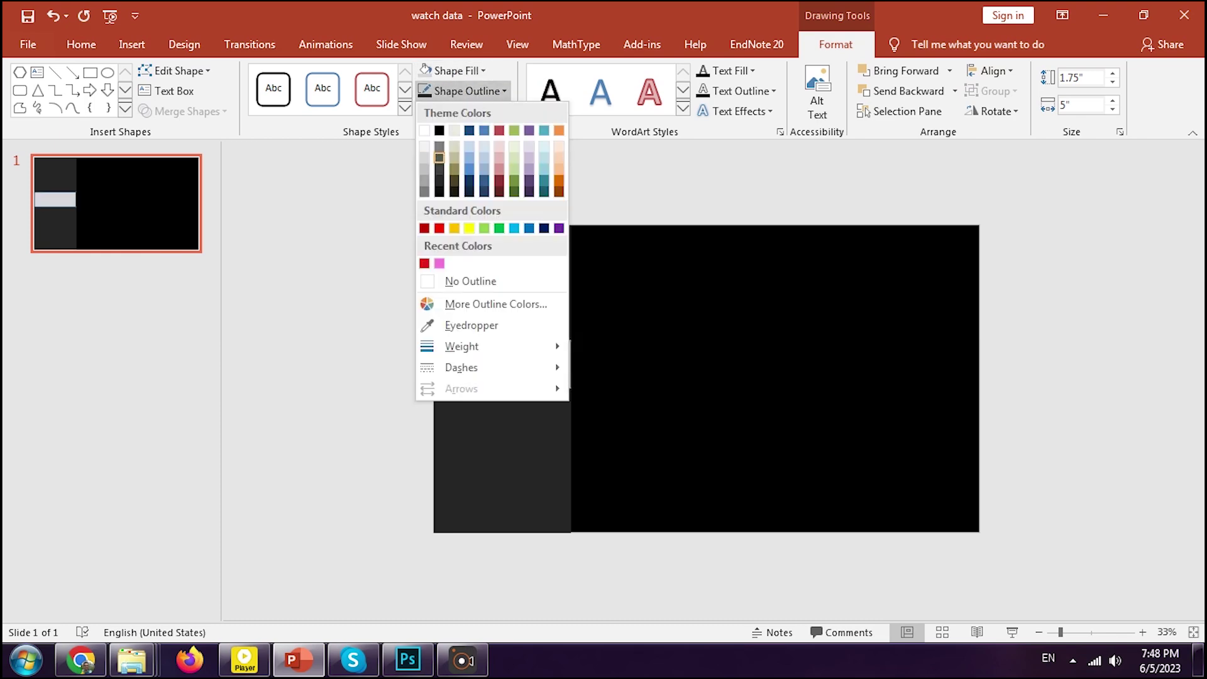
{"action": "left_click", "coordinate": [470, 280]}
Draw a rectangle about 5.29" tall and 5" wide from below the light grey band to the slide's lower edge
{"action": "left_click", "coordinate": [82, 44]}
{"action": "left_click", "coordinate": [131, 44]}
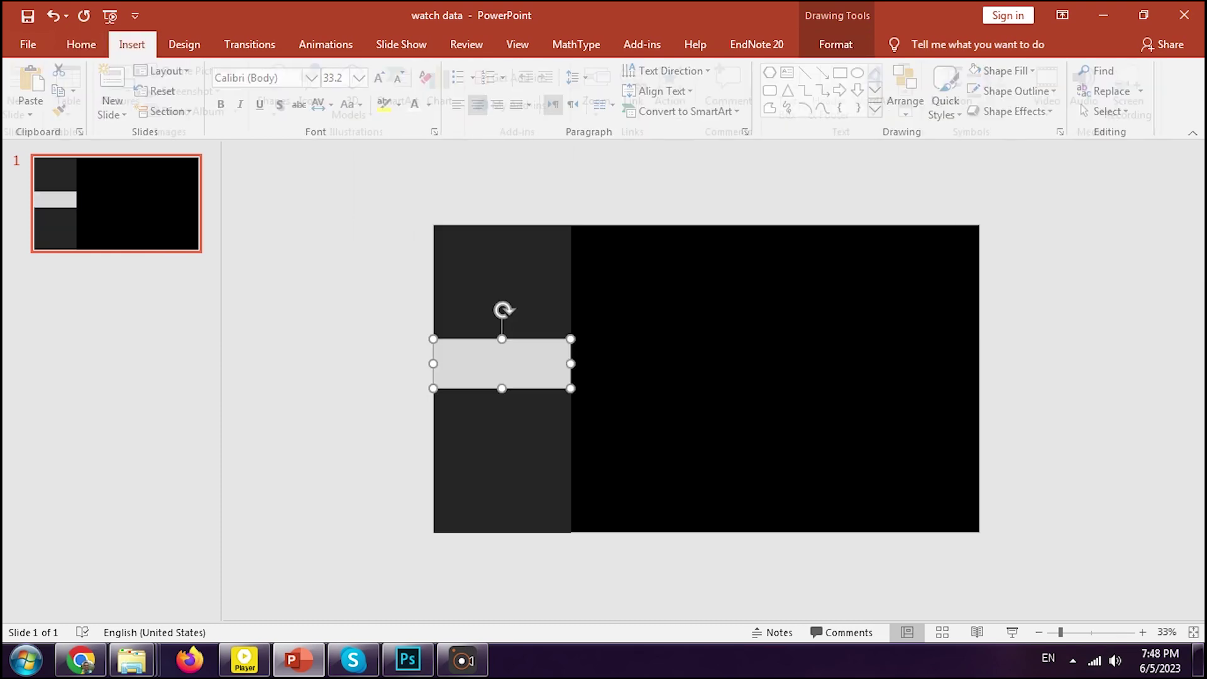
{"action": "left_click", "coordinate": [284, 94]}
{"action": "left_click", "coordinate": [277, 242]}
{"action": "mouse_move", "coordinate": [434, 387]}
{"action": "left_mouse_down"}
{"action": "mouse_move", "coordinate": [466, 443]}
{"action": "mouse_move", "coordinate": [570, 532]}
{"action": "left_mouse_up"}
Set the lower rectangle's fill and outline to medium grey
{"action": "left_click", "coordinate": [452, 70]}
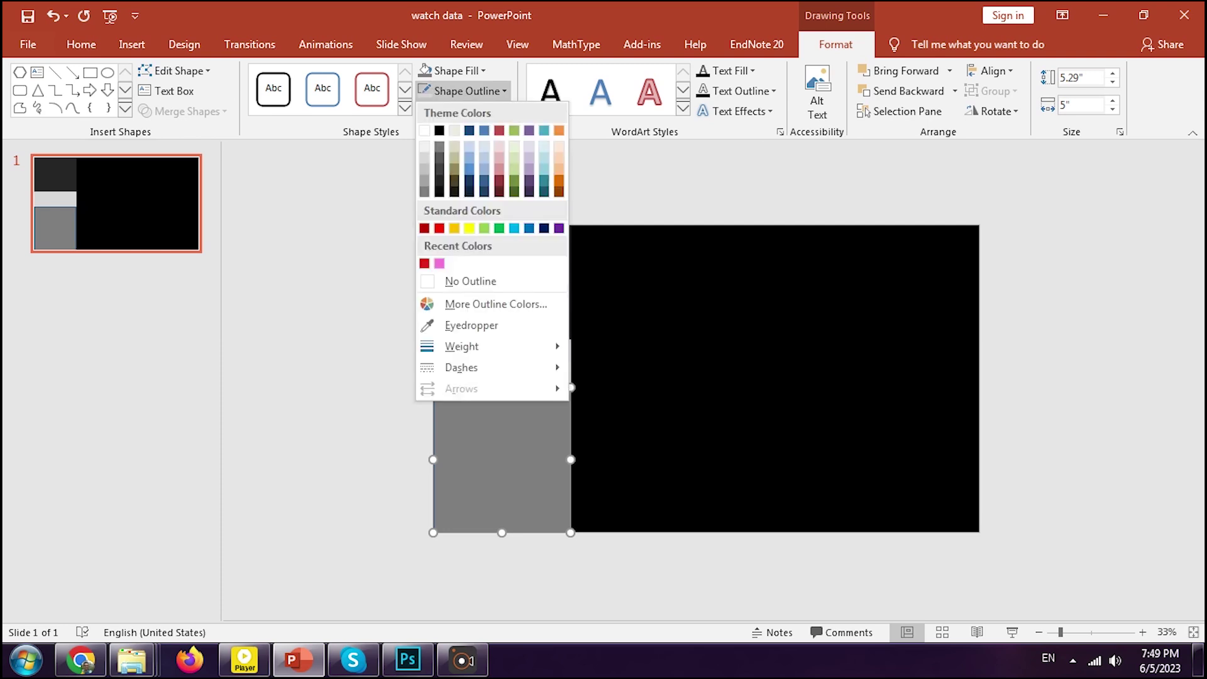
{"action": "left_click", "coordinate": [424, 192]}
{"action": "left_click", "coordinate": [452, 70]}
{"action": "left_click", "coordinate": [424, 171]}
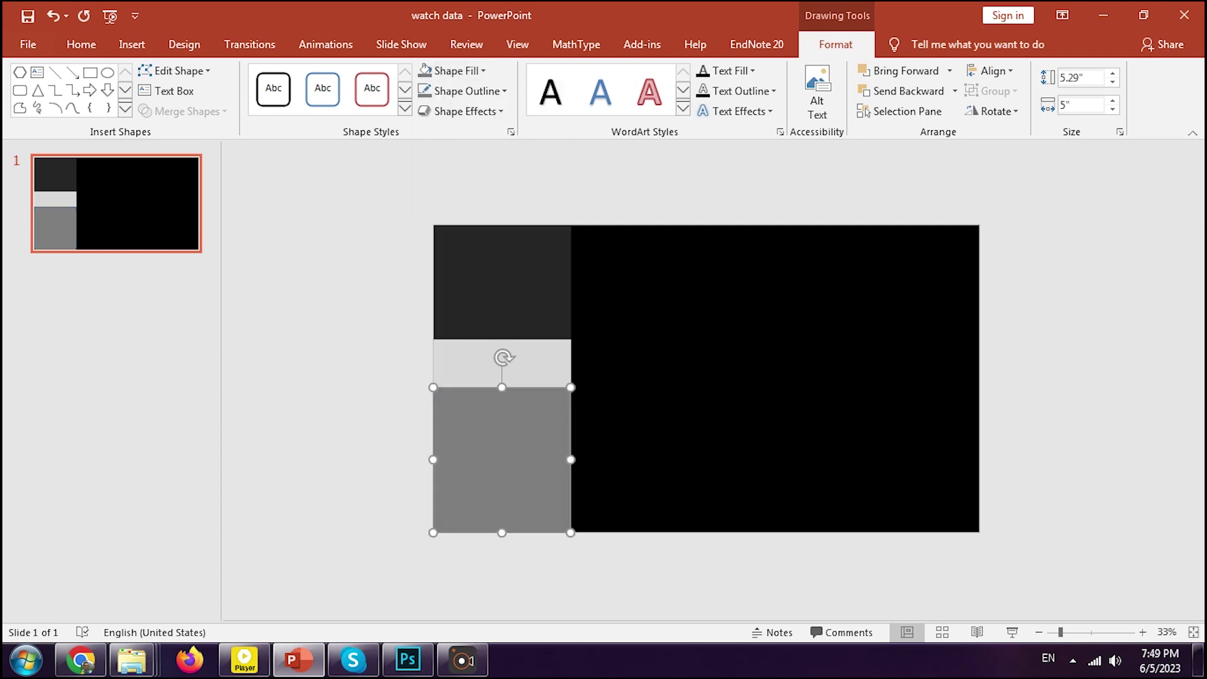
{"action": "key", "text": "Escape"}
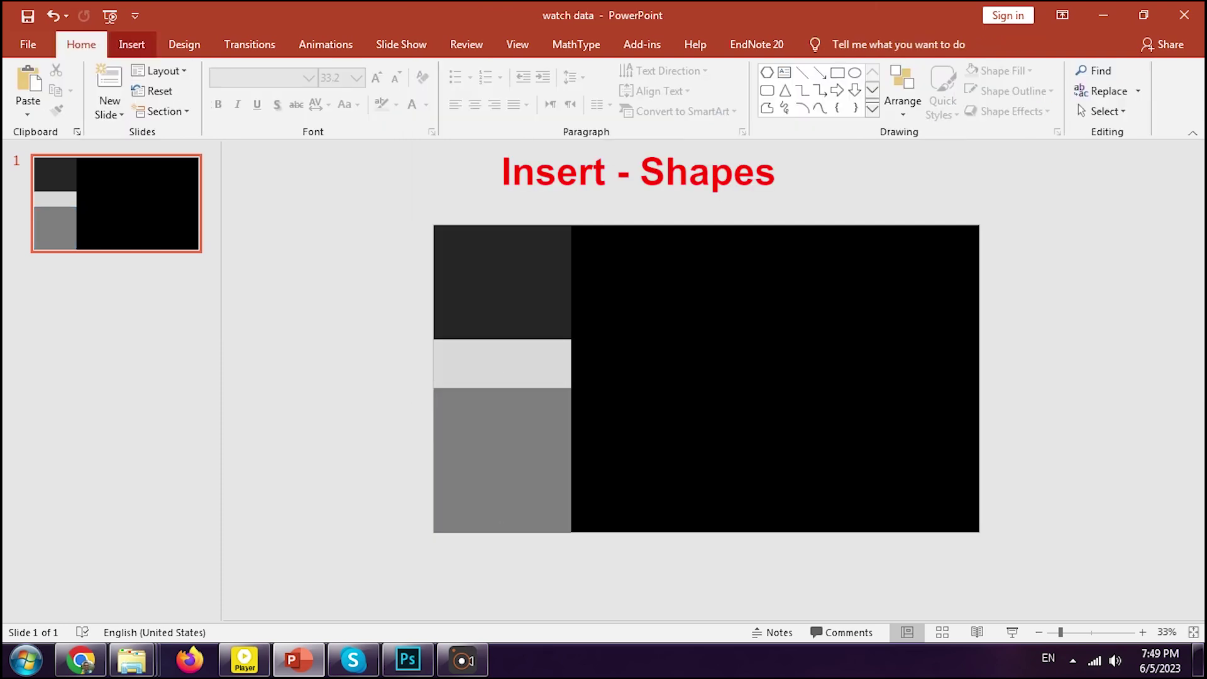
Draw a hexagon about 3.17" by 3.33" in the card's dark upper section, rotate it a quarter turn to stand on a point, and centre it
{"action": "left_click", "coordinate": [132, 45]}
{"action": "left_click", "coordinate": [284, 91]}
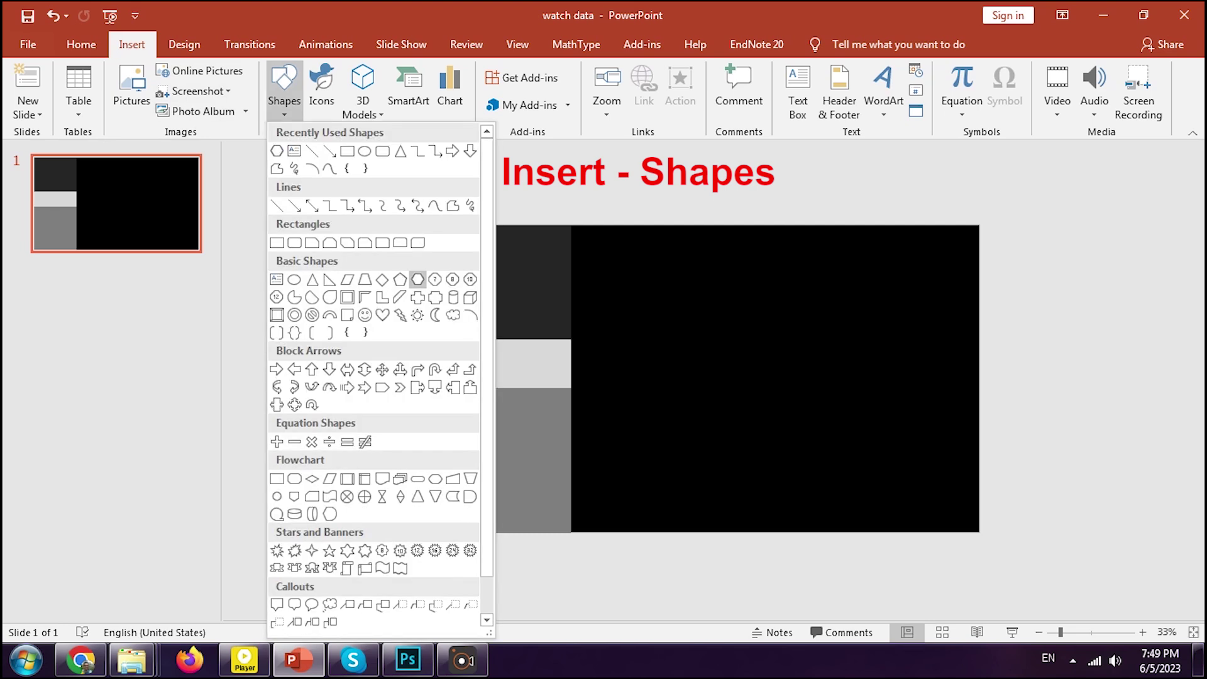
{"action": "key", "text": "Return"}
{"action": "left_click_drag", "start_coordinate": [454, 252], "coordinate": [546, 325]}
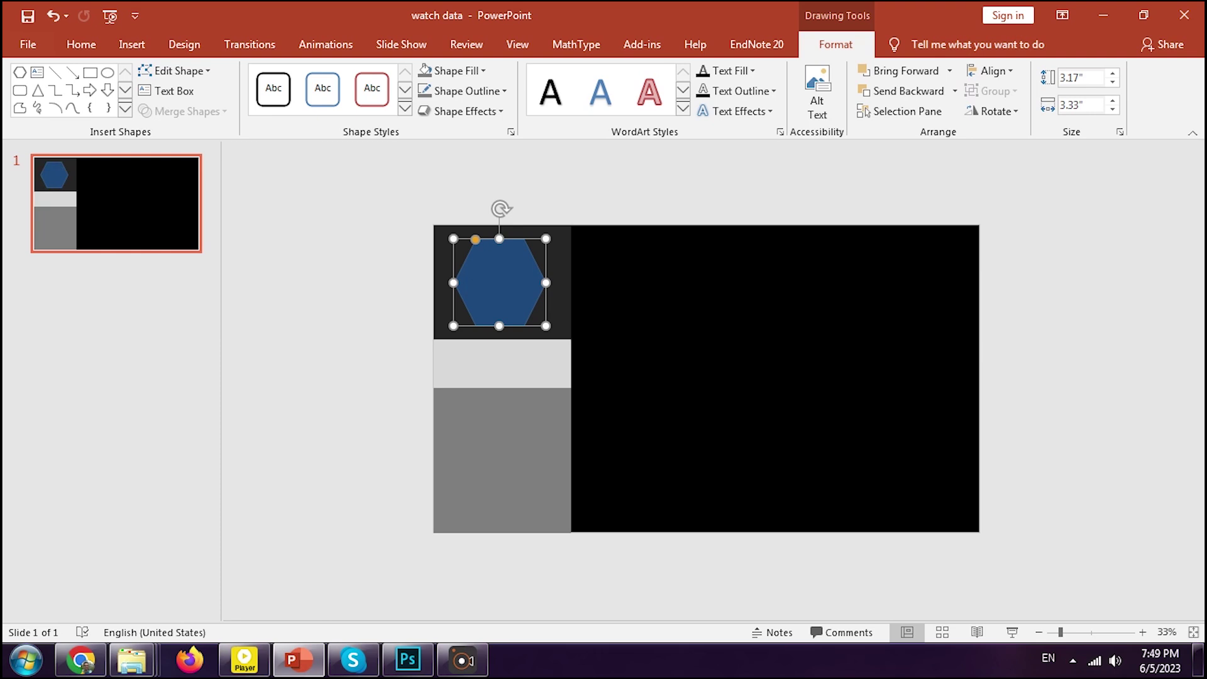
{"action": "left_click_drag", "start_coordinate": [499, 208], "coordinate": [573, 277]}
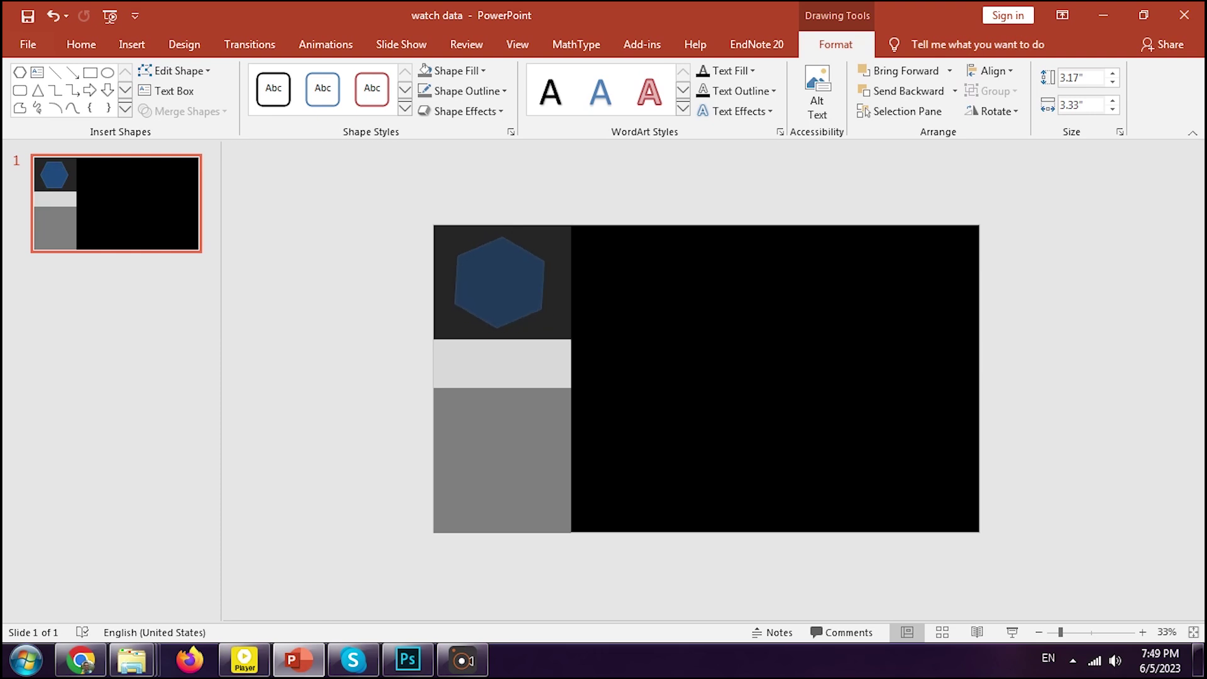
{"action": "left_click_drag", "start_coordinate": [424, 281], "coordinate": [424, 282]}
{"action": "left_click_drag", "start_coordinate": [500, 282], "coordinate": [503, 281]}
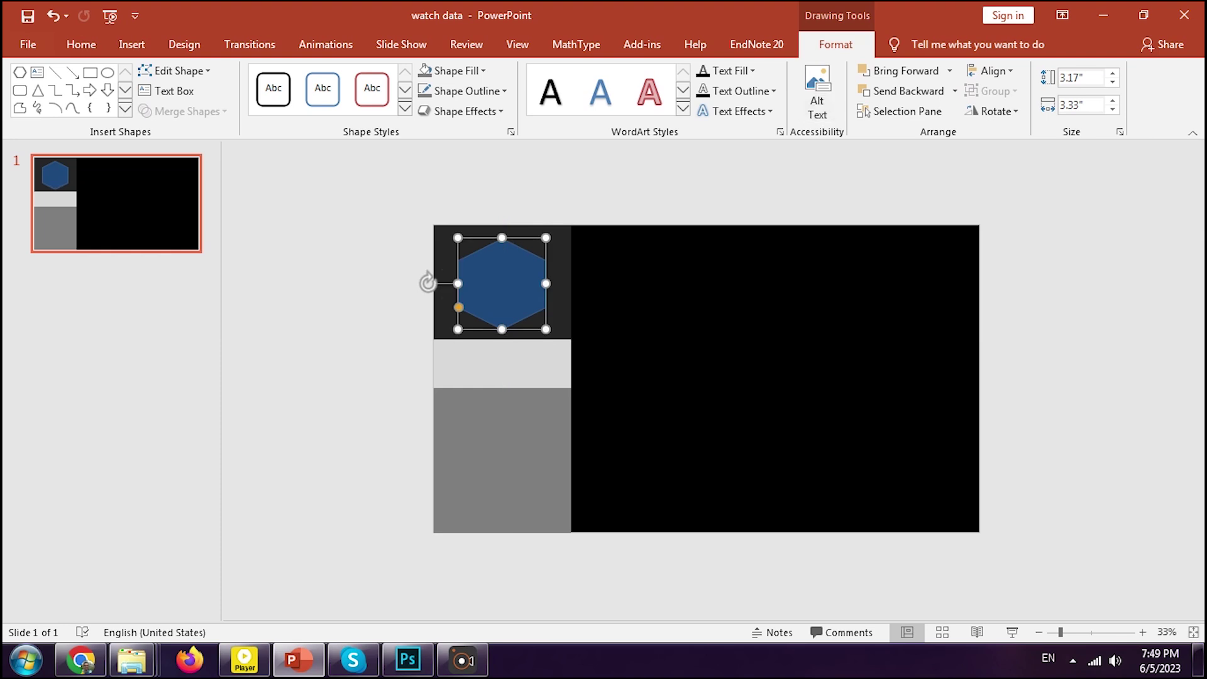
Fill the hexagon with the recently used red
{"action": "left_click", "coordinate": [452, 70]}
{"action": "left_click", "coordinate": [425, 241]}
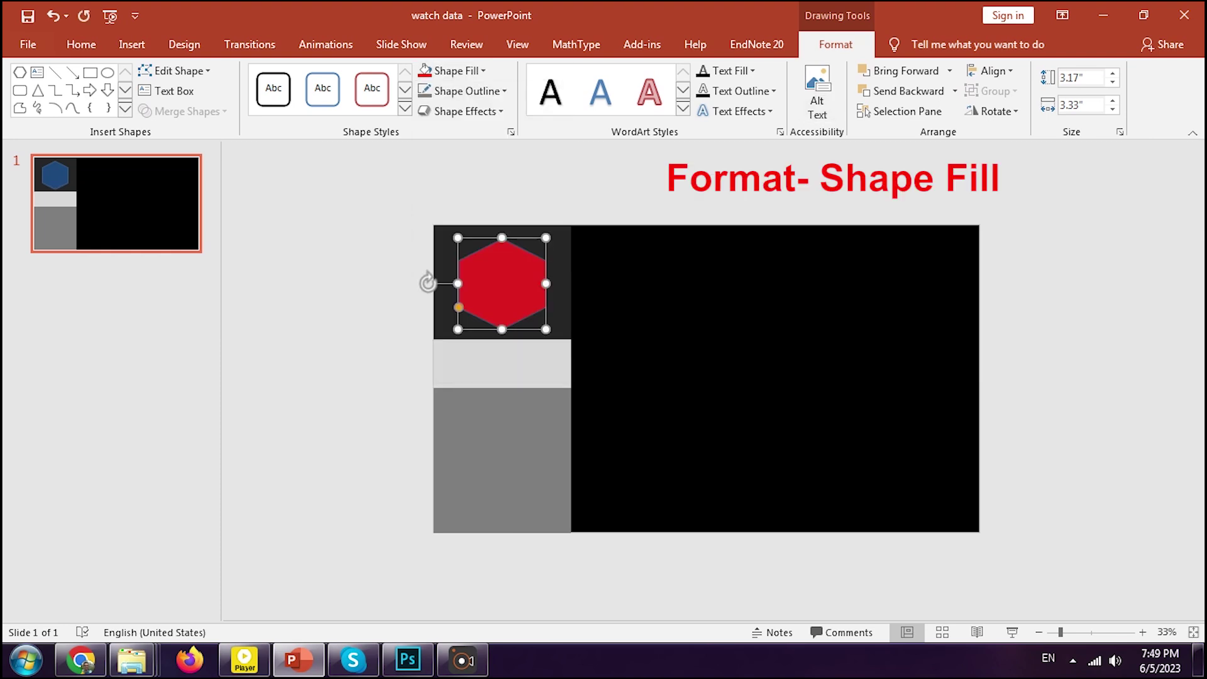
{"action": "left_click", "coordinate": [340, 238]}
Add a text box across the red hexagon containing 88 with IQ on a second line
{"action": "left_click", "coordinate": [132, 45]}
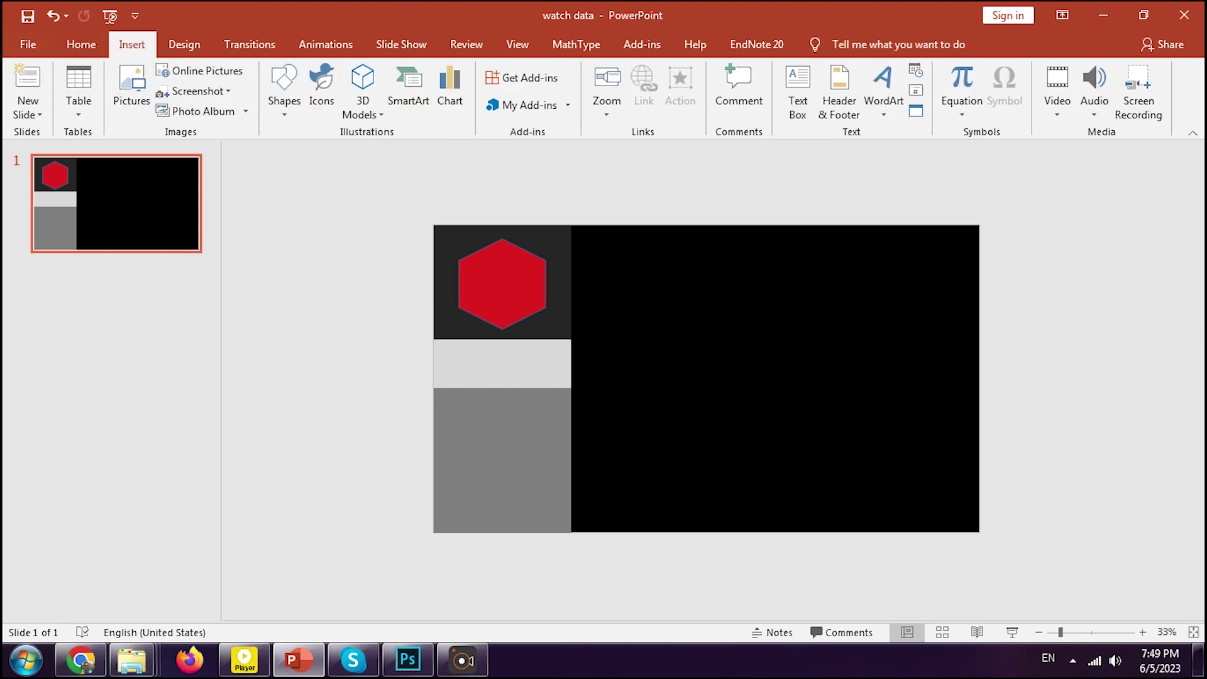
{"action": "left_click", "coordinate": [797, 92]}
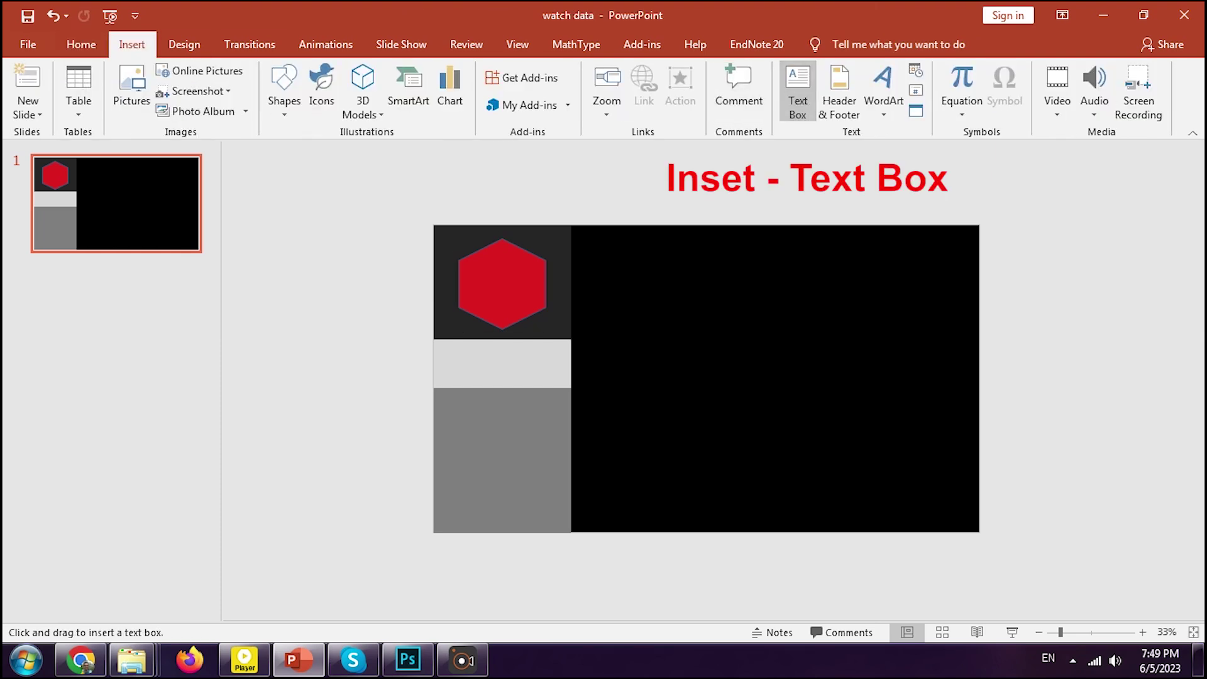
{"action": "mouse_move", "coordinate": [468, 268]}
{"action": "left_mouse_down"}
{"action": "mouse_move", "coordinate": [545, 308]}
{"action": "mouse_move", "coordinate": [458, 288]}
{"action": "left_mouse_up"}
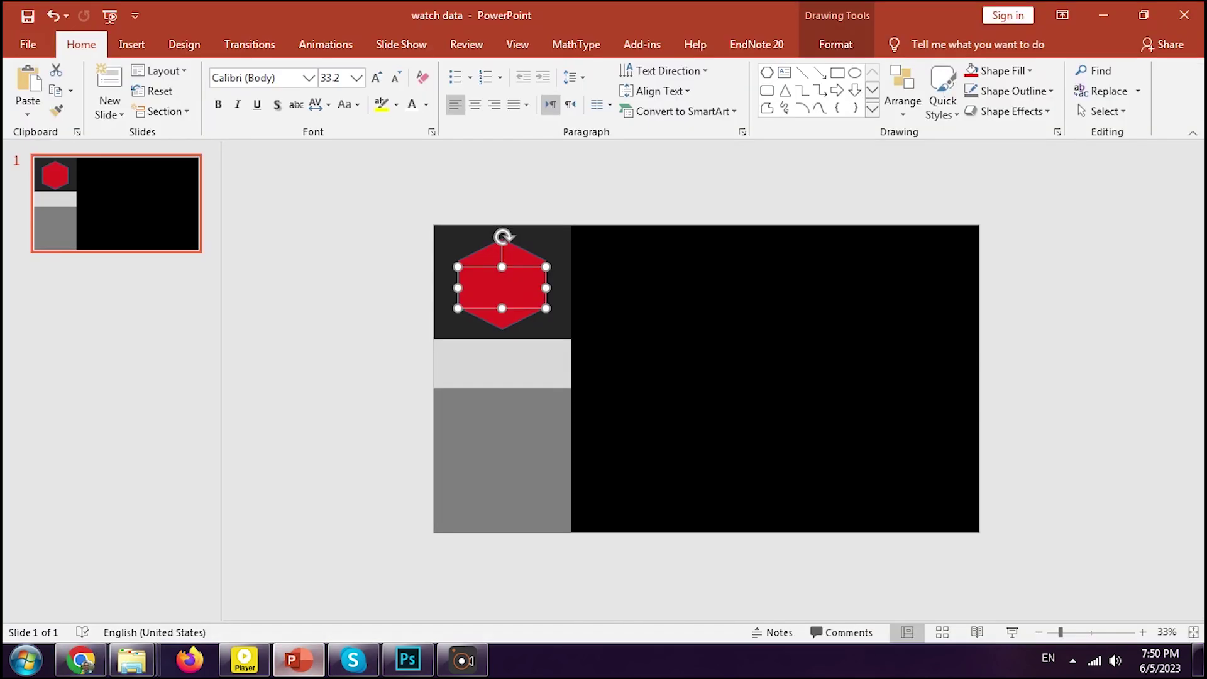
{"action": "type", "text": "88"}
{"action": "key", "text": "Return"}
{"action": "type", "text": "IQ"}
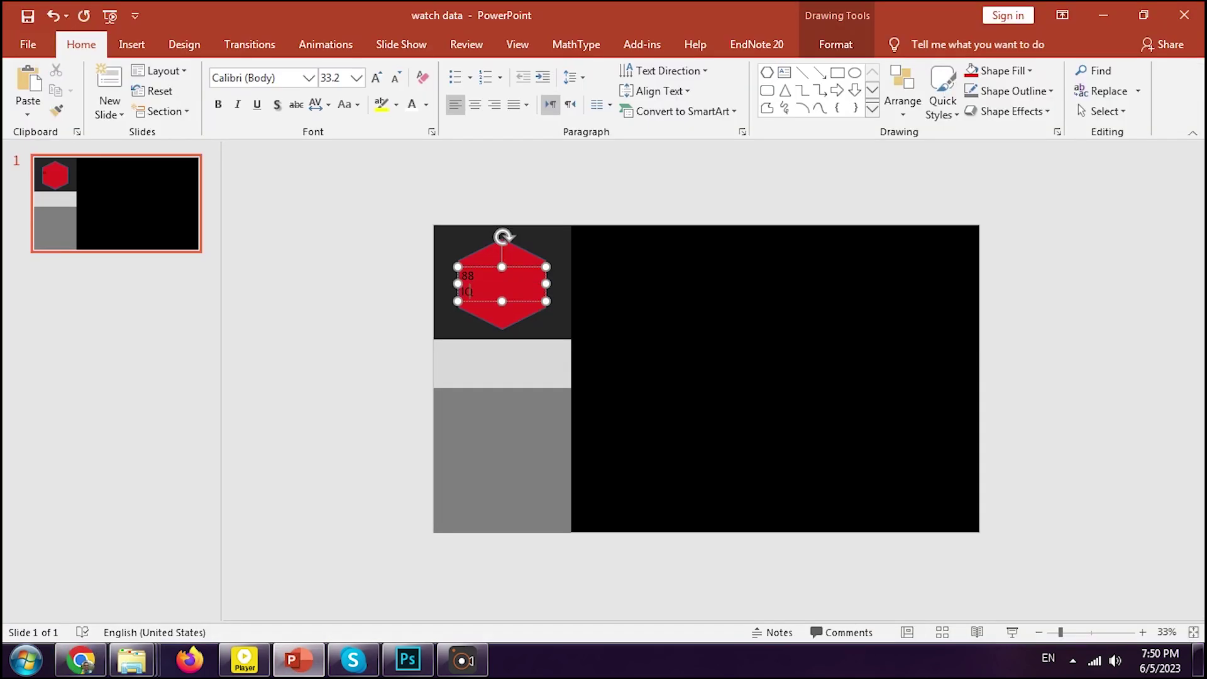
Format the 88 IQ text as bold white Arial, centred in its box
{"action": "key", "text": "ctrl+a"}
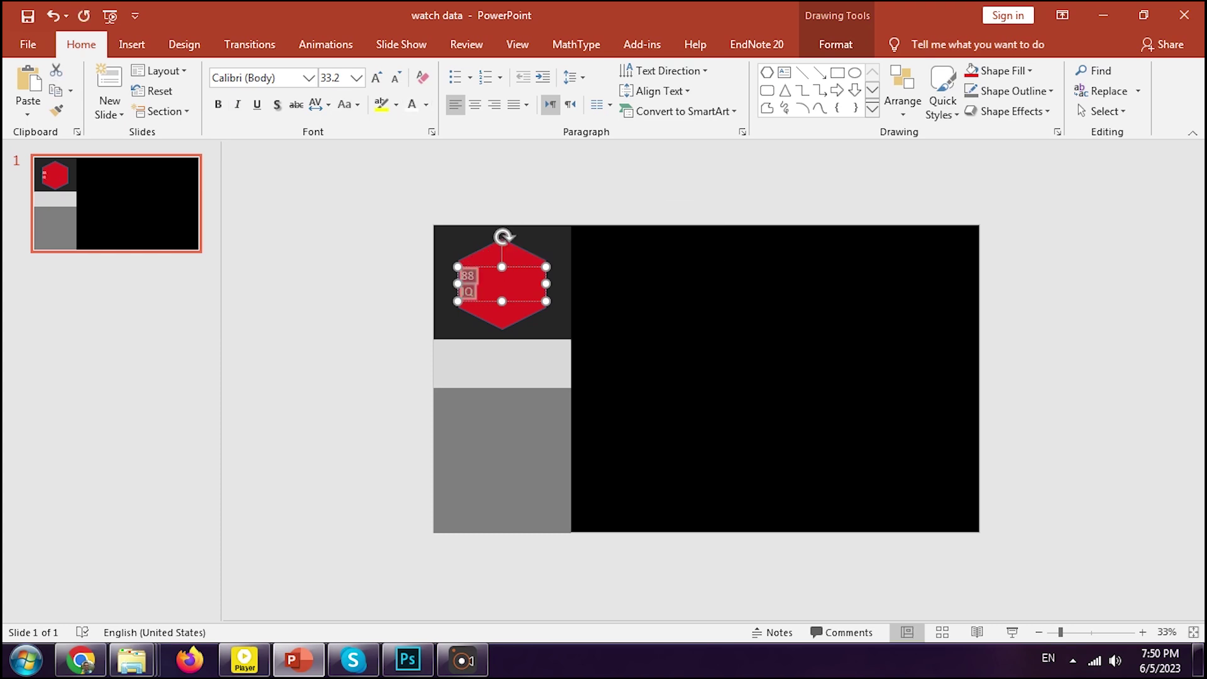
{"action": "left_click", "coordinate": [254, 78]}
{"action": "type", "text": "Arial"}
{"action": "key", "text": "Return"}
{"action": "key", "text": "ctrl+b"}
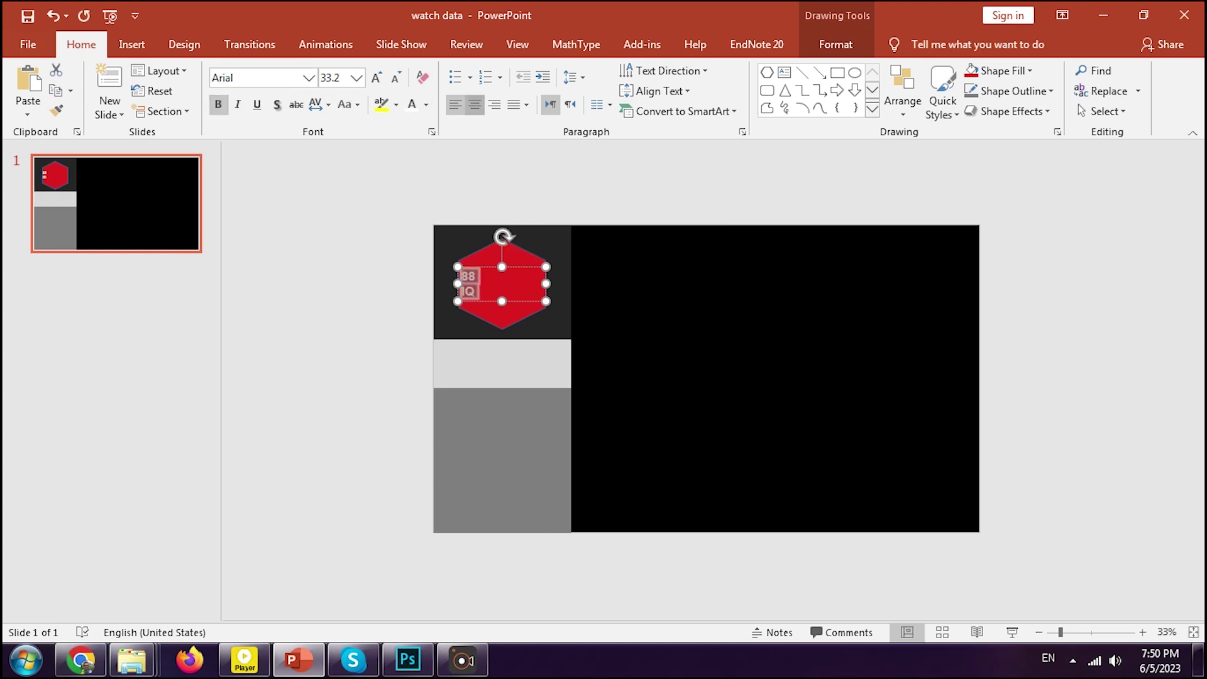
{"action": "key", "text": "ctrl+e"}
Enlarge the hexagon text to 44 pt and make the number 88 bigger than IQ
{"action": "key", "text": "ctrl+shift+period"}
{"action": "key", "text": "ctrl+shift+period"}
{"action": "key", "text": "ctrl+shift+period"}
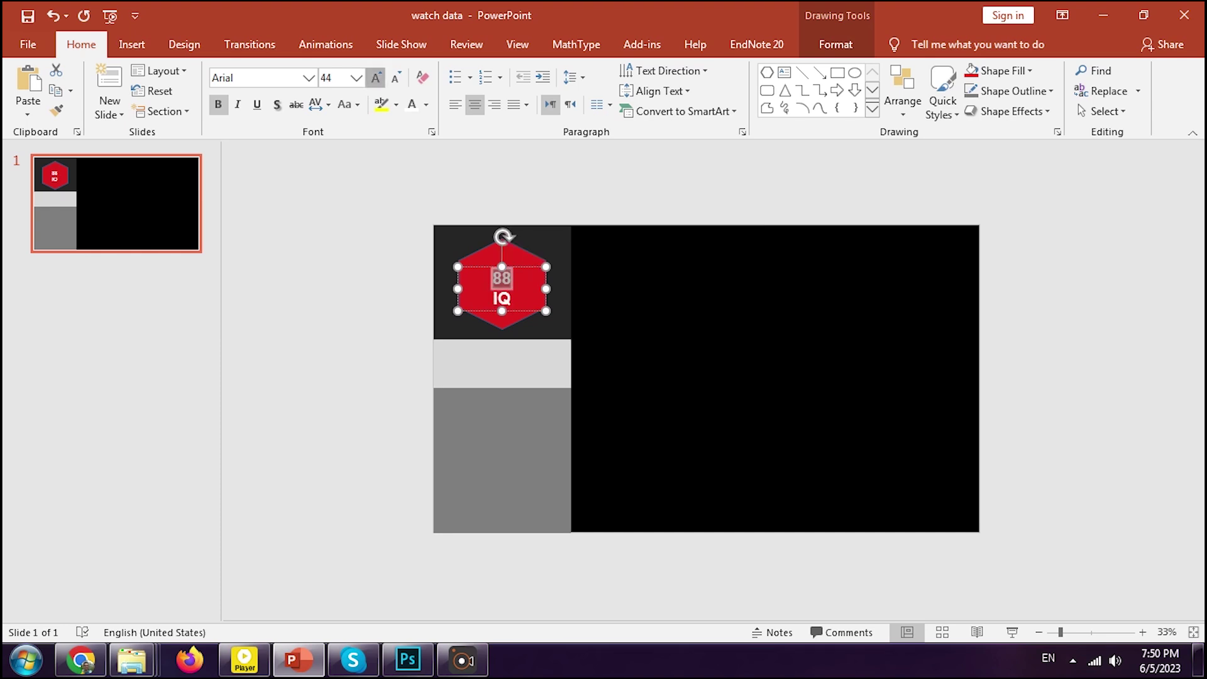
{"action": "key", "text": "ctrl+shift+period"}
{"action": "key", "text": "ctrl+shift+period"}
{"action": "key", "text": "Escape"}
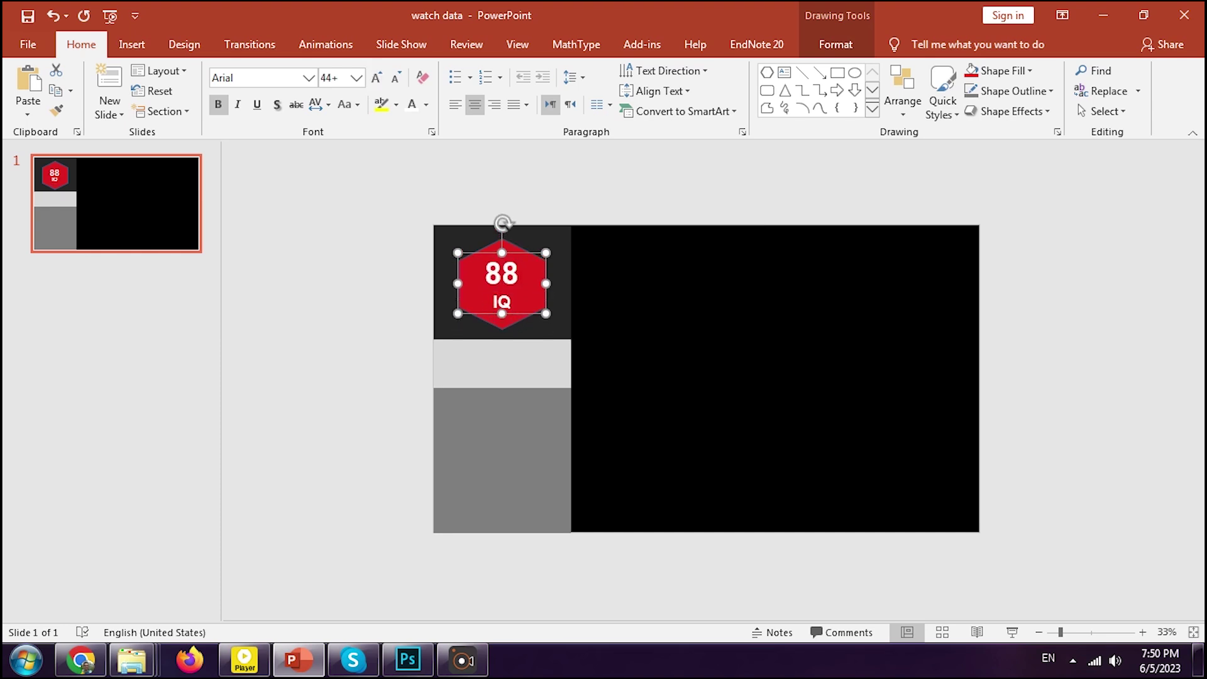
Add a text box on the light grey band and enter the first name from the reference video, Elvis Presley
{"action": "left_click", "coordinate": [131, 45]}
{"action": "left_click", "coordinate": [798, 93]}
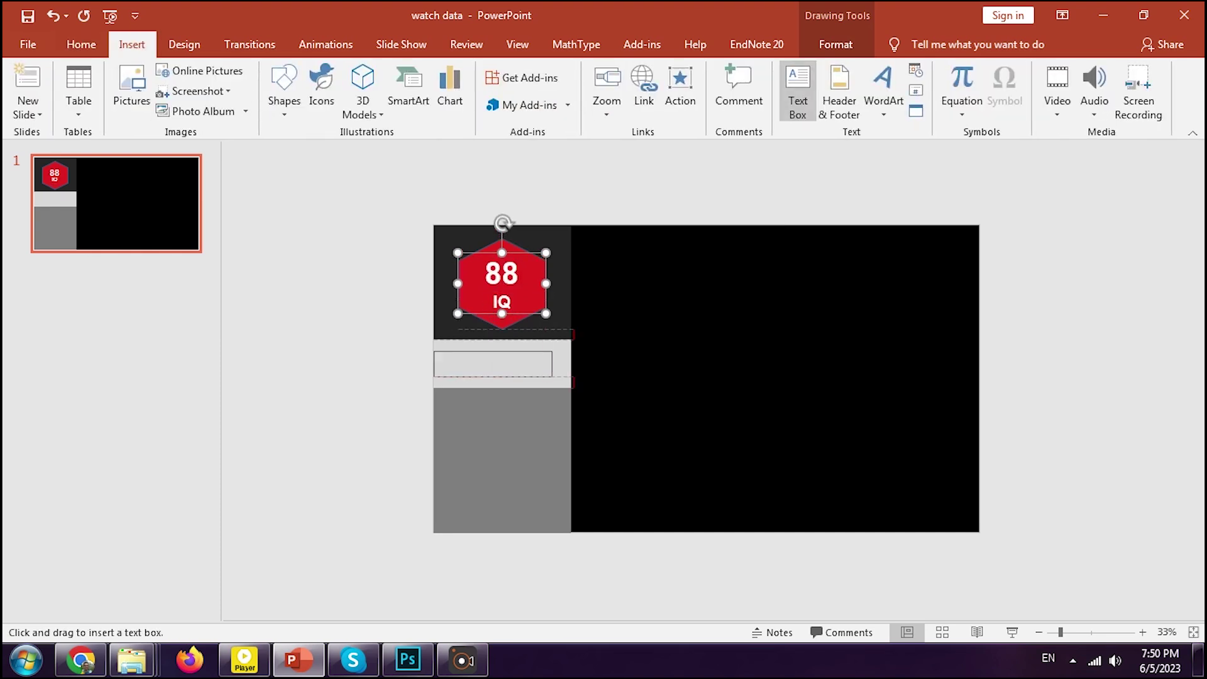
{"action": "mouse_move", "coordinate": [559, 376]}
{"action": "left_mouse_down"}
{"action": "mouse_move", "coordinate": [571, 377]}
{"action": "mouse_move", "coordinate": [534, 352]}
{"action": "left_mouse_up"}
{"action": "left_click", "coordinate": [80, 660]}
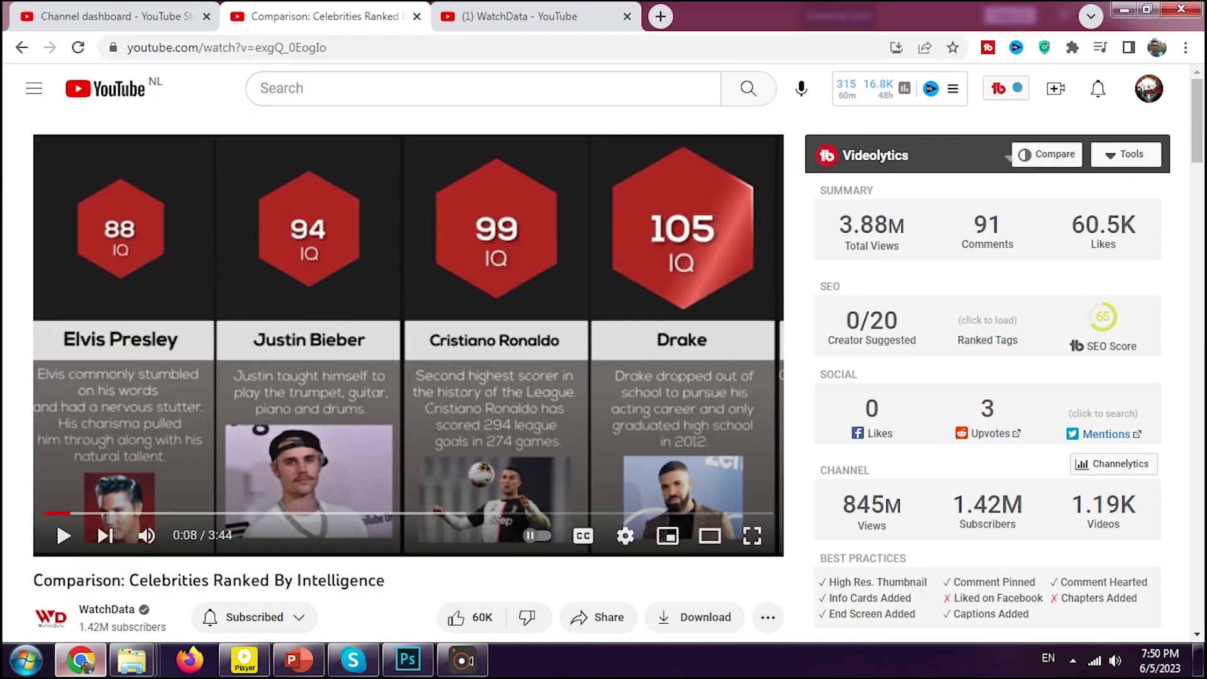
{"action": "key", "text": "alt+Tab"}
{"action": "type", "text": "Elvis Presley"}
Make the Elvis Presley text bold and set its font to Arial
{"action": "key", "text": "ctrl+a"}
{"action": "key", "text": "ctrl+b"}
{"action": "type", "text": "a"}
{"action": "key", "text": "ctrl+z"}
{"action": "left_click", "coordinate": [254, 78]}
{"action": "type", "text": "A"}
{"action": "key", "text": "Return"}
Enlarge the Elvis Presley text to 54 pt and centre it on the light grey band
{"action": "left_click", "coordinate": [376, 78]}
{"action": "left_click", "coordinate": [376, 78]}
{"action": "left_click", "coordinate": [376, 78]}
{"action": "left_click", "coordinate": [474, 105]}
{"action": "left_click", "coordinate": [376, 78]}
{"action": "left_click", "coordinate": [376, 78]}
{"action": "key", "text": "Escape"}
{"action": "key", "text": "Escape"}
Bring the Elvis Presley photo in from File Explorer, crop its lower part to a 3.8" height, and centre it on the grey section
{"action": "left_click", "coordinate": [132, 659]}
{"action": "left_click_drag", "start_coordinate": [270, 171], "coordinate": [499, 493]}
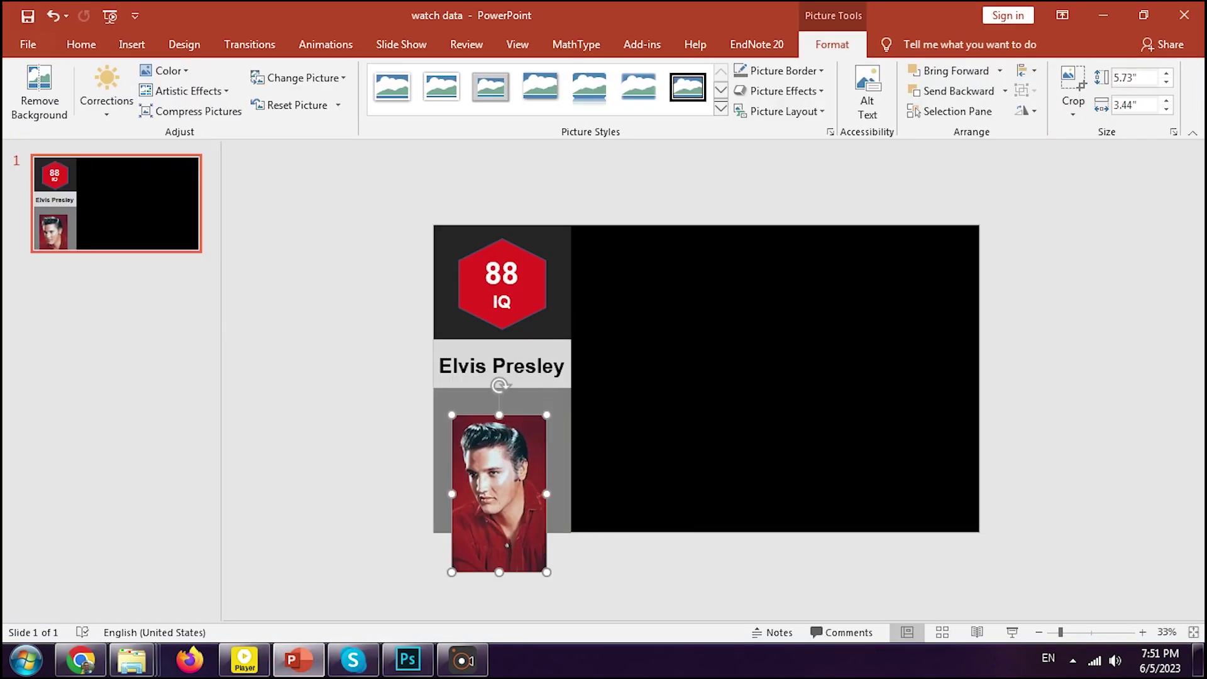
{"action": "left_click", "coordinate": [1072, 79]}
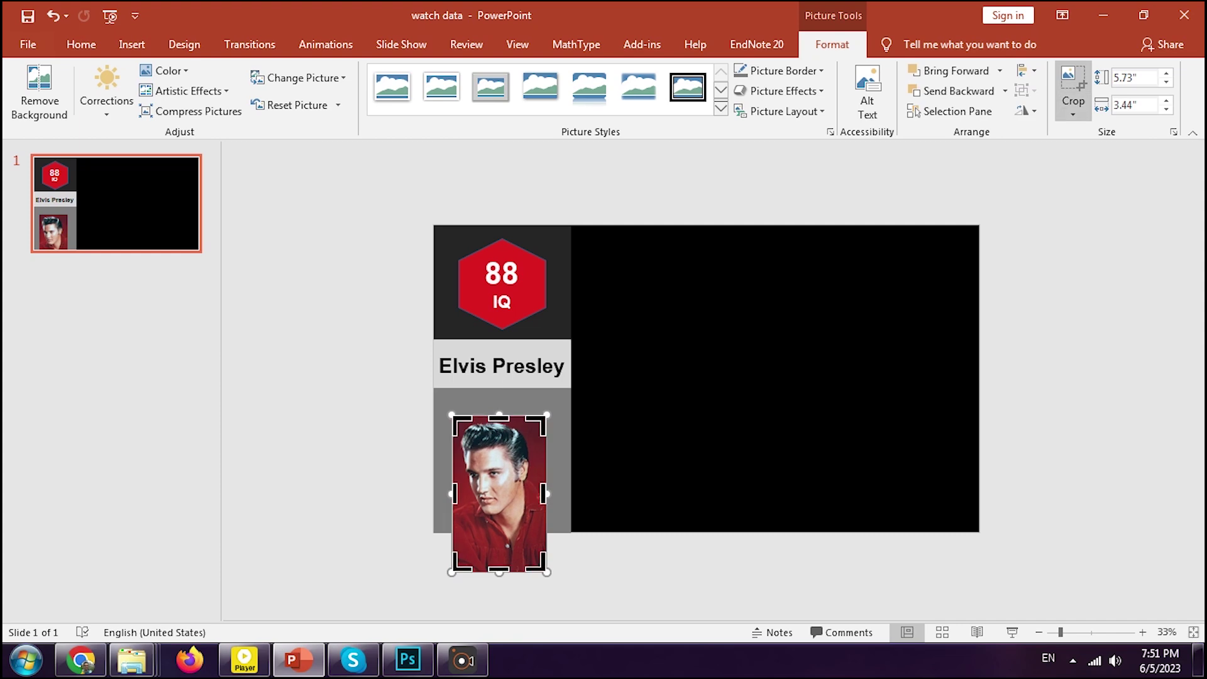
{"action": "left_click_drag", "start_coordinate": [499, 572], "coordinate": [499, 518]}
{"action": "left_click", "coordinate": [591, 565]}
{"action": "mouse_move", "coordinate": [499, 469]}
{"action": "left_mouse_down"}
{"action": "mouse_move", "coordinate": [502, 481]}
{"action": "mouse_move", "coordinate": [501, 468]}
{"action": "left_mouse_up"}
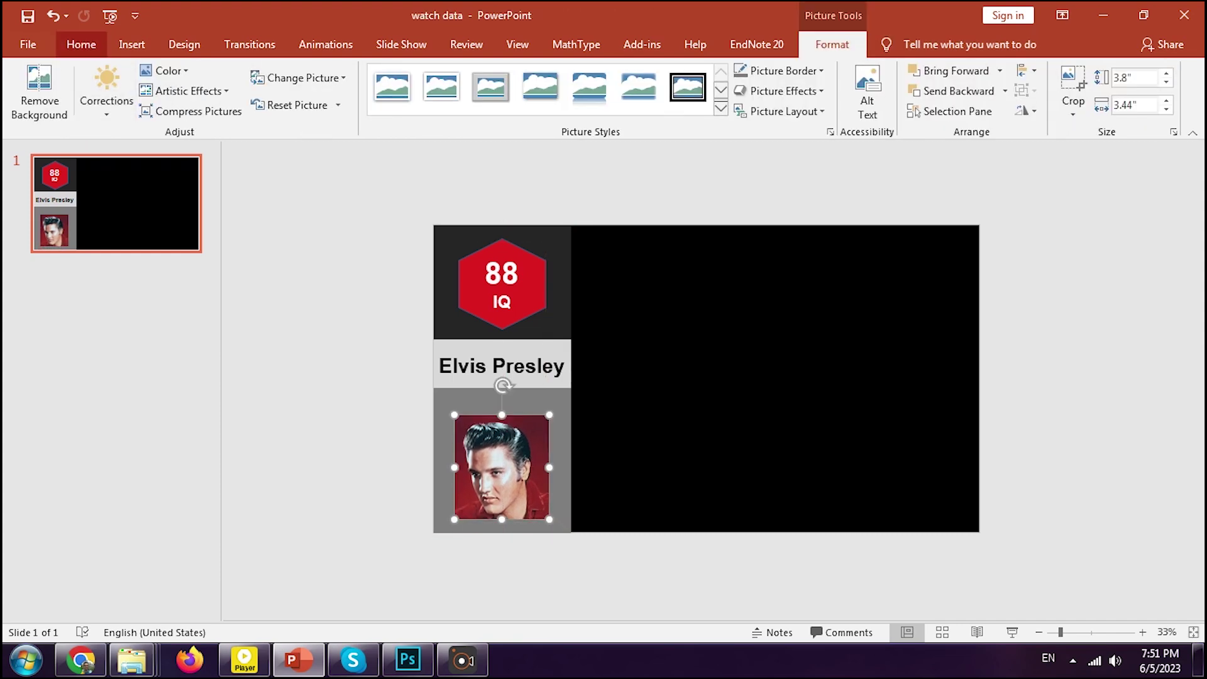
Add a full-card-width text box above the photo reading What ever you want
{"action": "left_click", "coordinate": [131, 44]}
{"action": "left_click", "coordinate": [797, 93]}
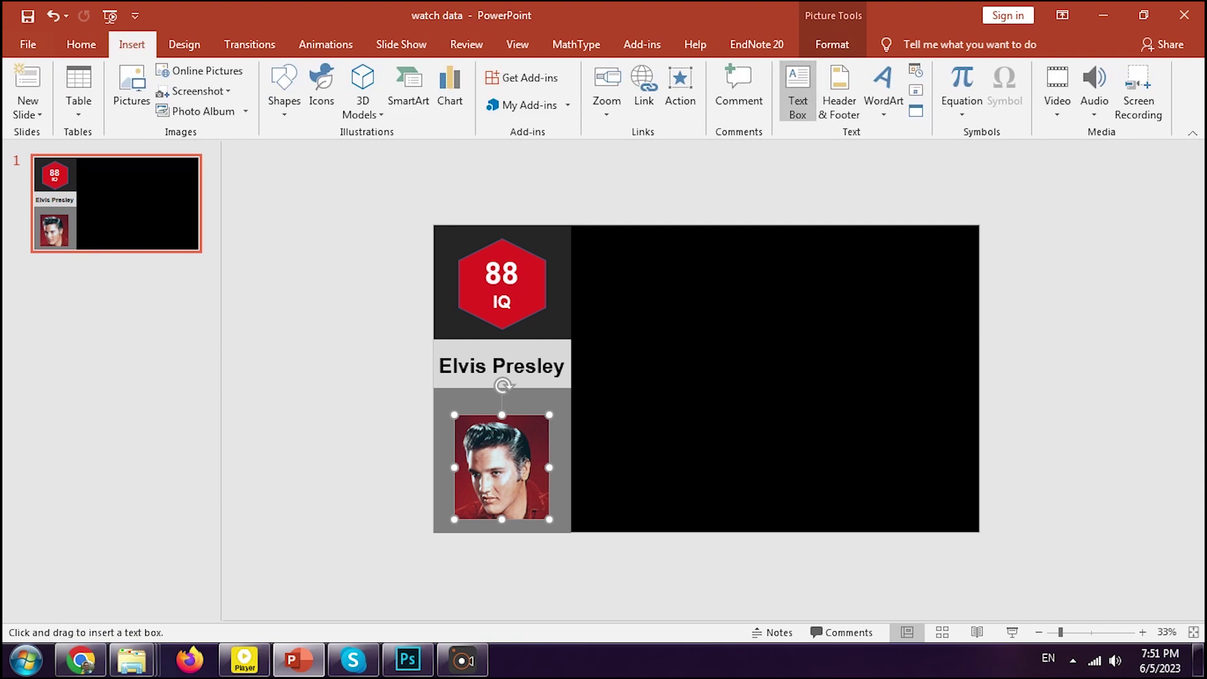
{"action": "left_click_drag", "start_coordinate": [564, 406], "coordinate": [570, 414]}
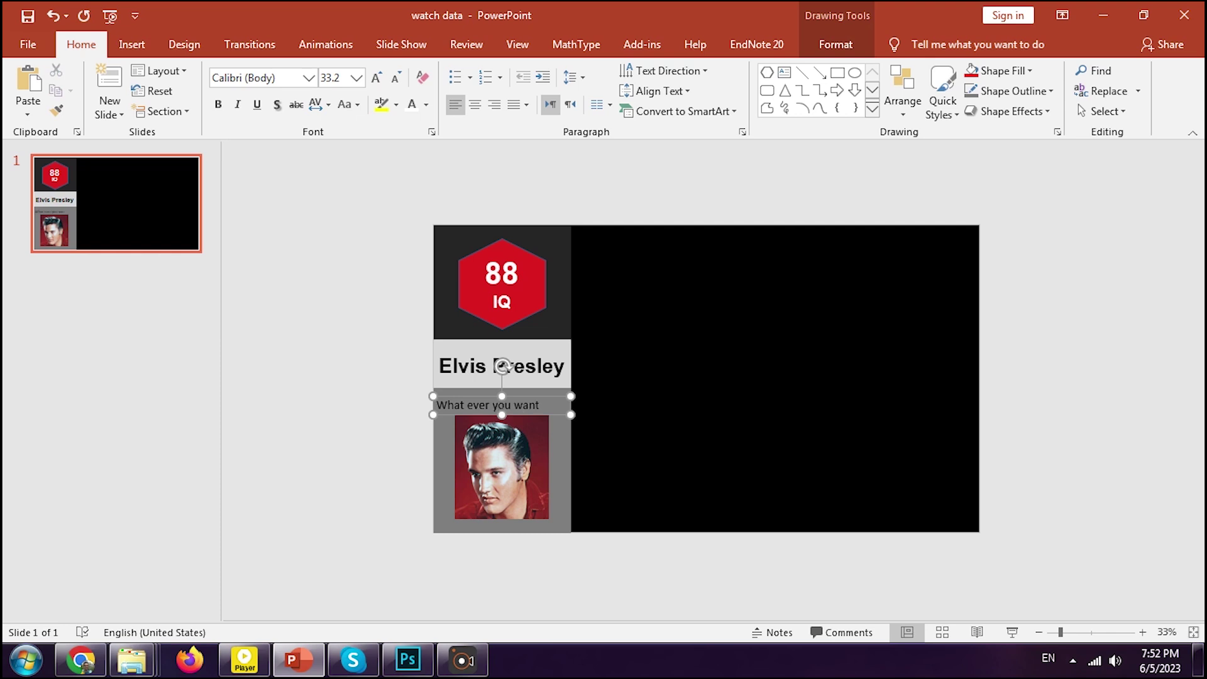
Make the What ever you want text centred, bold and white
{"action": "key", "text": "ctrl+a"}
{"action": "left_click", "coordinate": [474, 105]}
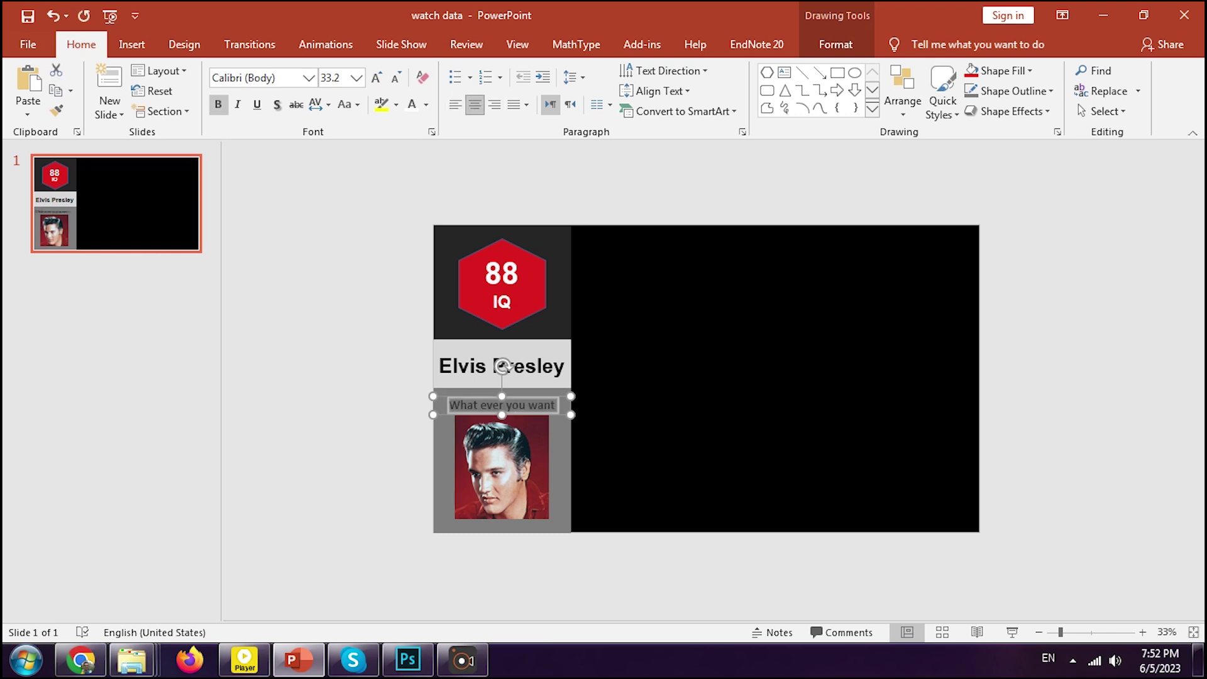
{"action": "left_click", "coordinate": [412, 105]}
{"action": "left_click", "coordinate": [364, 251]}
Check the card against the reference video, and group all the card's objects in PowerPoint
{"action": "key", "text": "alt+Tab"}
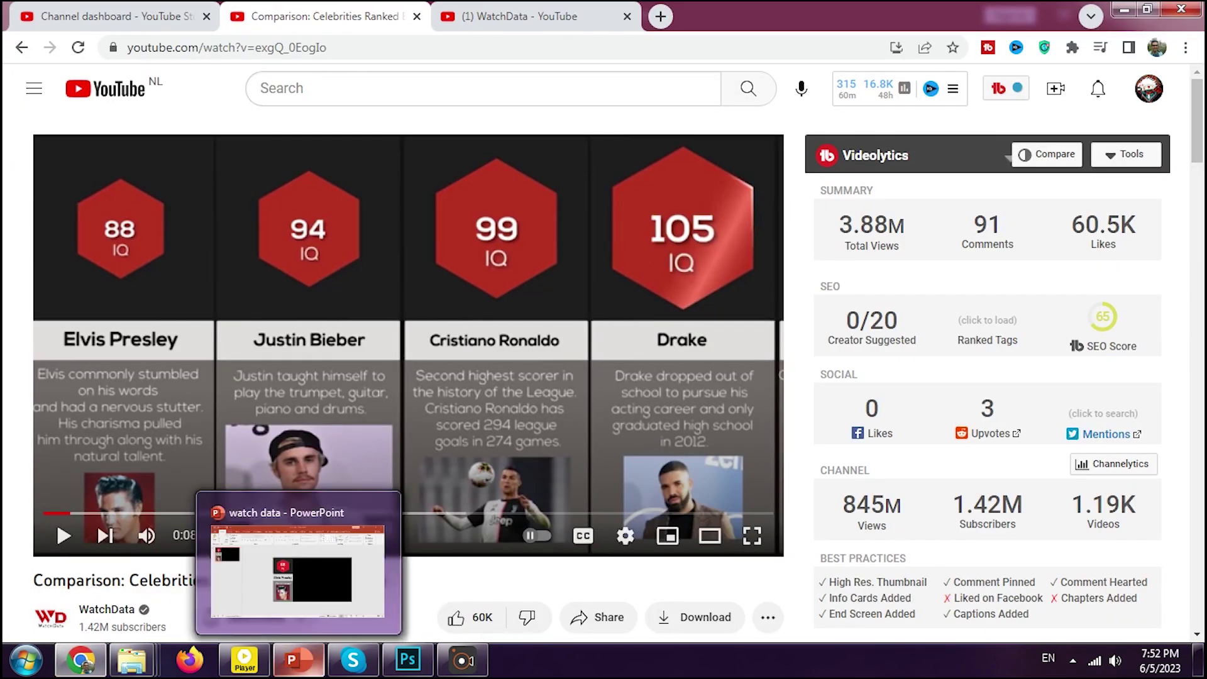
{"action": "left_click", "coordinate": [299, 659]}
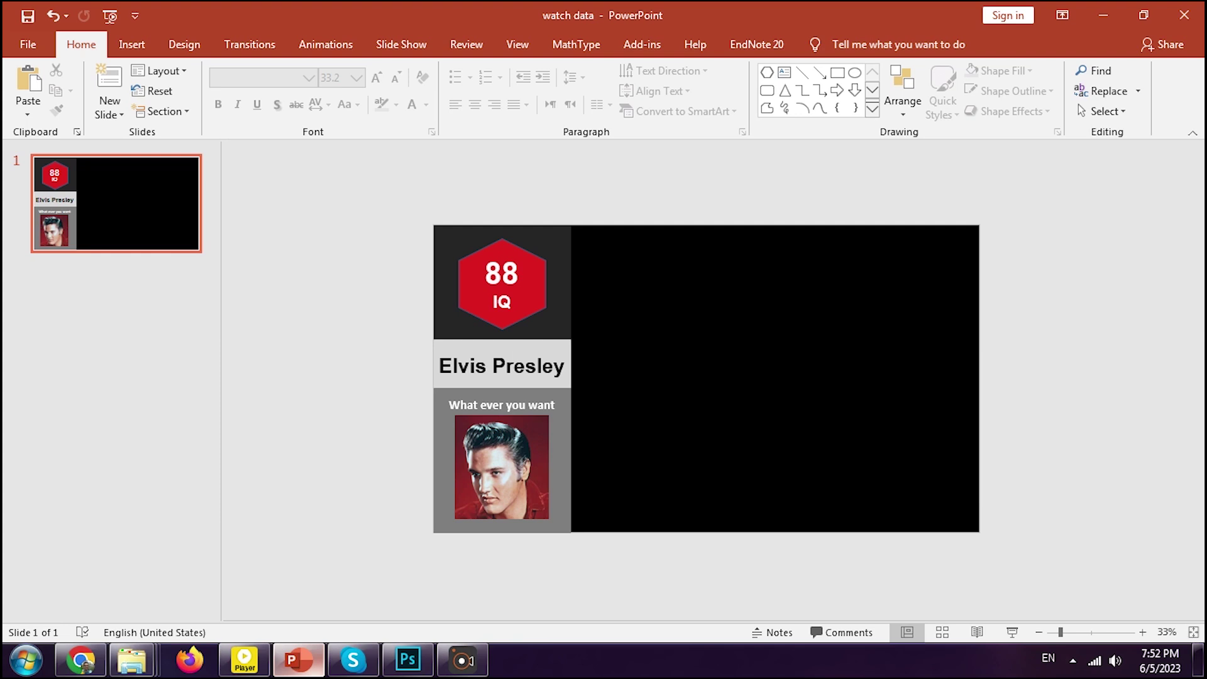
{"action": "left_click_drag", "start_coordinate": [410, 202], "coordinate": [589, 553]}
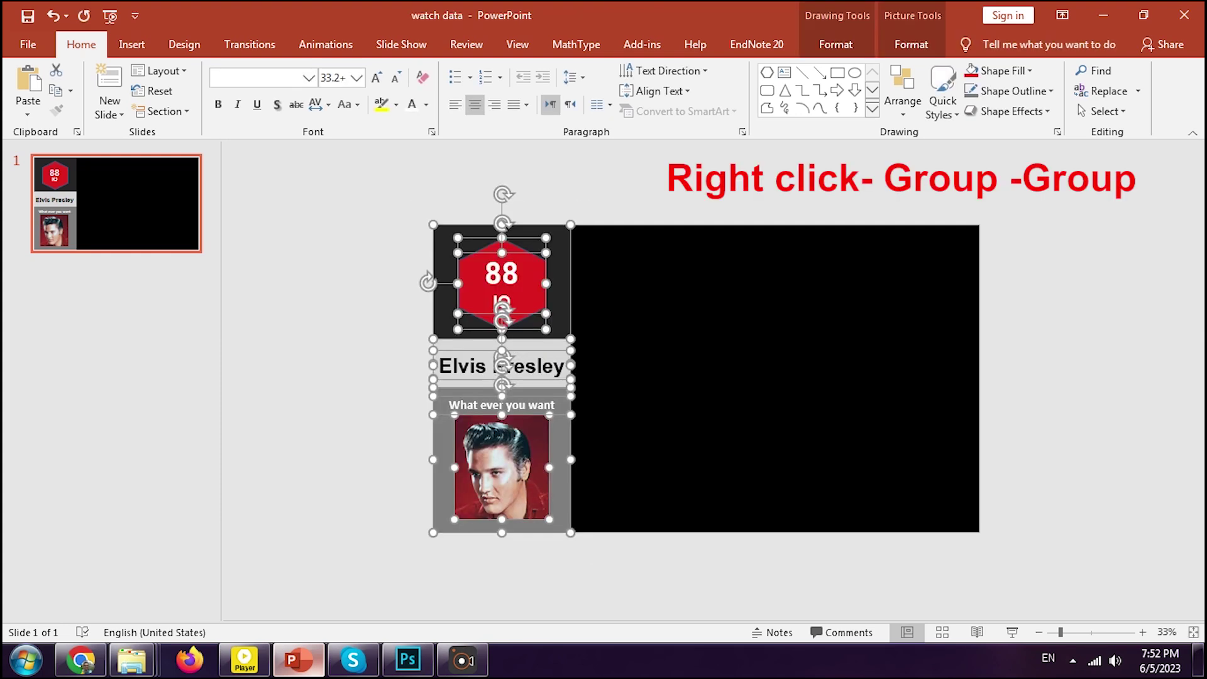
{"action": "right_click", "coordinate": [557, 308]}
{"action": "mouse_move", "coordinate": [622, 409]}
{"action": "left_click", "coordinate": [739, 410]}
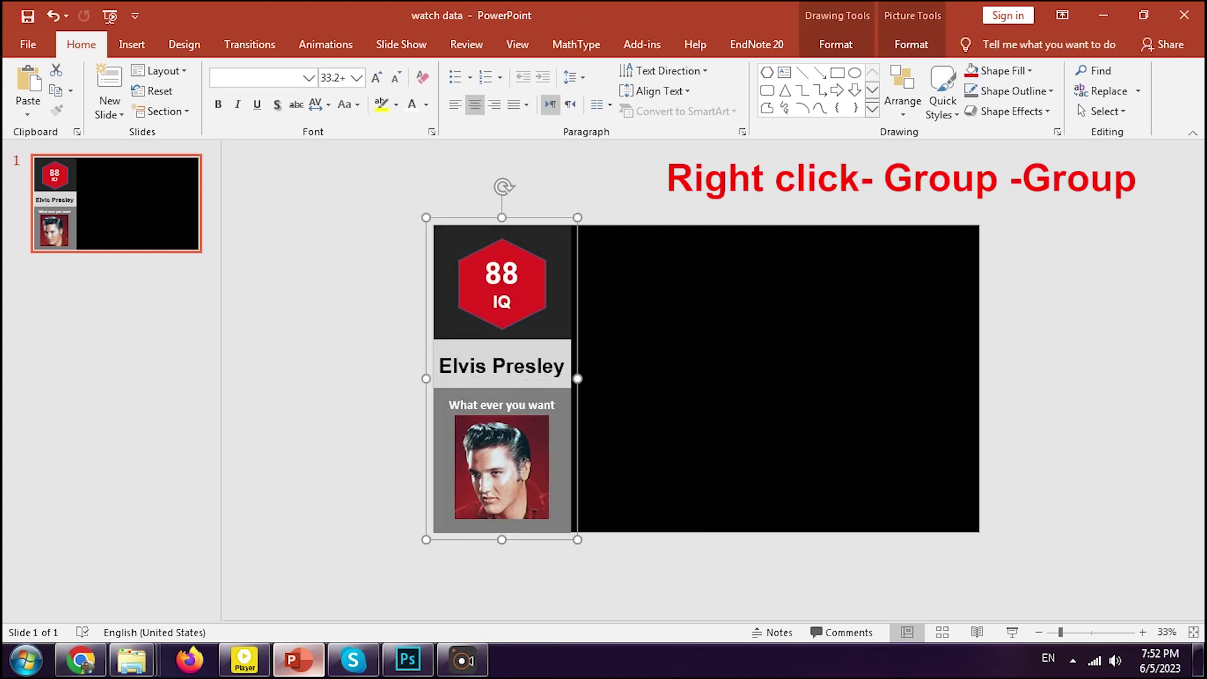
Duplicate the grouped card beside the original, and copy that pair to make four cards side by side with narrow gaps
{"action": "key", "text": "ctrl+v"}
{"action": "mouse_move", "coordinate": [522, 314]}
{"action": "left_mouse_down"}
{"action": "mouse_move", "coordinate": [668, 310]}
{"action": "mouse_move", "coordinate": [658, 310]}
{"action": "left_mouse_up"}
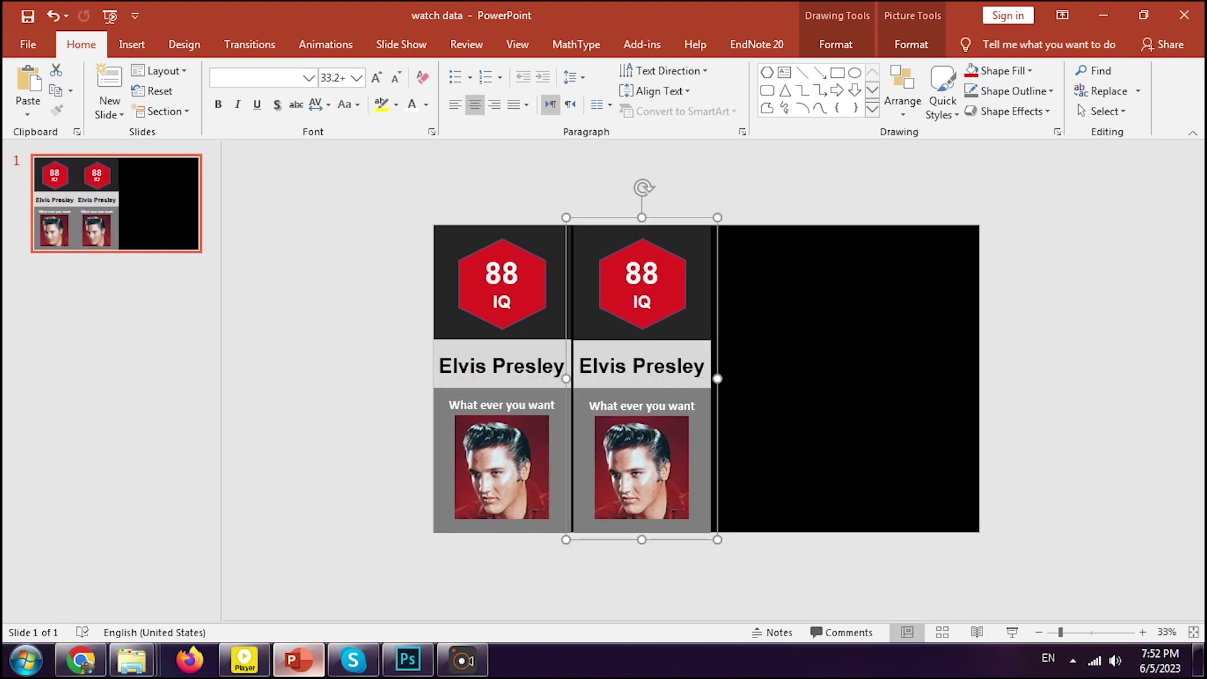
{"action": "mouse_move", "coordinate": [399, 197]}
{"action": "left_mouse_down"}
{"action": "mouse_move", "coordinate": [679, 417]}
{"action": "mouse_move", "coordinate": [754, 546]}
{"action": "left_mouse_up"}
{"action": "key", "text": "ctrl+c"}
{"action": "key", "text": "ctrl+v"}
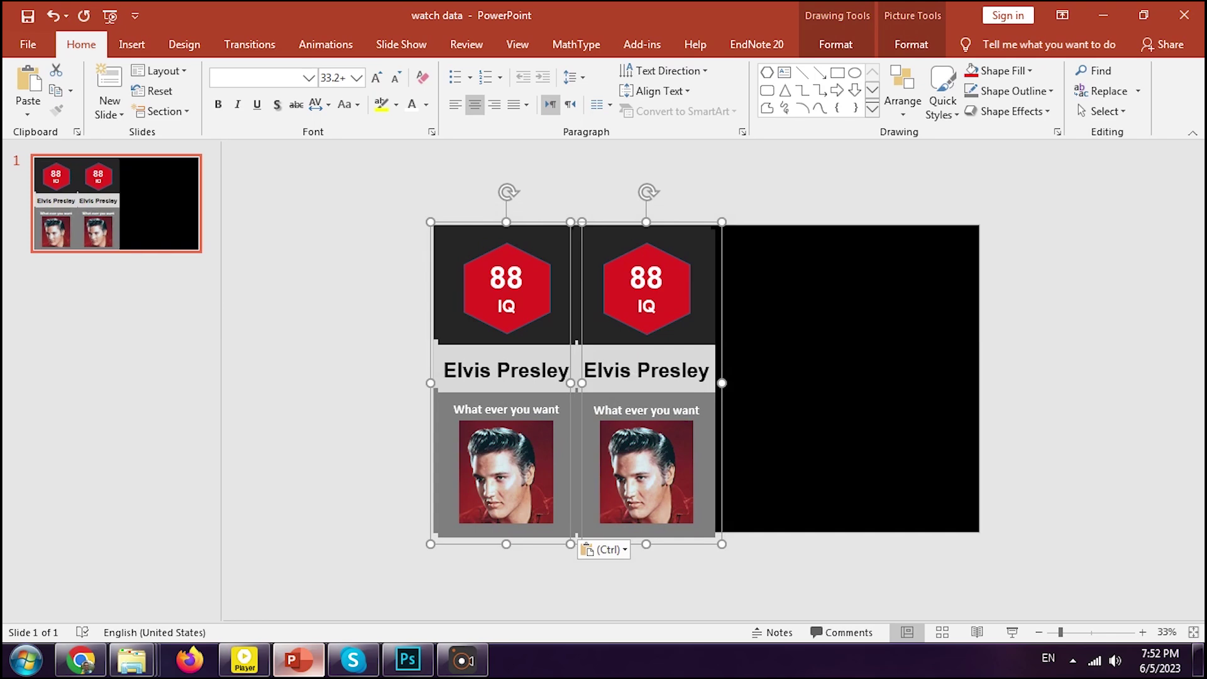
{"action": "left_click_drag", "start_coordinate": [656, 359], "coordinate": [933, 353]}
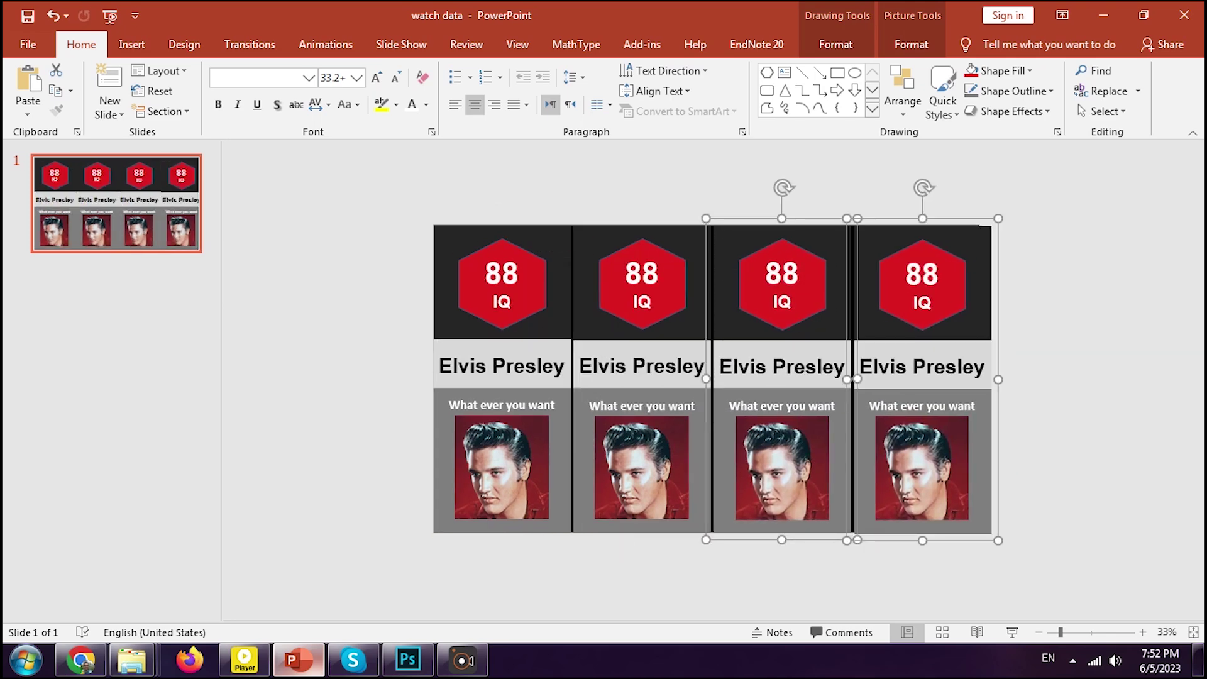
{"action": "left_click", "coordinate": [754, 584]}
Set the second card's score to 96, its name to Justin Bieber and its caption to About Justin
{"action": "left_click", "coordinate": [81, 660]}
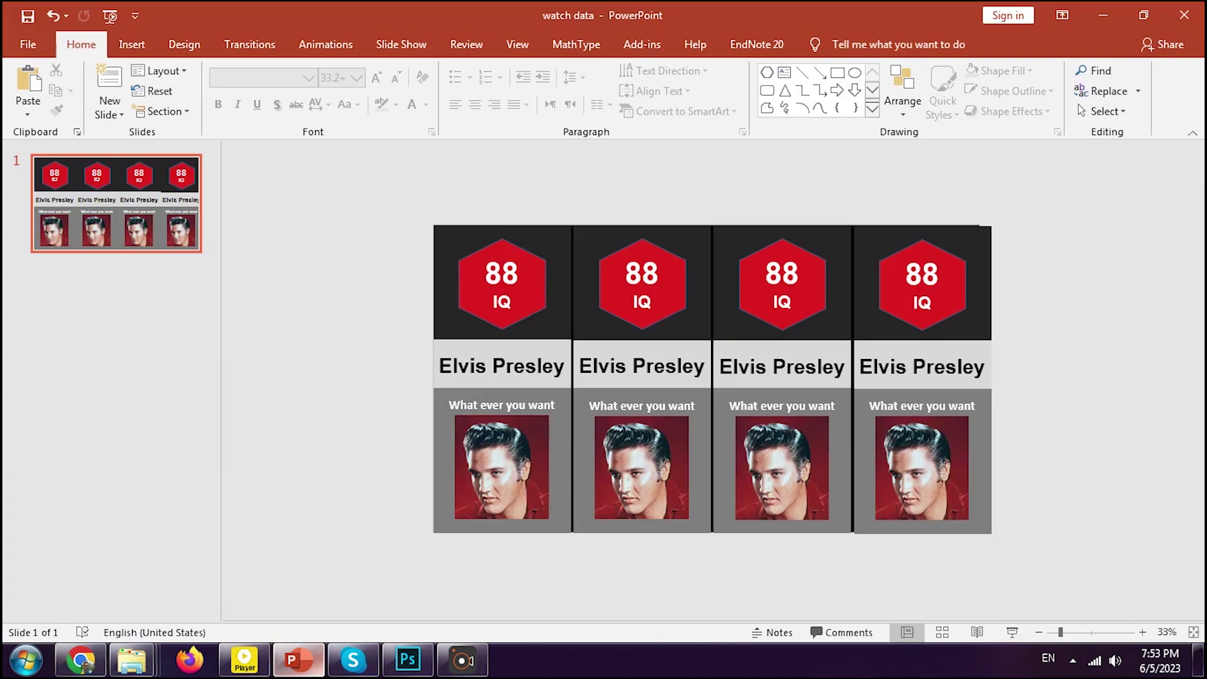
{"action": "double_click", "coordinate": [641, 274]}
{"action": "type", "text": "96"}
{"action": "triple_click", "coordinate": [641, 366]}
{"action": "type", "text": "J"}
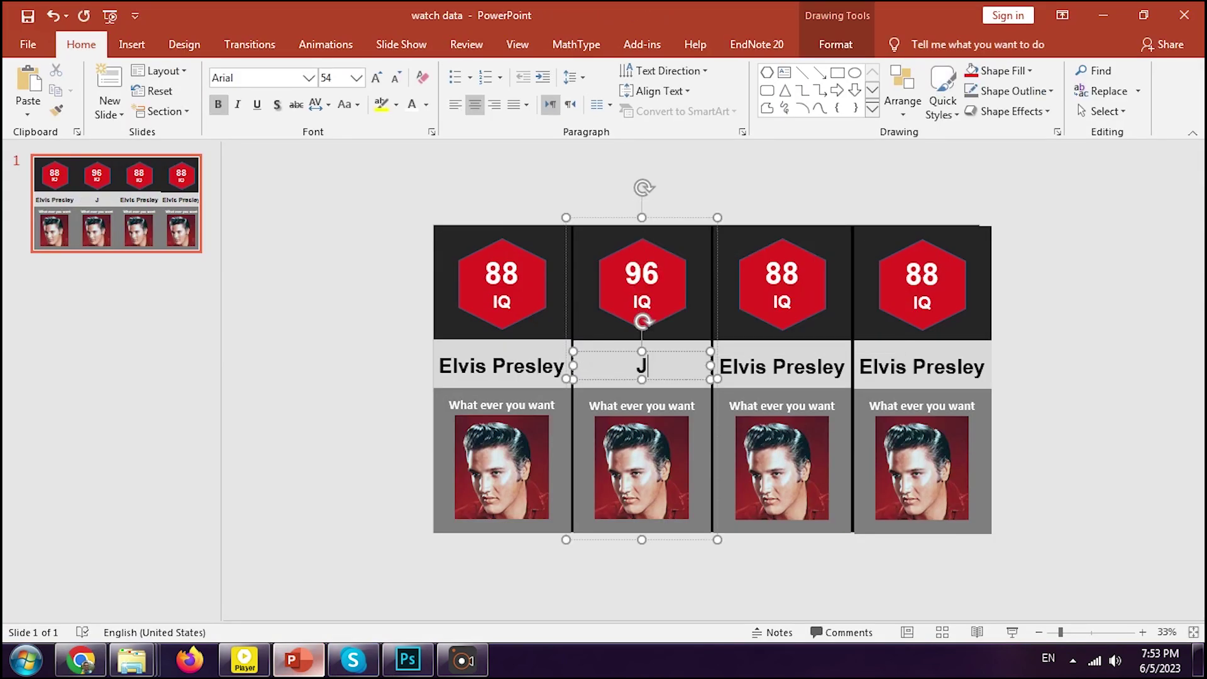
{"action": "type", "text": "ustin Bie"}
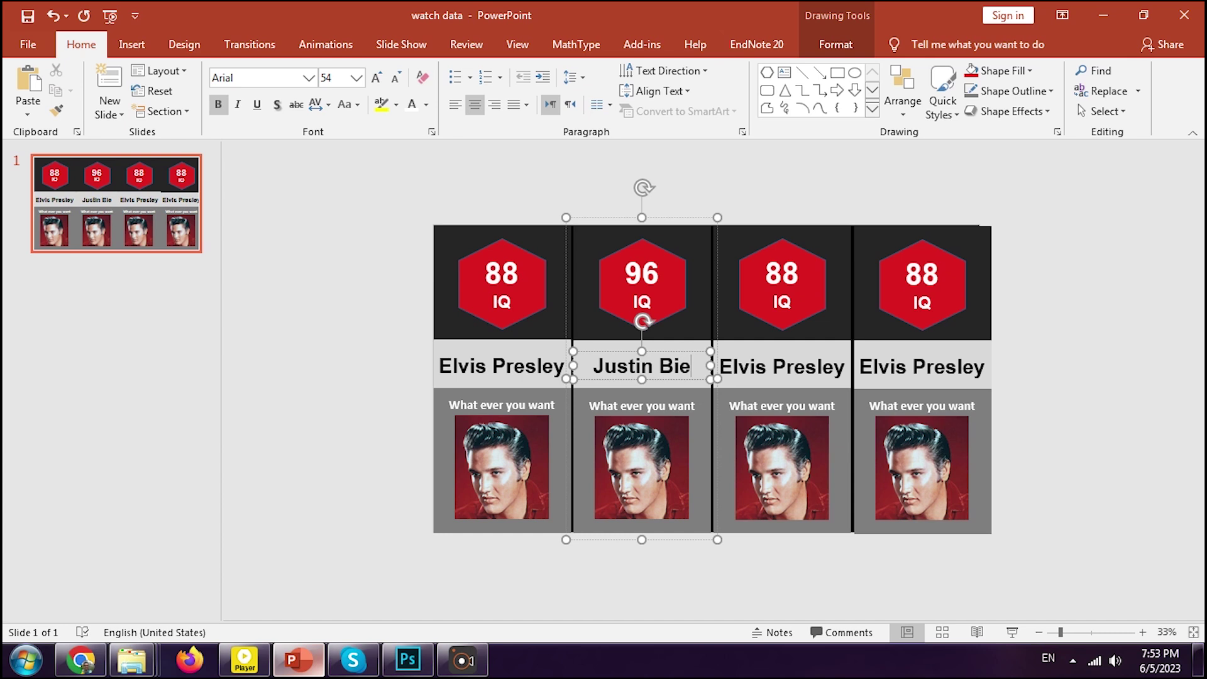
{"action": "type", "text": "ber"}
{"action": "triple_click", "coordinate": [641, 405]}
{"action": "type", "text": "About Justin"}
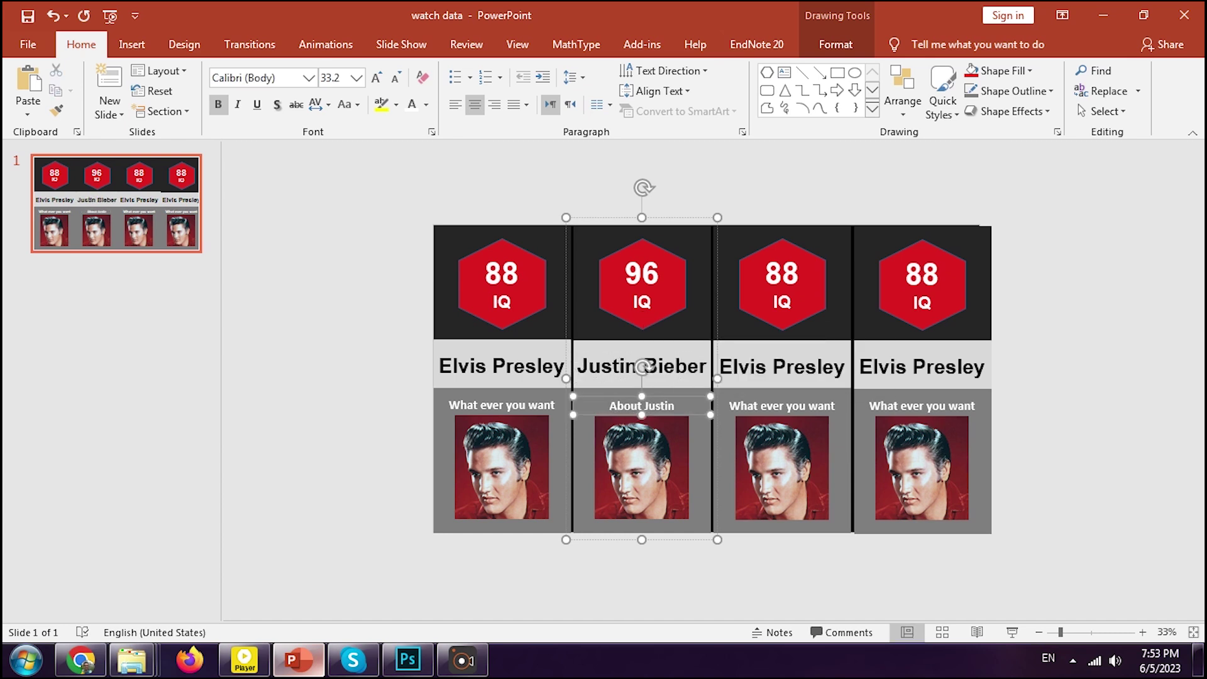
Replace the second card's Elvis picture with the Justin Bieber photo from a file
{"action": "left_click", "coordinate": [639, 470]}
{"action": "right_click", "coordinate": [639, 470]}
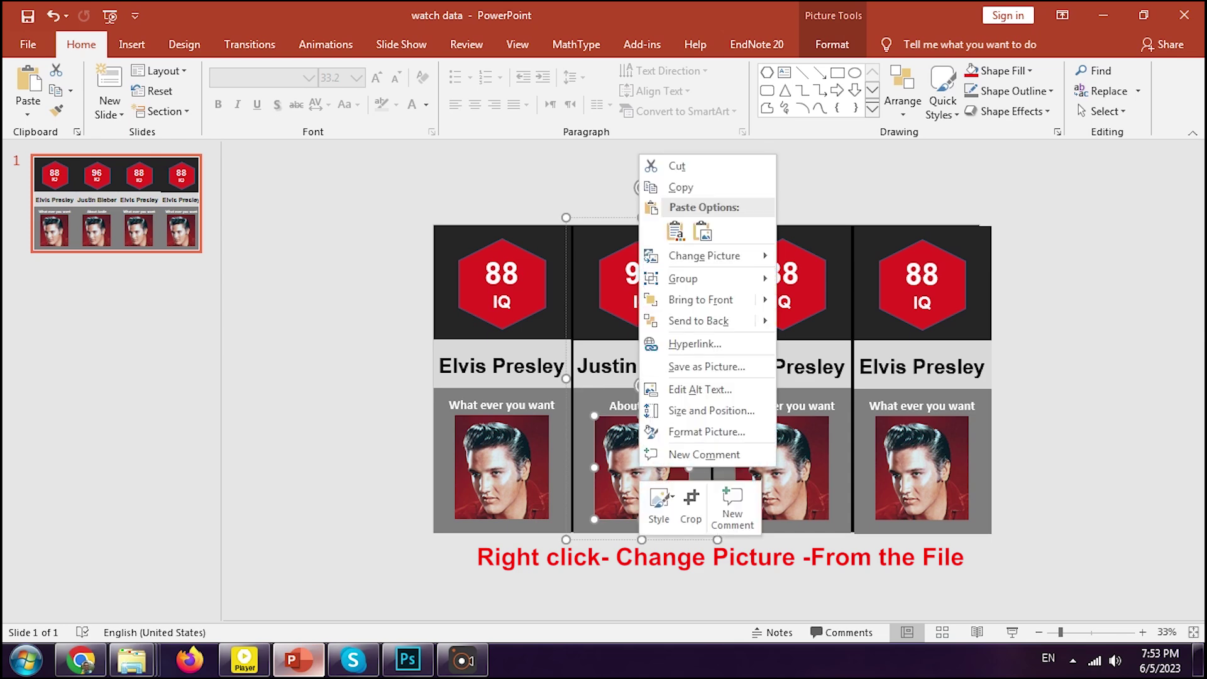
{"action": "mouse_move", "coordinate": [704, 255]}
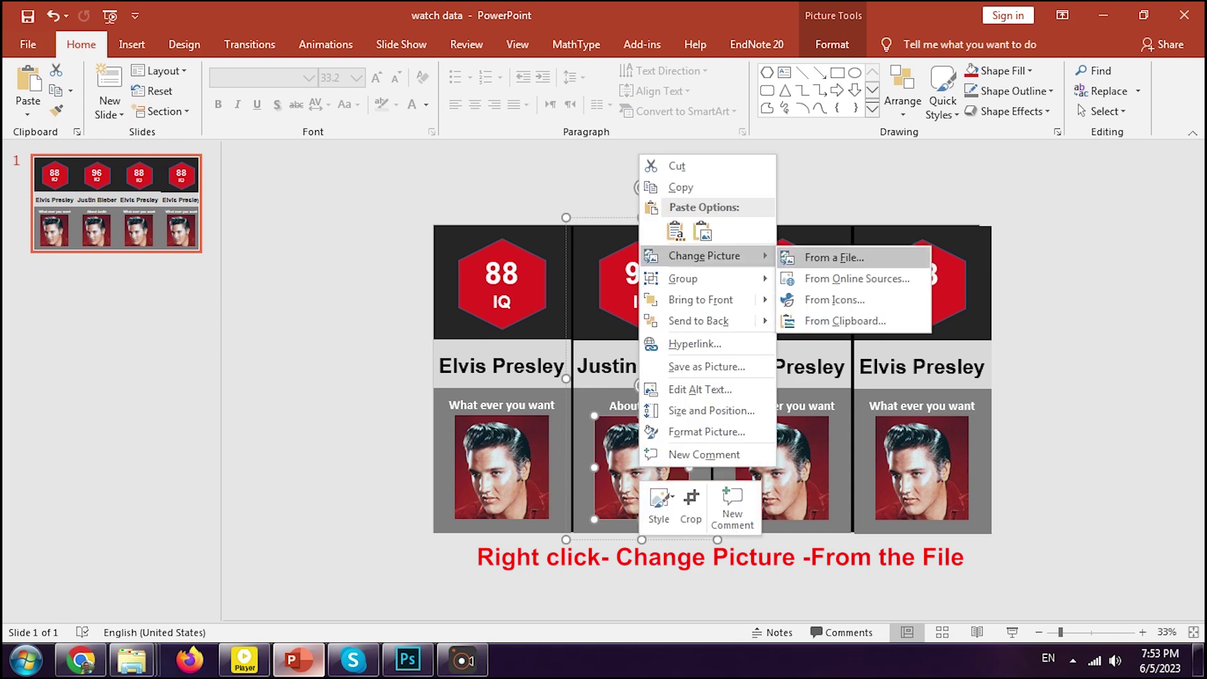
{"action": "left_click", "coordinate": [817, 256]}
{"action": "double_click", "coordinate": [208, 152]}
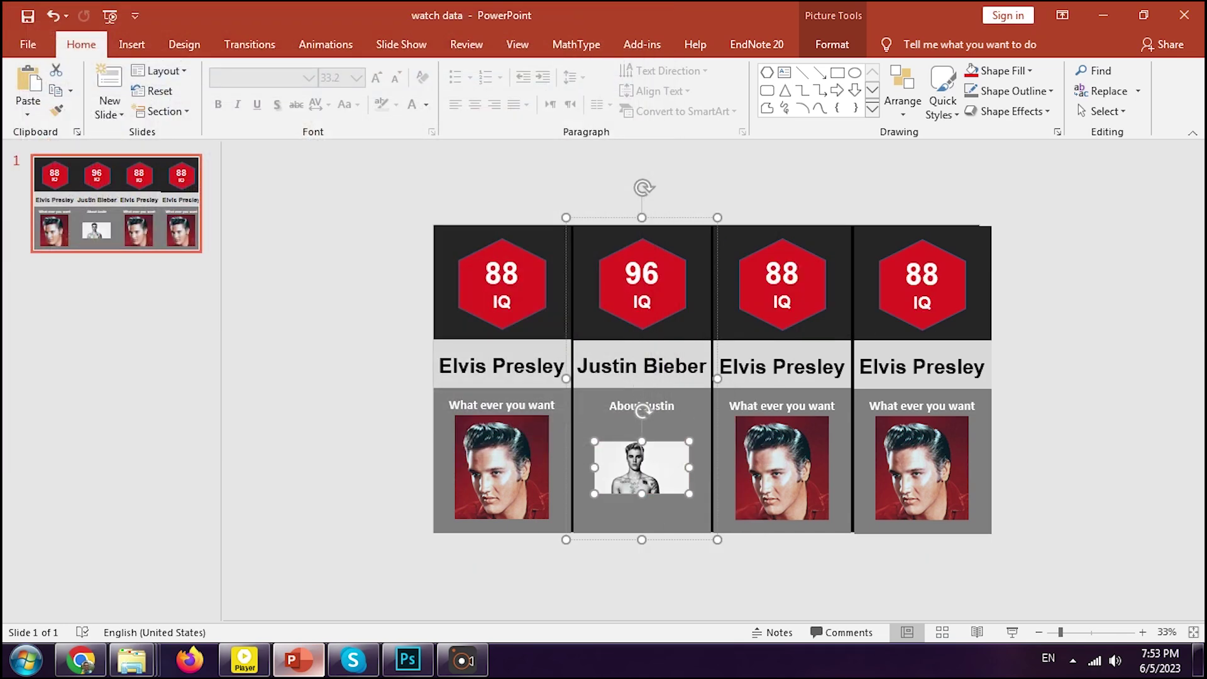
Enlarge the Justin Bieber photo, crop its sides to a portrait shape and centre it below the caption
{"action": "left_click_drag", "start_coordinate": [689, 495], "coordinate": [734, 519]}
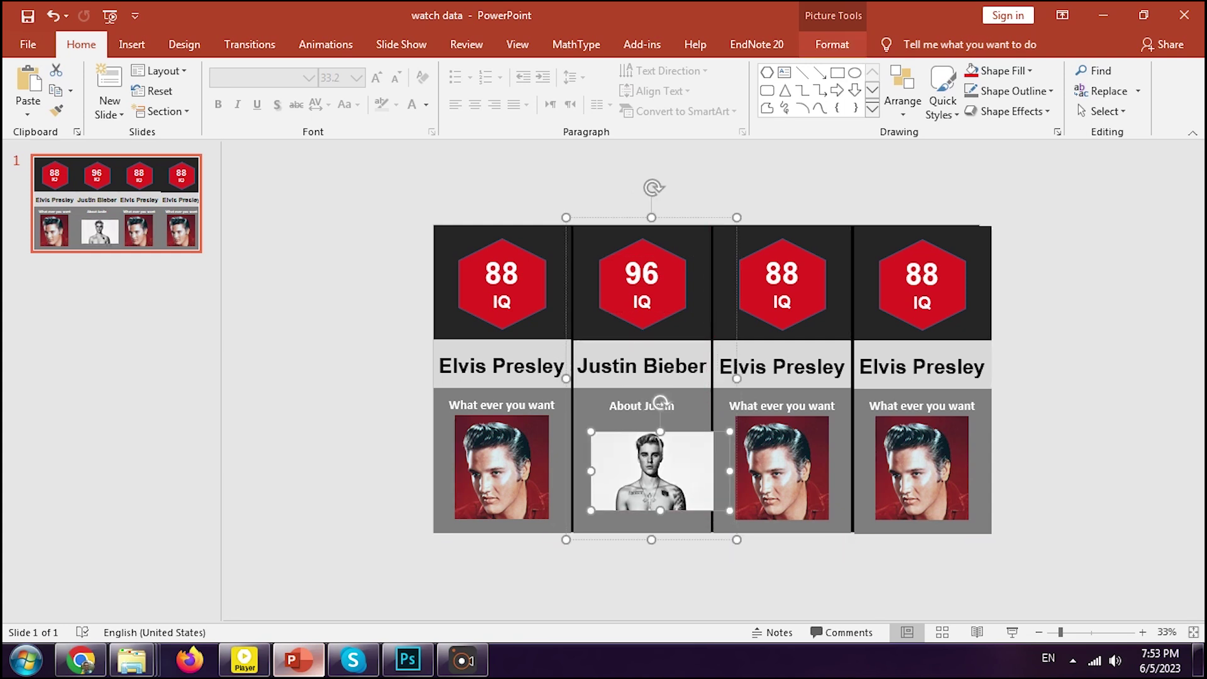
{"action": "left_click_drag", "start_coordinate": [728, 471], "coordinate": [674, 471]}
{"action": "left_click_drag", "start_coordinate": [591, 471], "coordinate": [592, 532]}
{"action": "left_click", "coordinate": [650, 521]}
{"action": "left_click", "coordinate": [649, 468]}
{"action": "left_click_drag", "start_coordinate": [634, 480], "coordinate": [642, 473]}
Set the third card's score to 99, its name to Cristiano Ronaldo and its caption to About CR7
{"action": "double_click", "coordinate": [781, 274]}
{"action": "type", "text": "99"}
{"action": "triple_click", "coordinate": [807, 377]}
{"action": "type", "text": "Cristiano Ronaldo"}
{"action": "double_click", "coordinate": [795, 406]}
{"action": "triple_click", "coordinate": [795, 406]}
{"action": "type", "text": "About CR7"}
Replace the third card's picture with the cr7 image from a file and enlarge it to span the card's grey area
{"action": "right_click", "coordinate": [797, 469]}
{"action": "mouse_move", "coordinate": [861, 251]}
{"action": "left_click", "coordinate": [1028, 252]}
{"action": "double_click", "coordinate": [301, 157]}
{"action": "left_click_drag", "start_coordinate": [734, 514], "coordinate": [698, 552]}
{"action": "left_click_drag", "start_coordinate": [763, 487], "coordinate": [780, 468]}
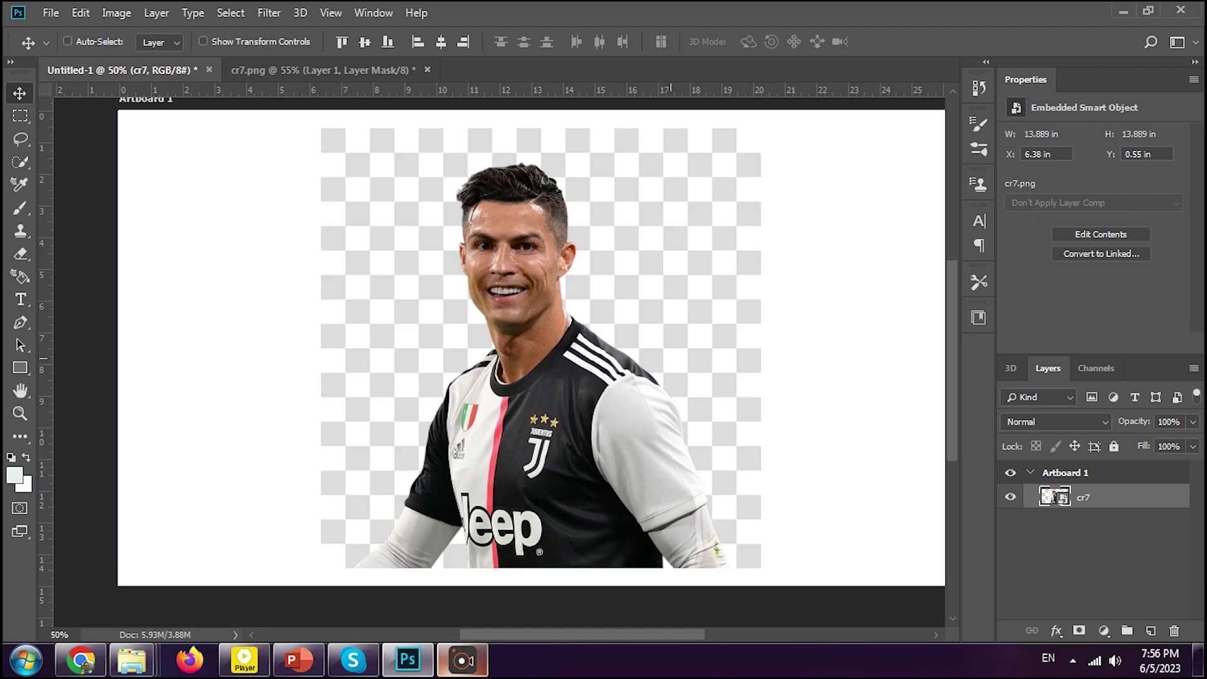
In Photoshop, refine the cr7.png cutout with Select and Mask and save the image as cr7 new
{"action": "left_click", "coordinate": [370, 70]}
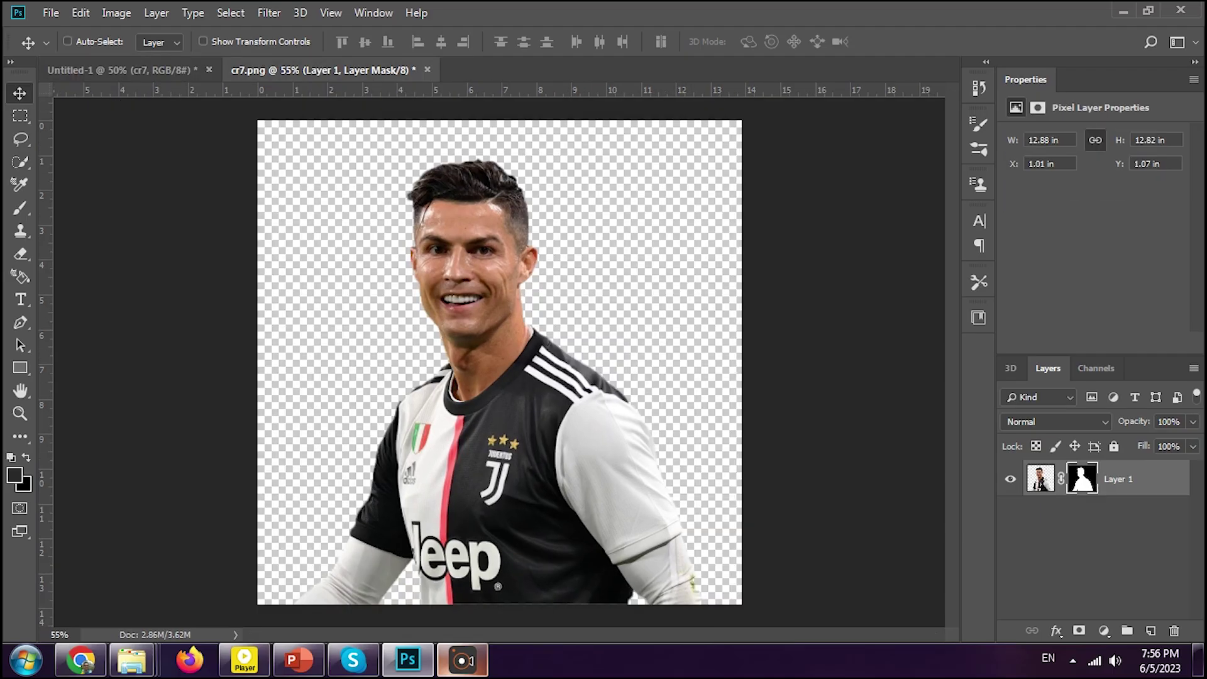
{"action": "key", "text": "alt+ctrl+r"}
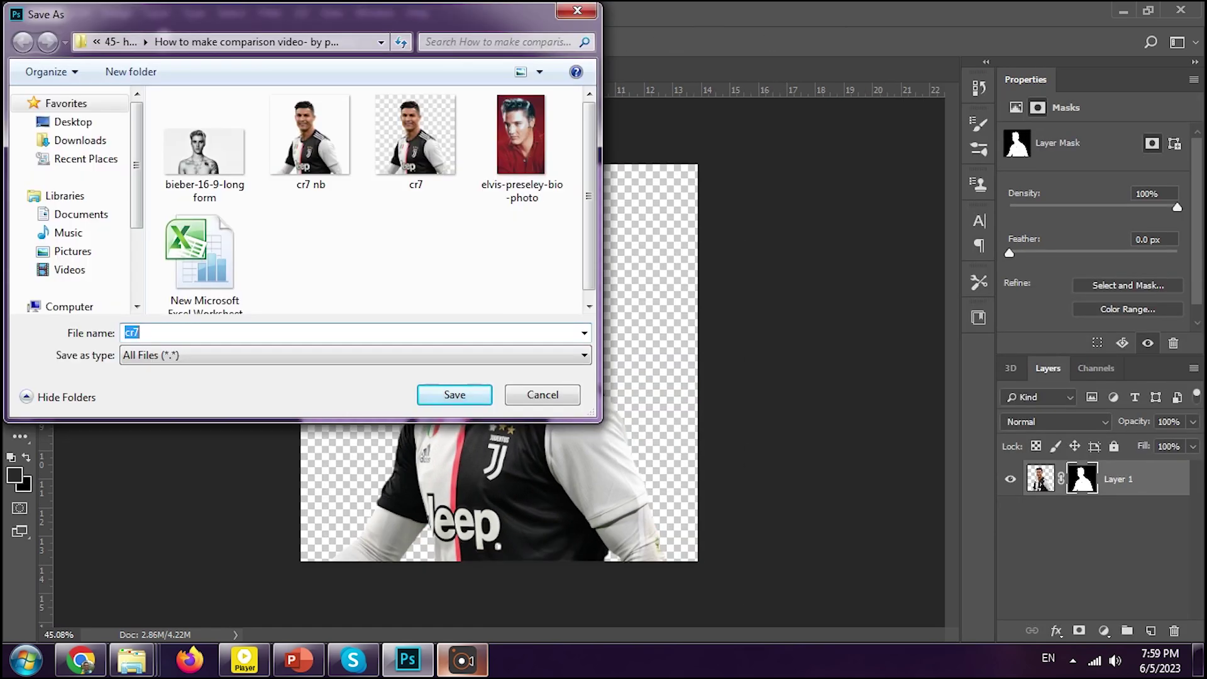
{"action": "type", "text": "cr7 new"}
{"action": "key", "text": "Return"}
Return to PowerPoint and replace the third card's checkered picture with the transparent-background Ronaldo cutout from a file
{"action": "left_click", "coordinate": [1123, 12]}
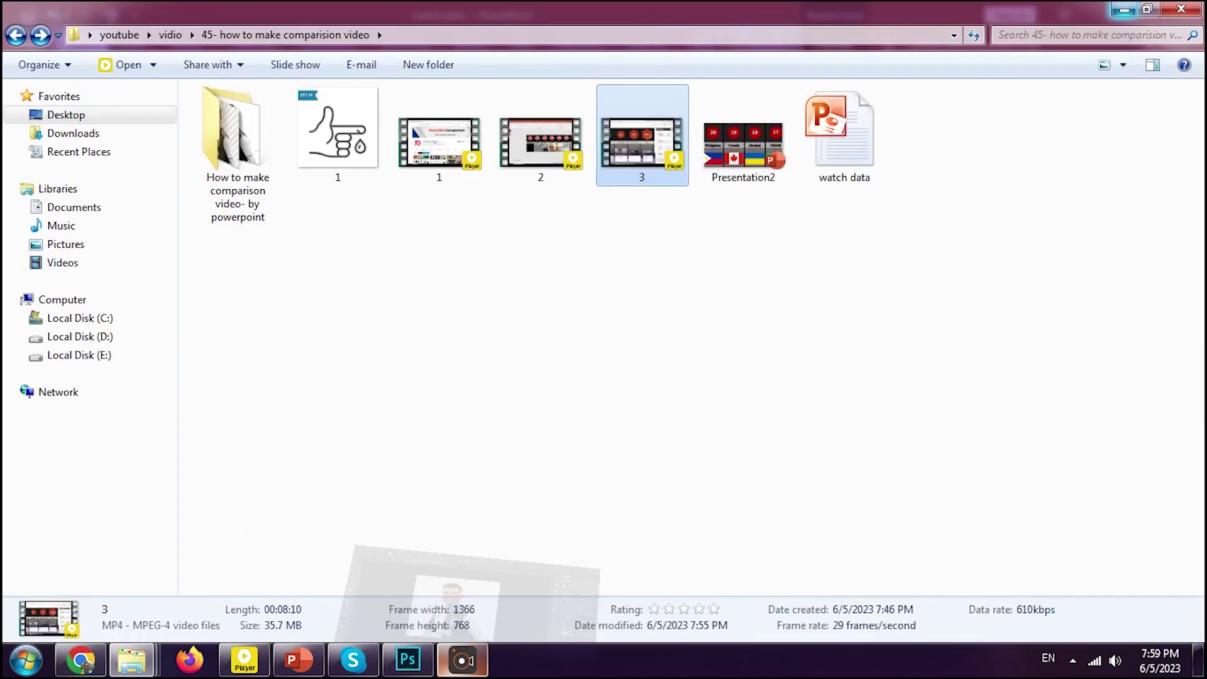
{"action": "left_click", "coordinate": [463, 660]}
{"action": "left_click", "coordinate": [298, 659]}
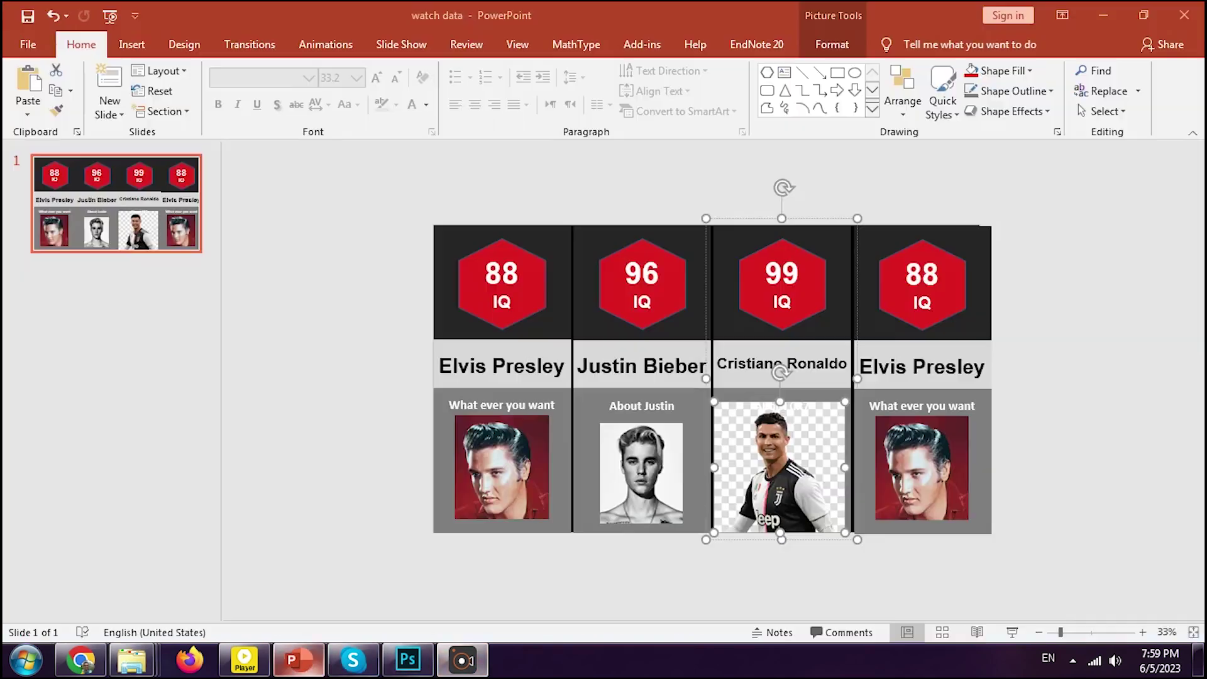
{"action": "right_click", "coordinate": [781, 462]}
{"action": "mouse_move", "coordinate": [845, 241]}
{"action": "left_click", "coordinate": [971, 242]}
{"action": "double_click", "coordinate": [407, 141]}
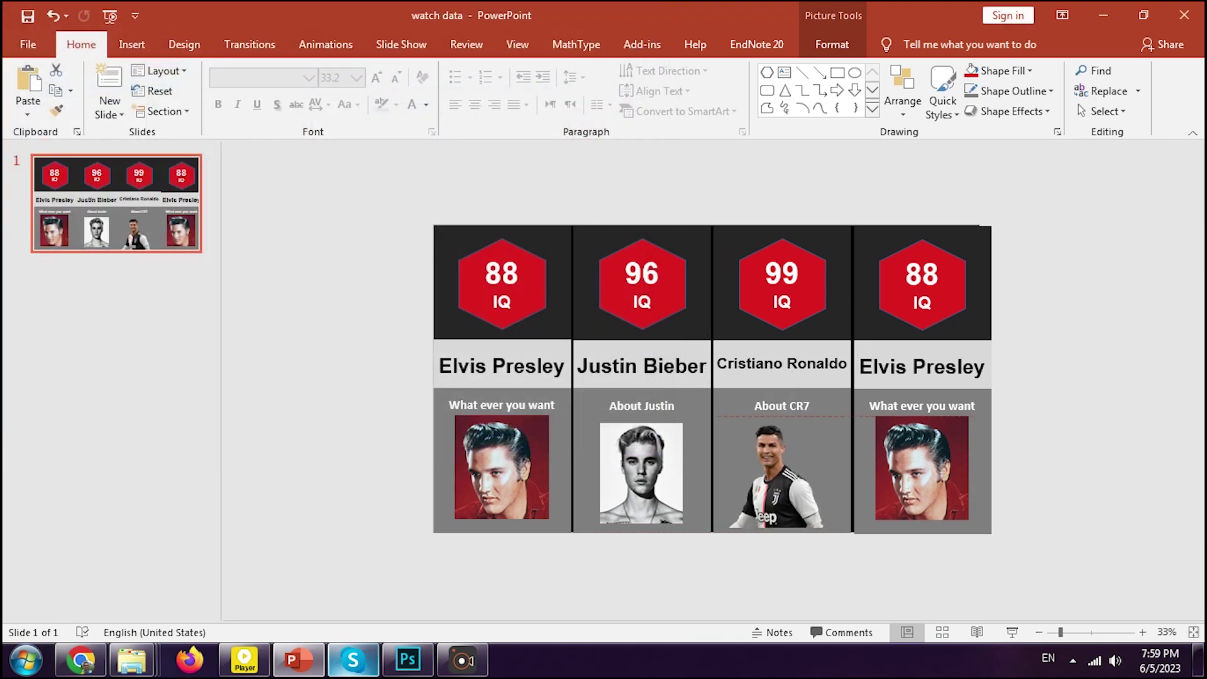
Set the fourth card's score to 105 and its name to Drake
{"action": "key", "text": "Escape"}
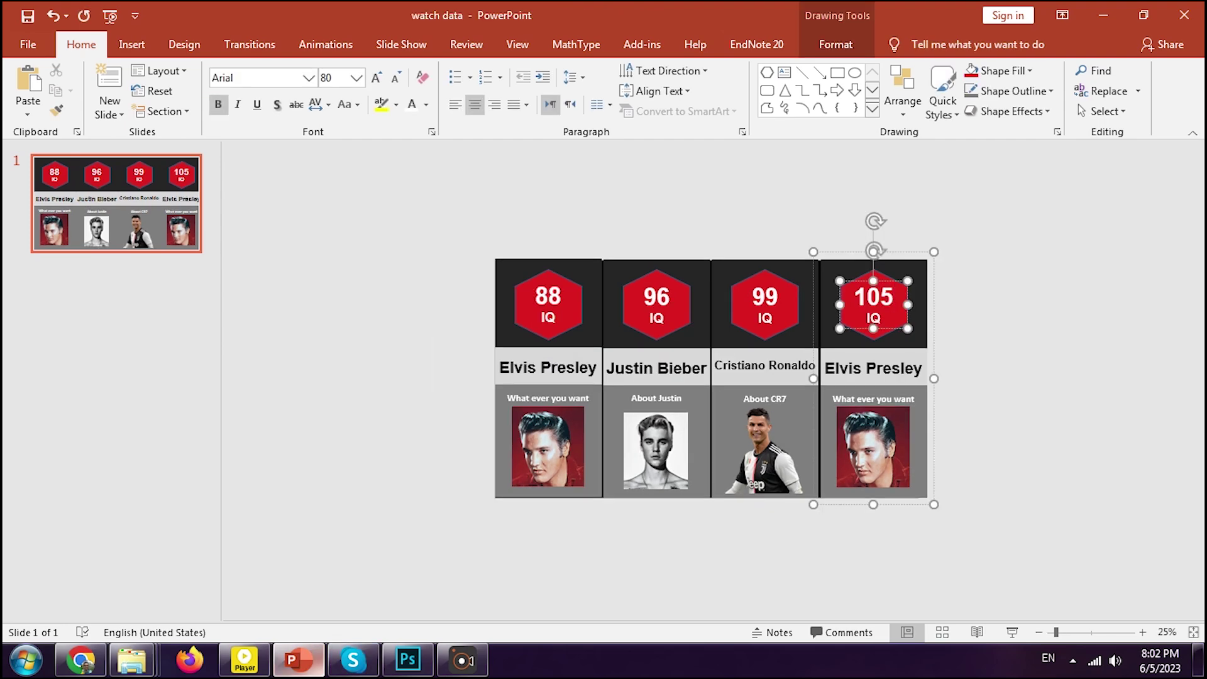
{"action": "type", "text": "Drake"}
{"action": "key", "text": "Escape"}
Replace the fourth card's Elvis picture with the Drake photo from a file
{"action": "left_click", "coordinate": [872, 446]}
{"action": "right_click", "coordinate": [869, 453]}
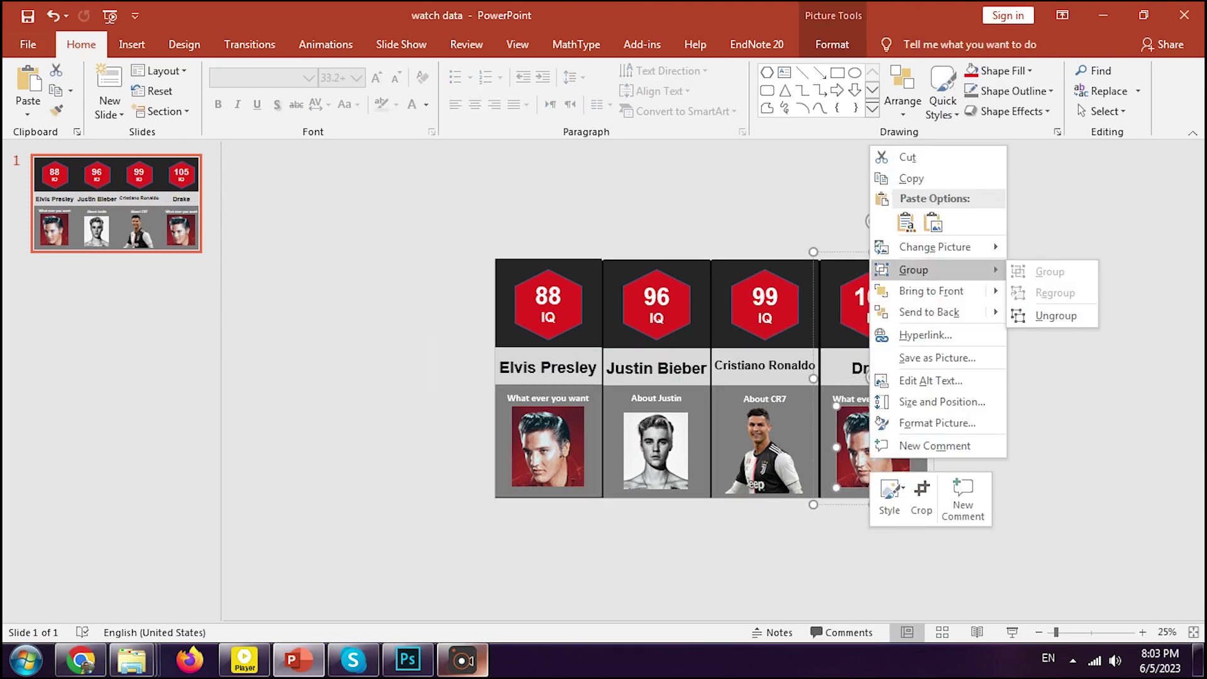
{"action": "mouse_move", "coordinate": [916, 245]}
{"action": "left_click", "coordinate": [1081, 247]}
{"action": "double_click", "coordinate": [605, 151]}
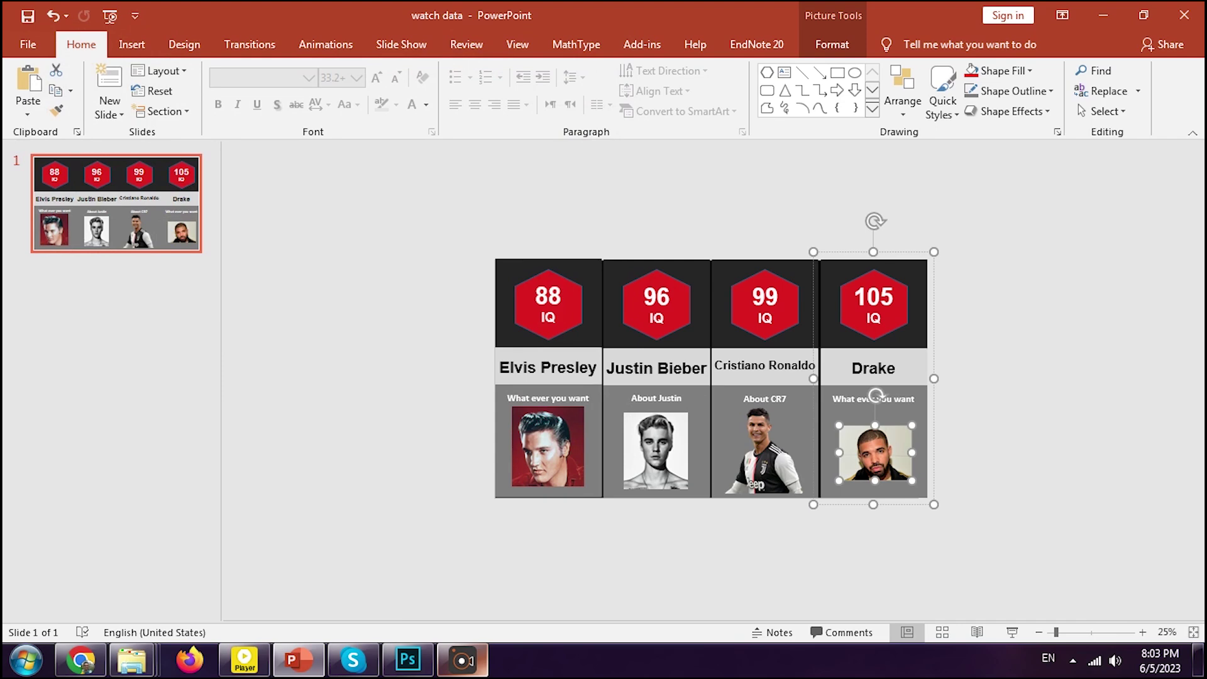
Duplicate all four cards and place the copies directly after the Drake card in the same row
{"action": "key", "text": "Escape"}
{"action": "key", "text": "ctrl+a"}
{"action": "key", "text": "ctrl+c"}
{"action": "key", "text": "ctrl+v"}
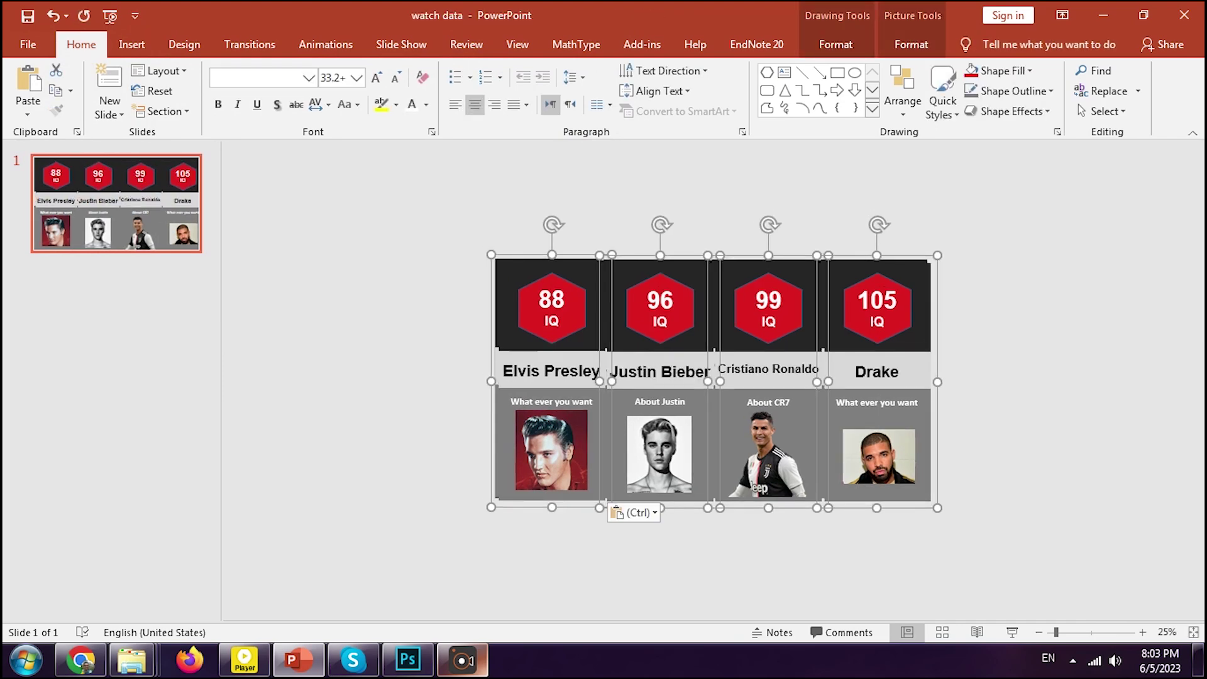
{"action": "left_click_drag", "start_coordinate": [660, 371], "coordinate": [1092, 367]}
{"action": "scroll", "coordinate": [1091, 367], "scroll_direction": "down", "scroll_amount": 2}
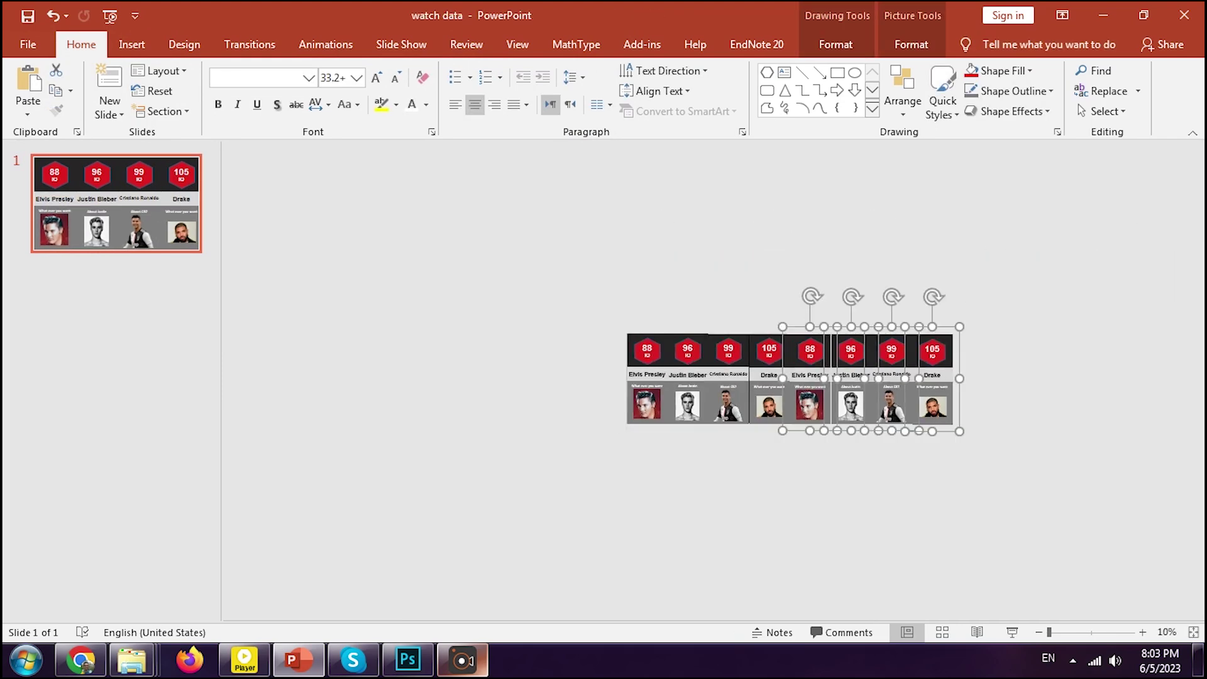
Duplicate the row of eight cards and attach the copies to its end to make sixteen cards
{"action": "left_click_drag", "start_coordinate": [587, 316], "coordinate": [1043, 454]}
{"action": "key", "text": "ctrl+c"}
{"action": "key", "text": "ctrl+v"}
{"action": "left_click_drag", "start_coordinate": [772, 377], "coordinate": [1097, 375]}
Duplicate all sixteen cards and align the copies with the end of the existing row
{"action": "key", "text": "ctrl+a"}
{"action": "key", "text": "ctrl+c"}
{"action": "key", "text": "ctrl+v"}
{"action": "left_click_drag", "start_coordinate": [585, 380], "coordinate": [1149, 442]}
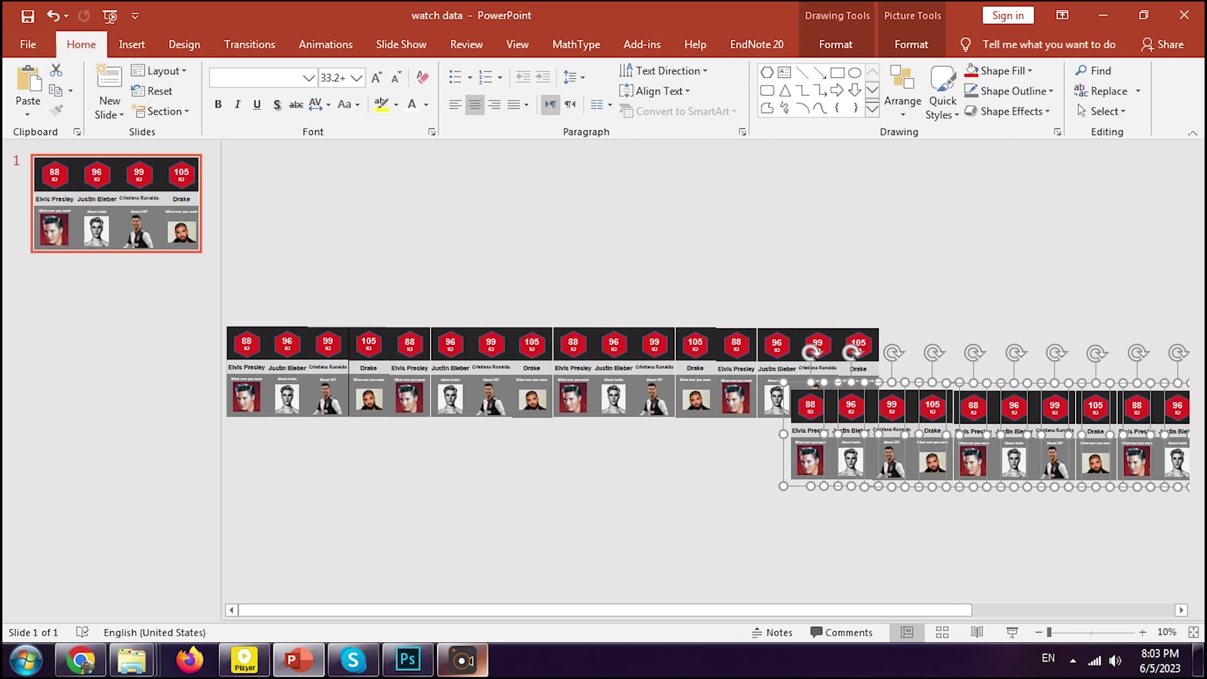
{"action": "left_click_drag", "start_coordinate": [930, 463], "coordinate": [1018, 400]}
{"action": "key", "text": "Escape"}
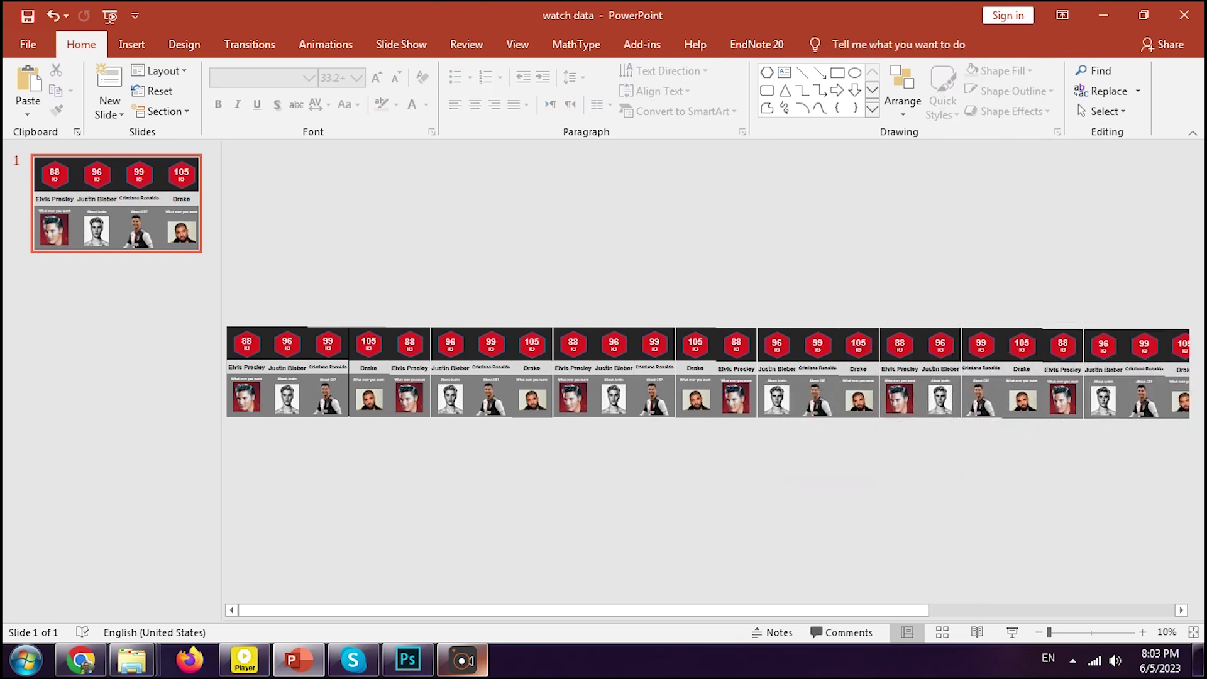
Add the Peek In entrance animation to the first four cards and set its direction to From Left
{"action": "scroll", "coordinate": [708, 373], "scroll_direction": "up", "scroll_amount": 2}
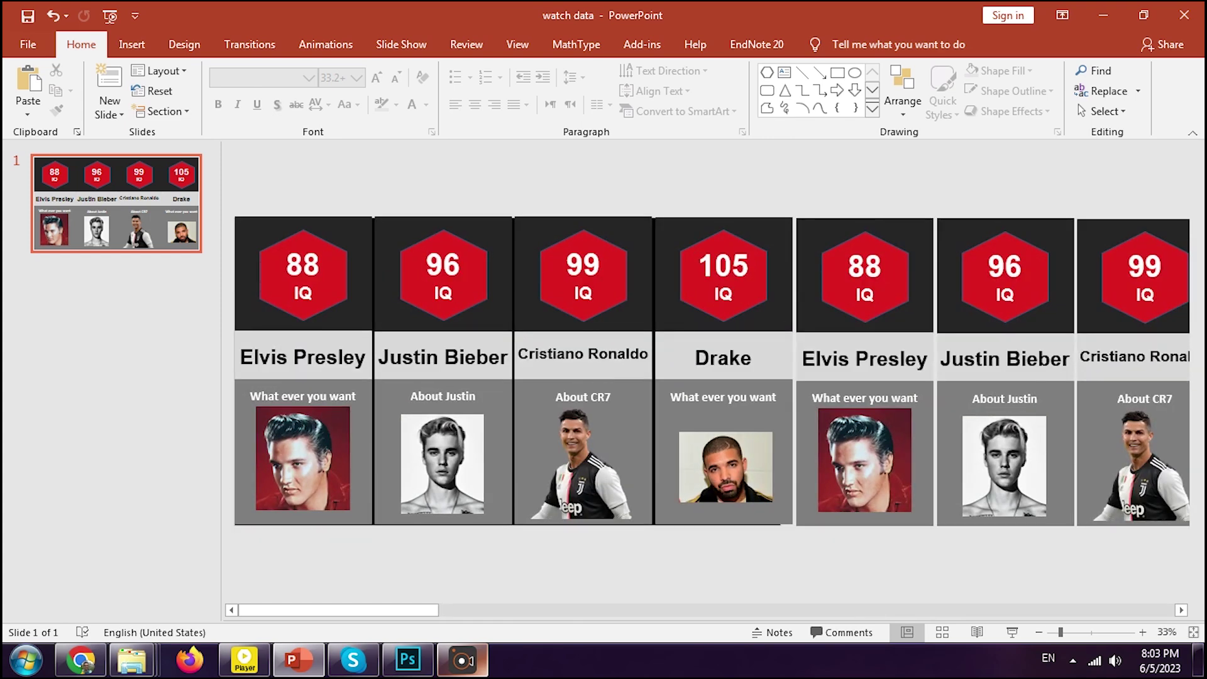
{"action": "left_click_drag", "start_coordinate": [224, 196], "coordinate": [798, 566]}
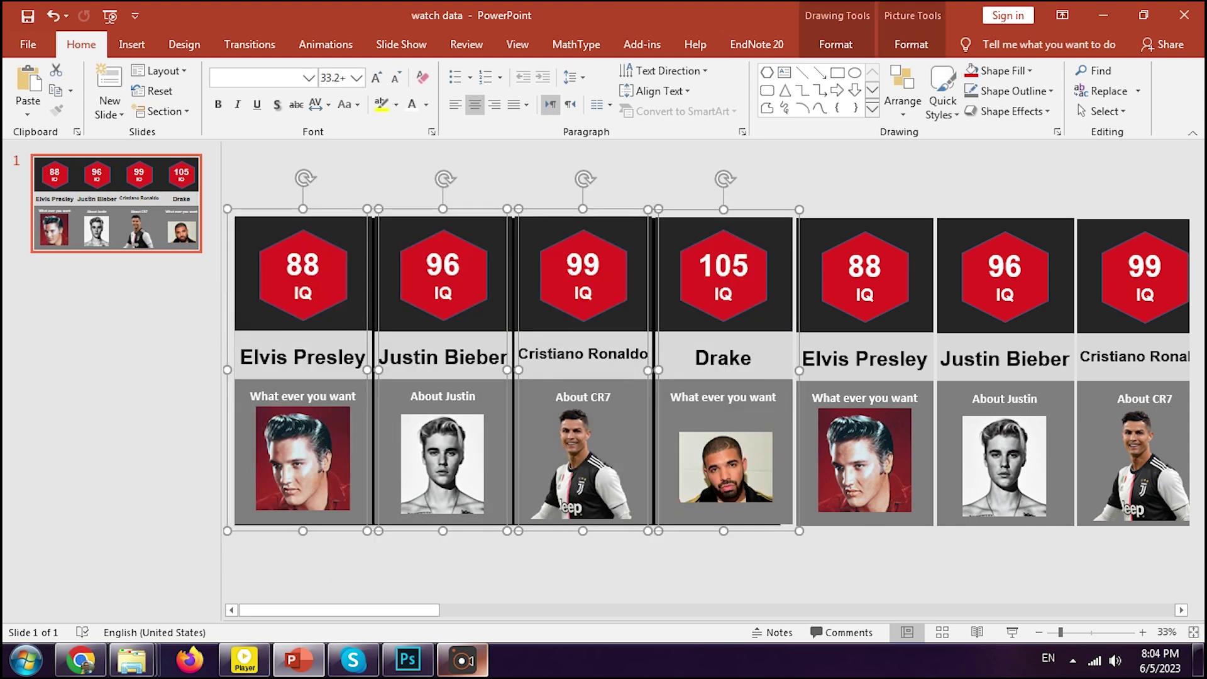
{"action": "left_click", "coordinate": [326, 44]}
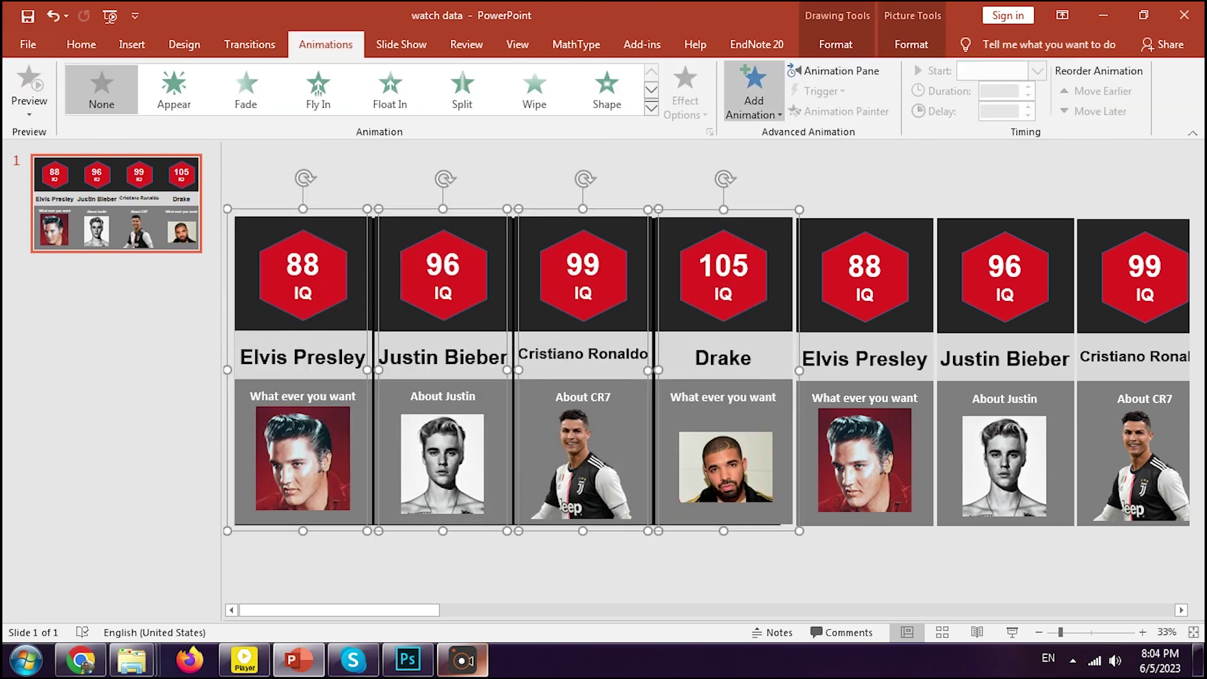
{"action": "left_click", "coordinate": [754, 100]}
{"action": "left_click", "coordinate": [753, 94]}
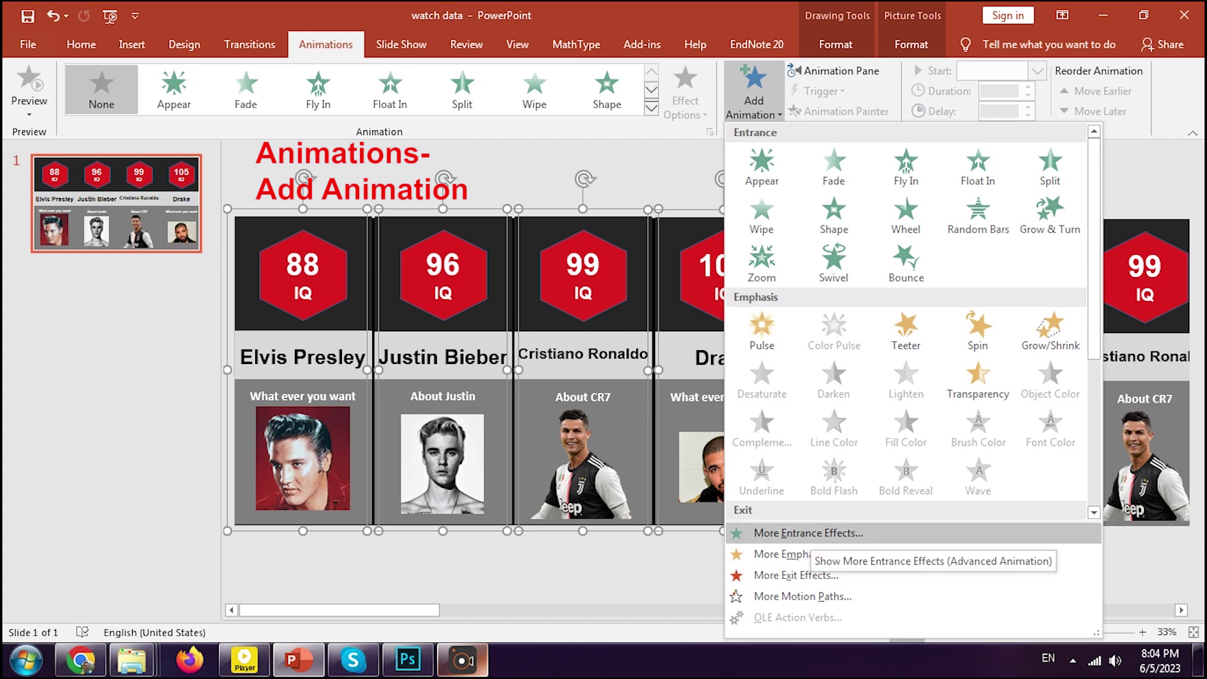
{"action": "left_click", "coordinate": [807, 532]}
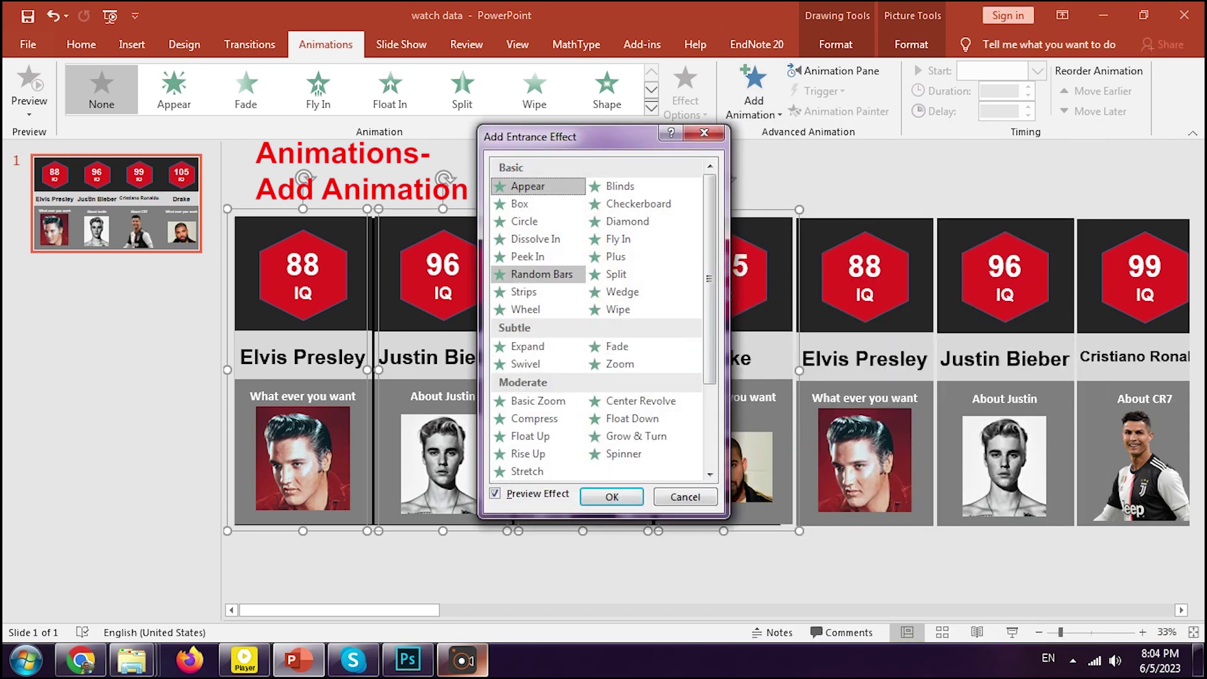
{"action": "left_click", "coordinate": [528, 257]}
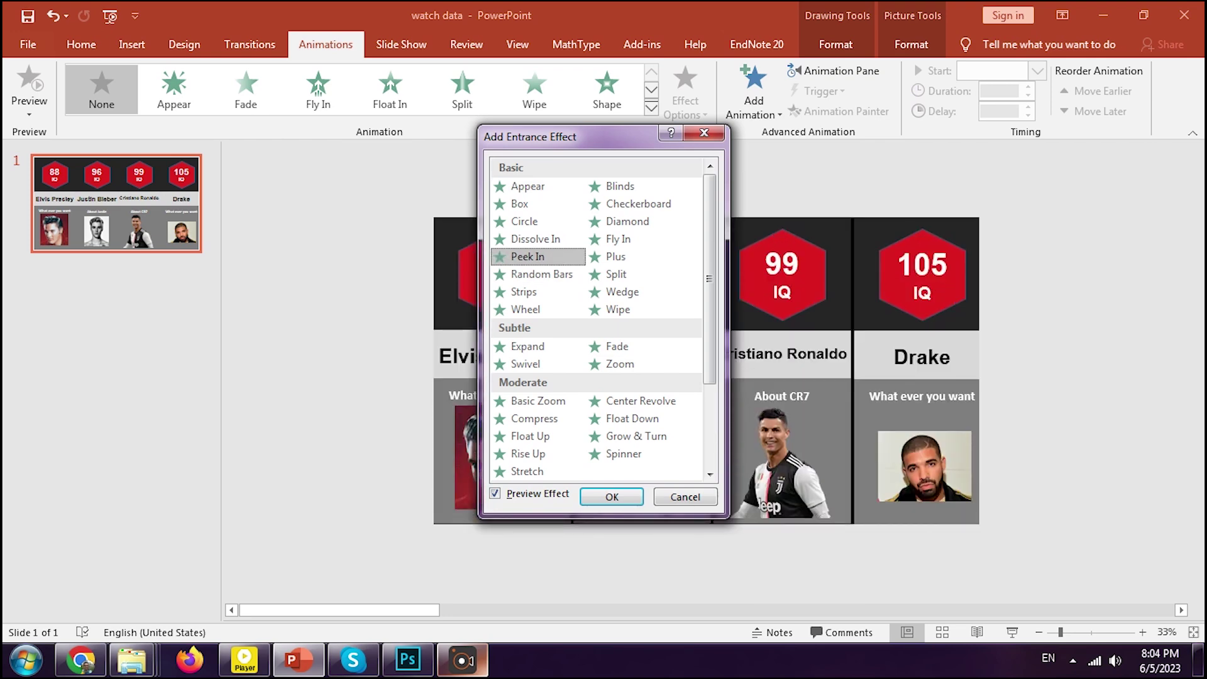
{"action": "left_click", "coordinate": [612, 496]}
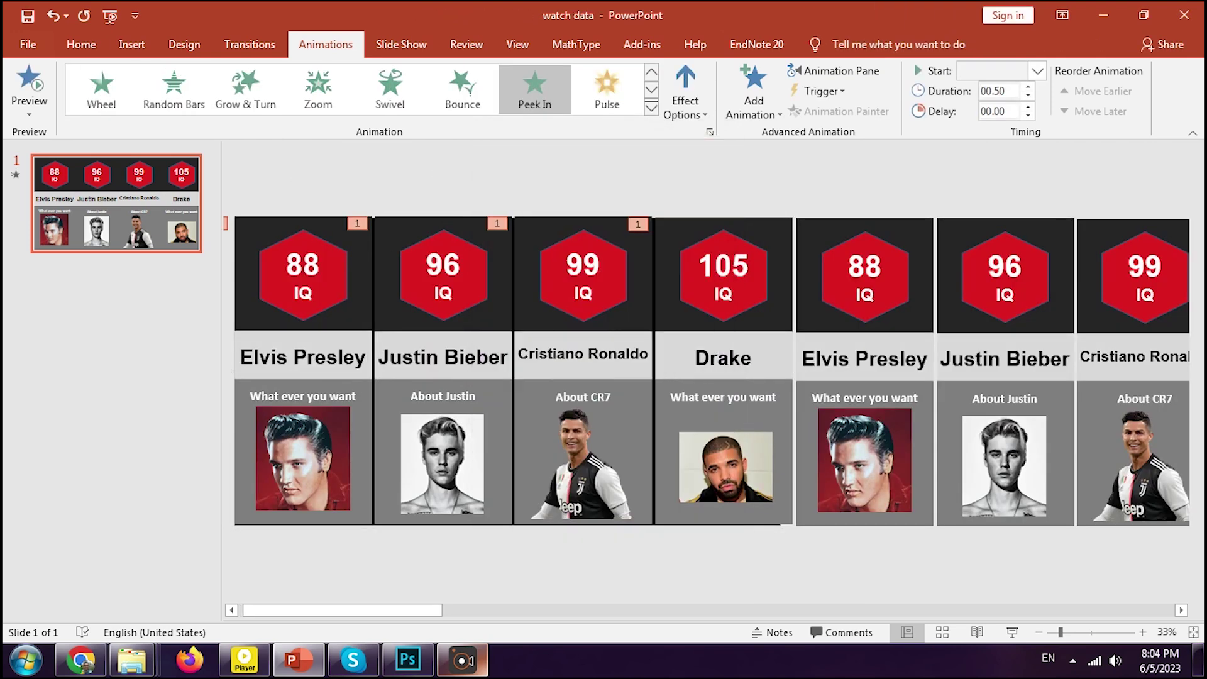
{"action": "left_click", "coordinate": [685, 95]}
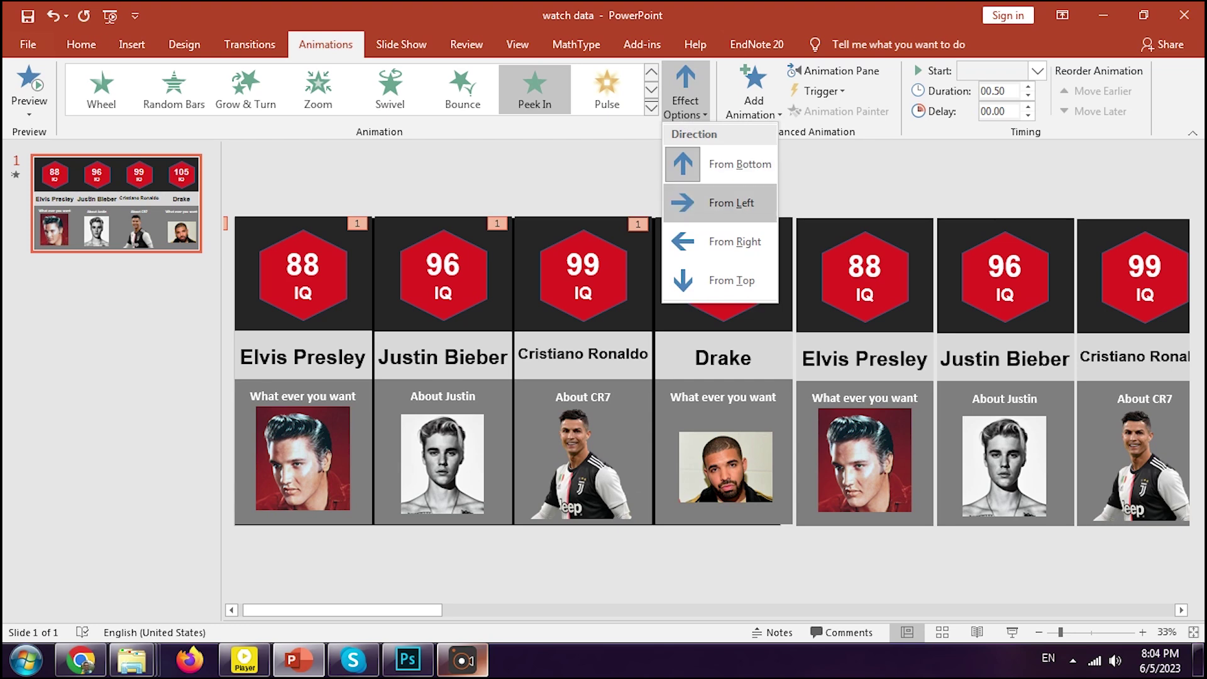
{"action": "left_click", "coordinate": [730, 202]}
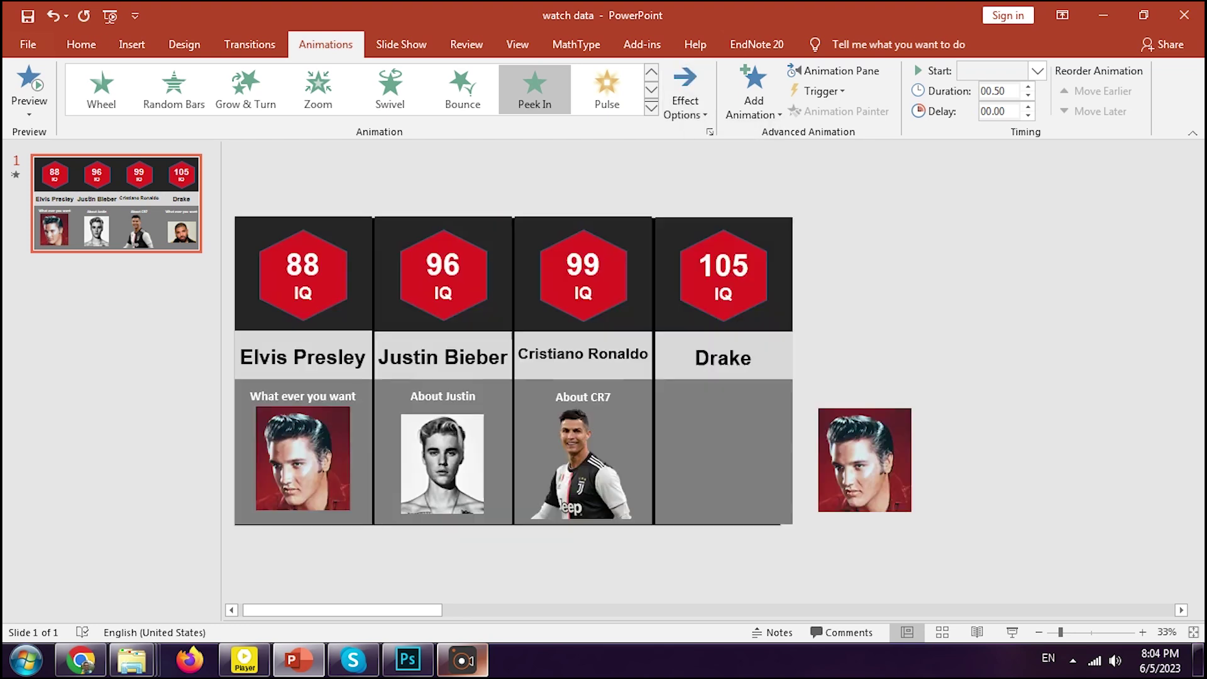
Show the Animation Pane and set the first card's Peek In animation to start With Previous
{"action": "left_click", "coordinate": [834, 70]}
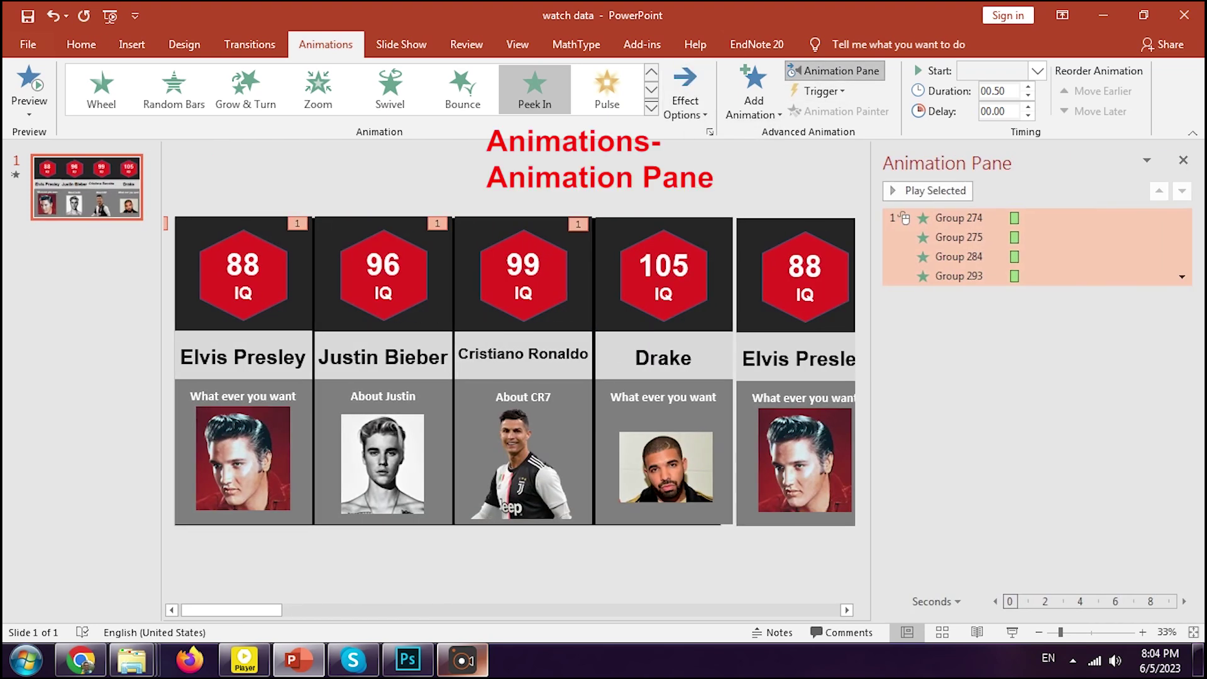
{"action": "left_click", "coordinate": [945, 218]}
{"action": "left_click", "coordinate": [1181, 218]}
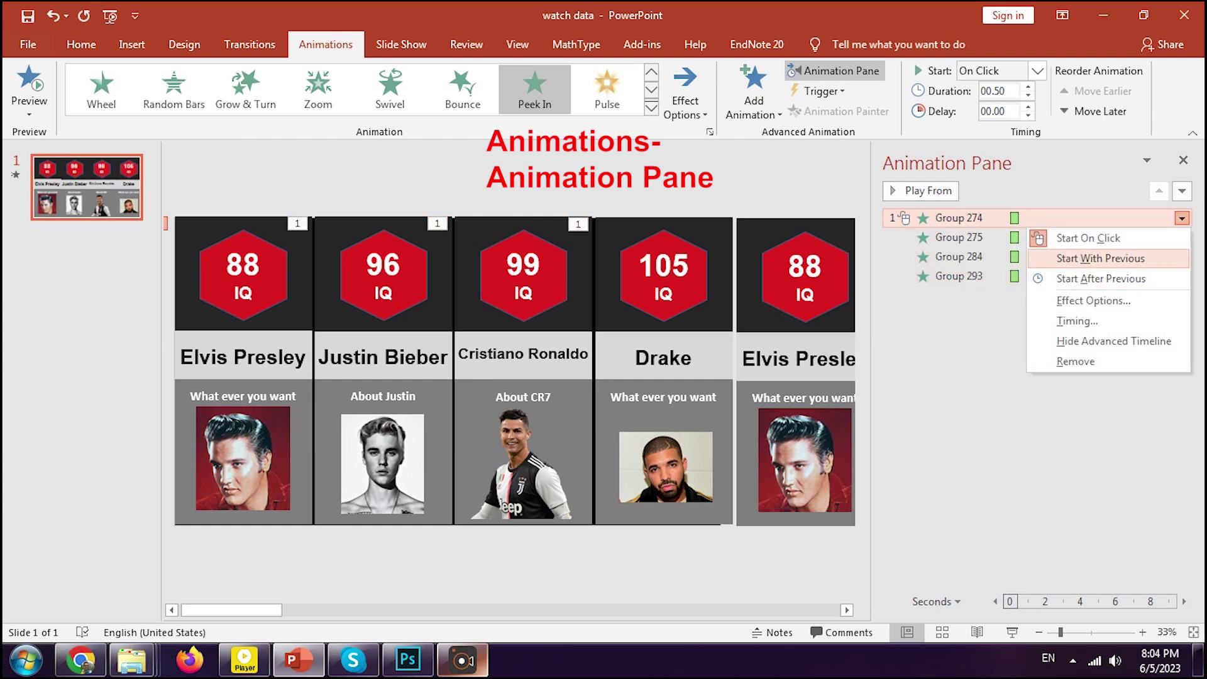
{"action": "left_click", "coordinate": [1100, 259]}
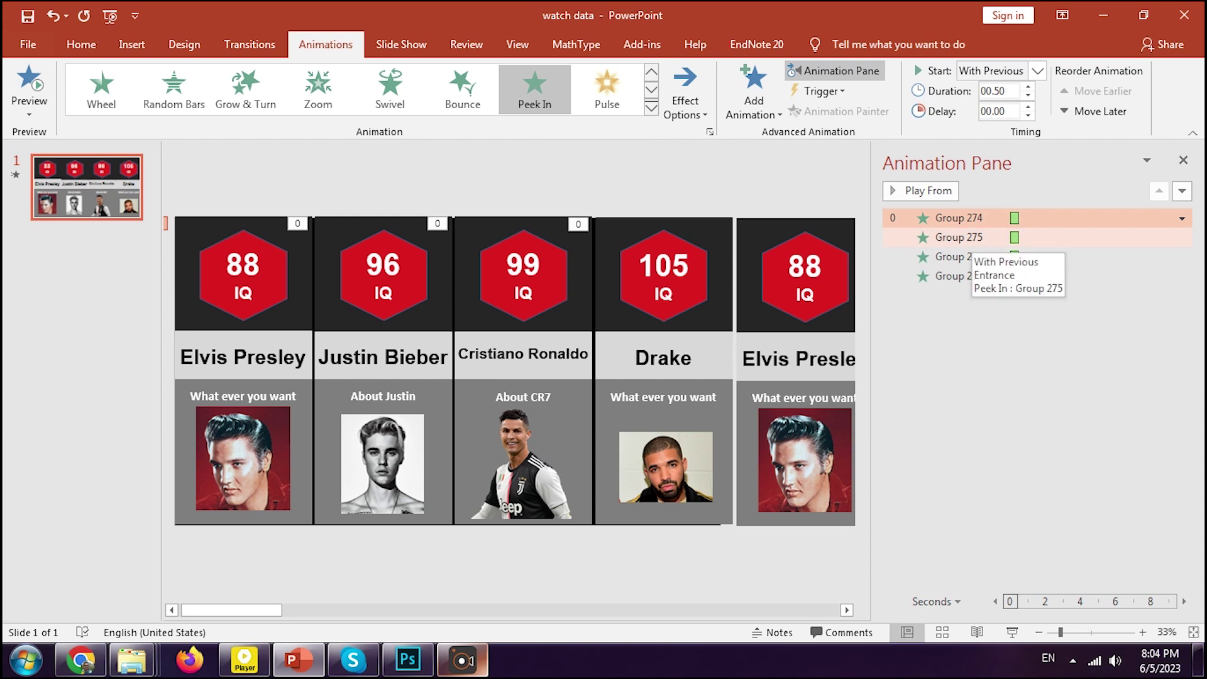
Set the Peek In animations of the second, third and fourth cards to start After Previous
{"action": "left_click", "coordinate": [1181, 237]}
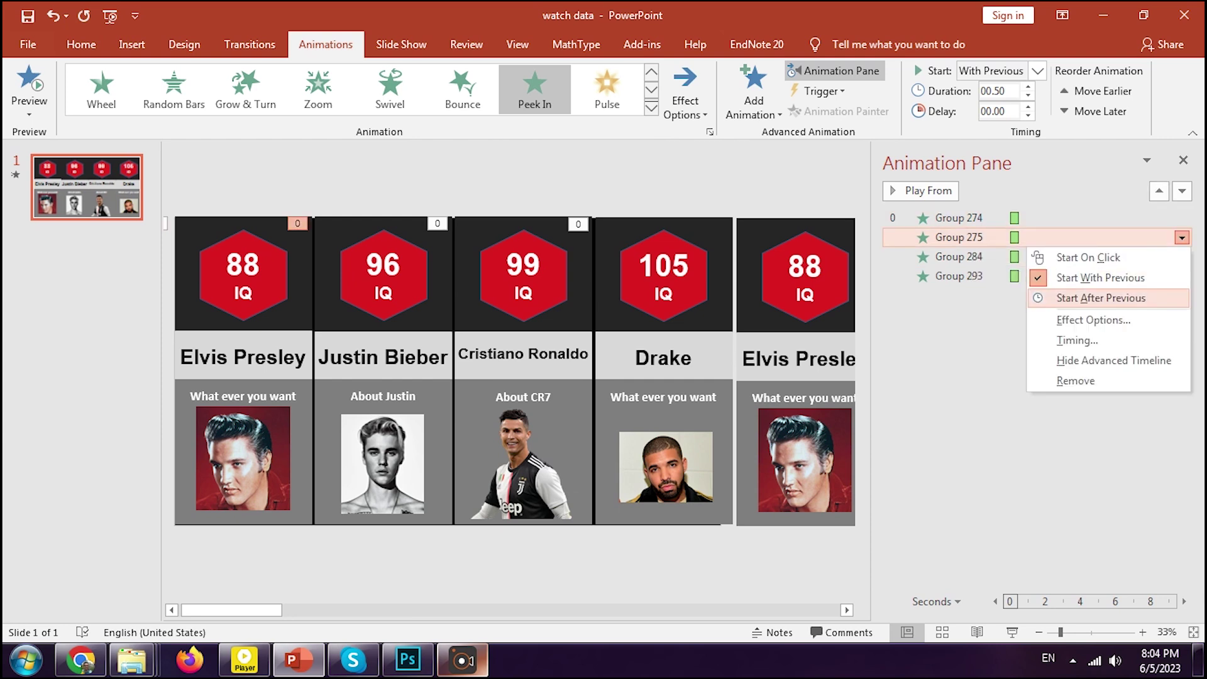
{"action": "left_click", "coordinate": [1100, 298]}
{"action": "left_click", "coordinate": [1181, 256]}
{"action": "left_click", "coordinate": [1100, 318]}
{"action": "left_click", "coordinate": [1181, 276]}
{"action": "left_click", "coordinate": [1099, 336]}
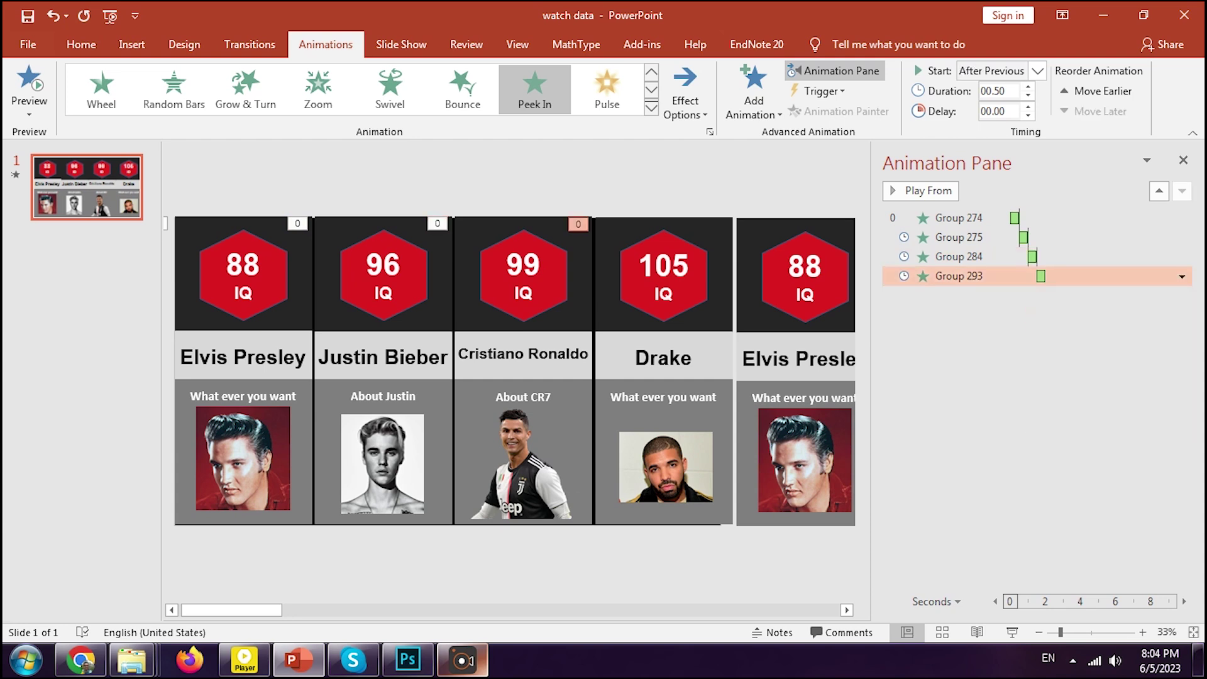
Set the duration of all four Peek In animations to 1 second and close the Animation Pane
{"action": "left_click", "coordinate": [1068, 218]}
{"action": "left_click", "coordinate": [1068, 276], "text": "shift"}
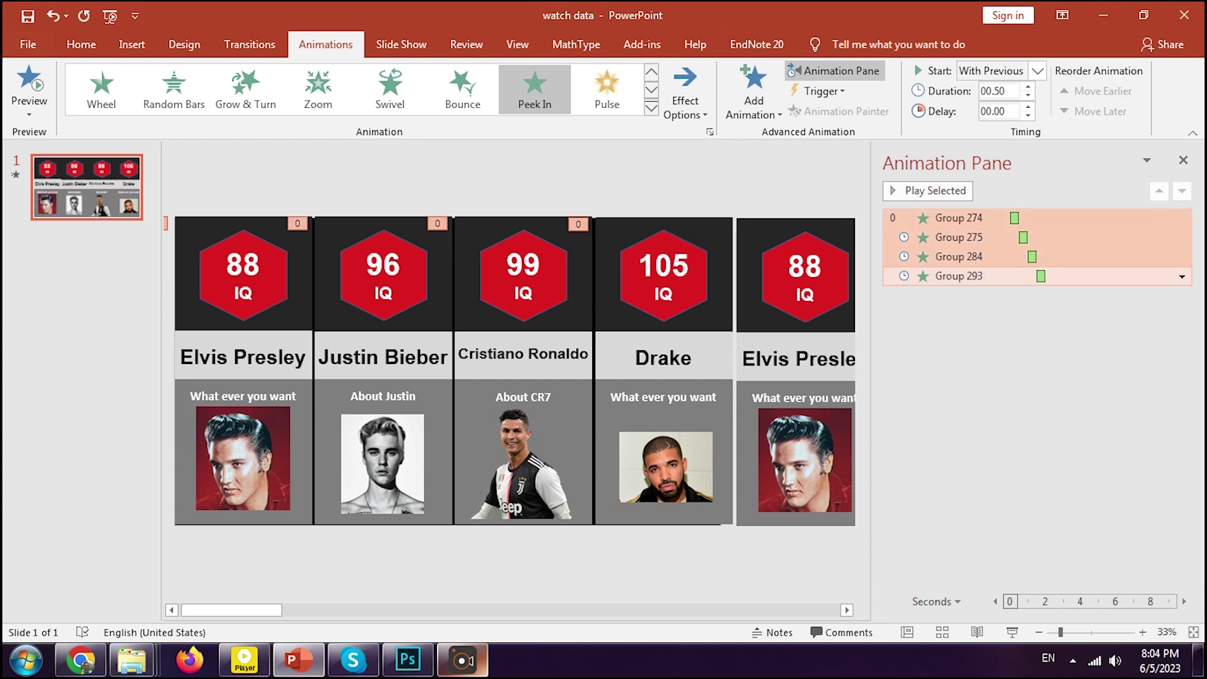
{"action": "left_click", "coordinate": [1181, 276]}
{"action": "left_click", "coordinate": [1100, 359]}
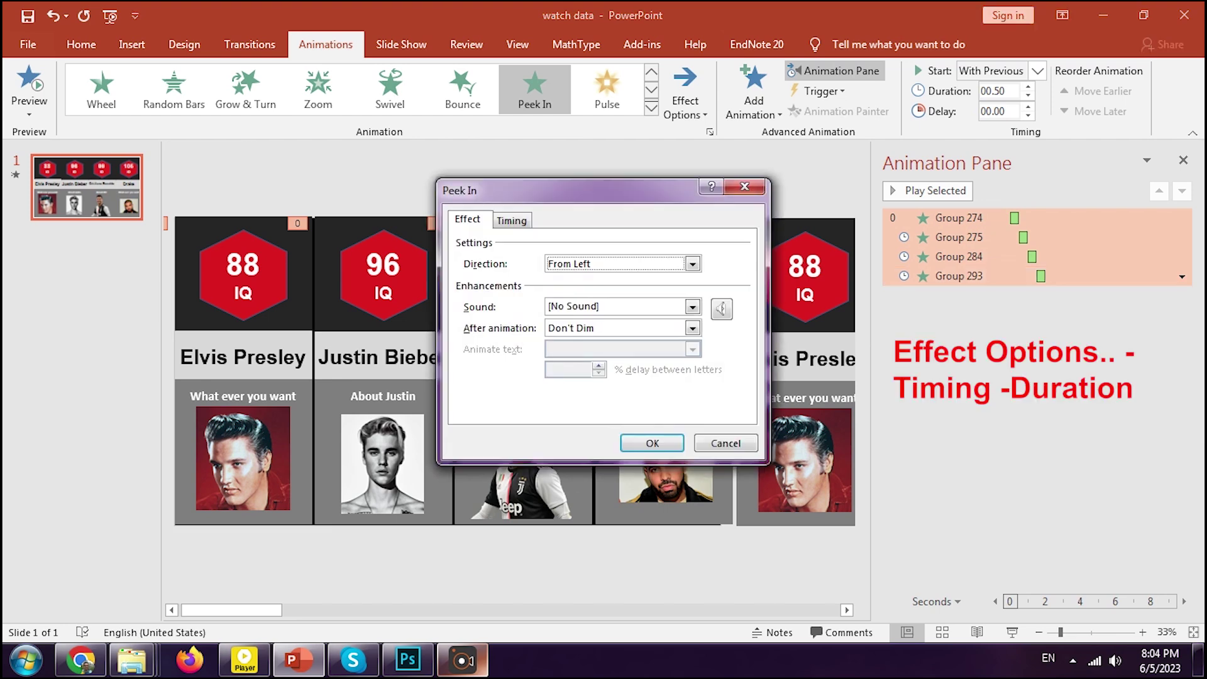
{"action": "left_click", "coordinate": [511, 221]}
{"action": "key", "text": "Tab"}
{"action": "key", "text": "Tab"}
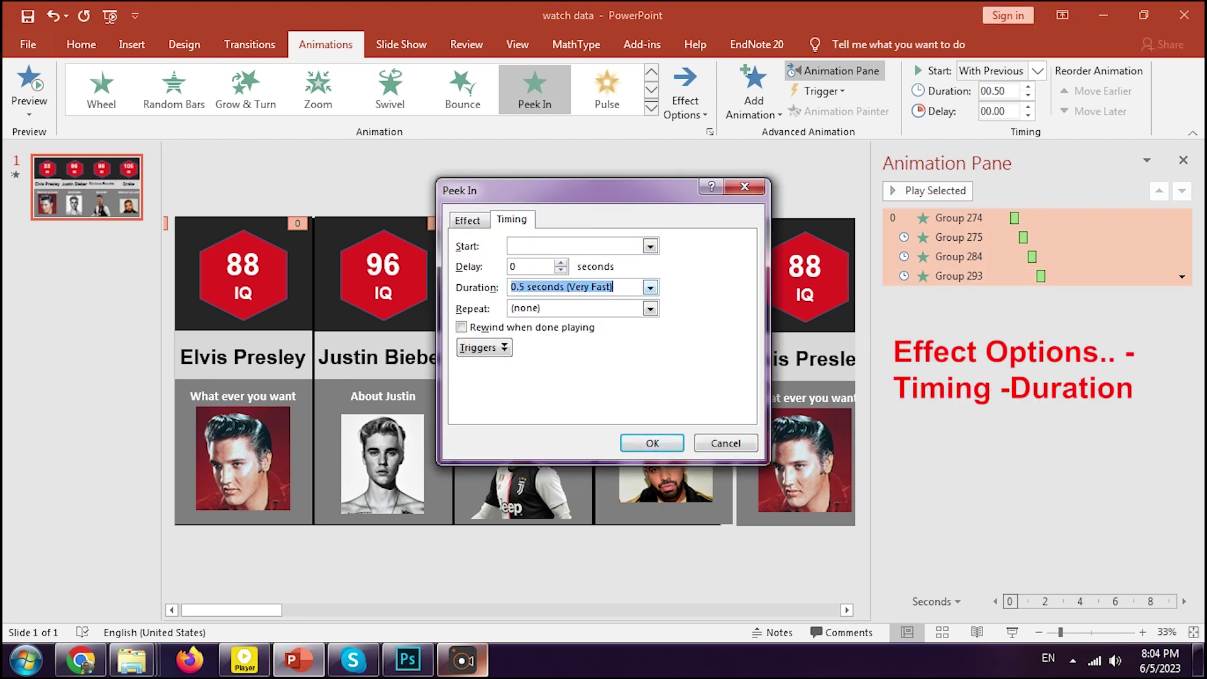
{"action": "key", "text": "alt+Down"}
{"action": "key", "text": "Up"}
{"action": "key", "text": "Return"}
{"action": "key", "text": "Return"}
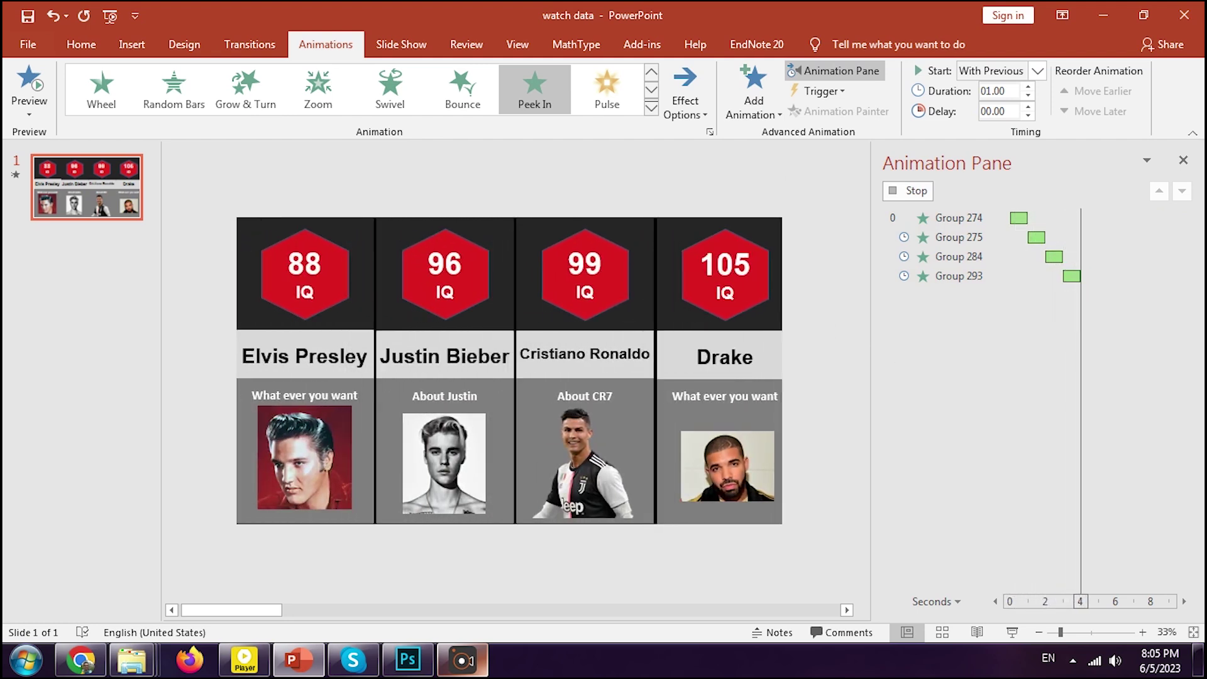
{"action": "left_click", "coordinate": [1182, 161]}
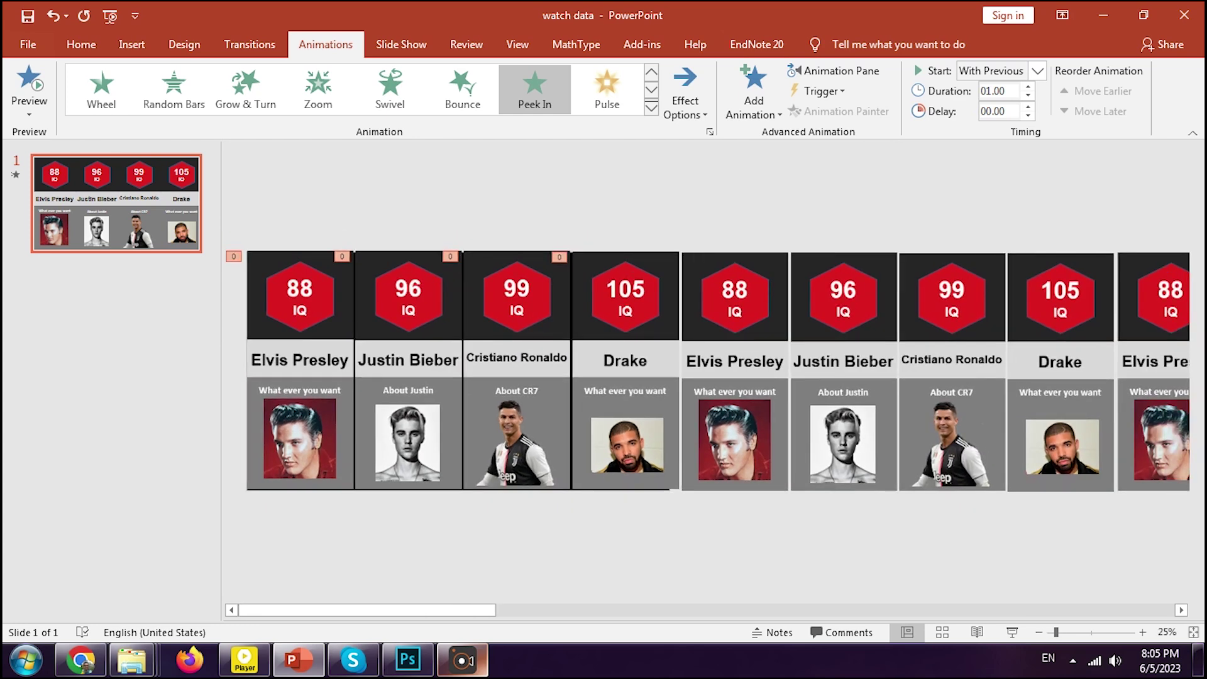
Group all the cards after the first four into a single object
{"action": "key", "text": "ctrl+a"}
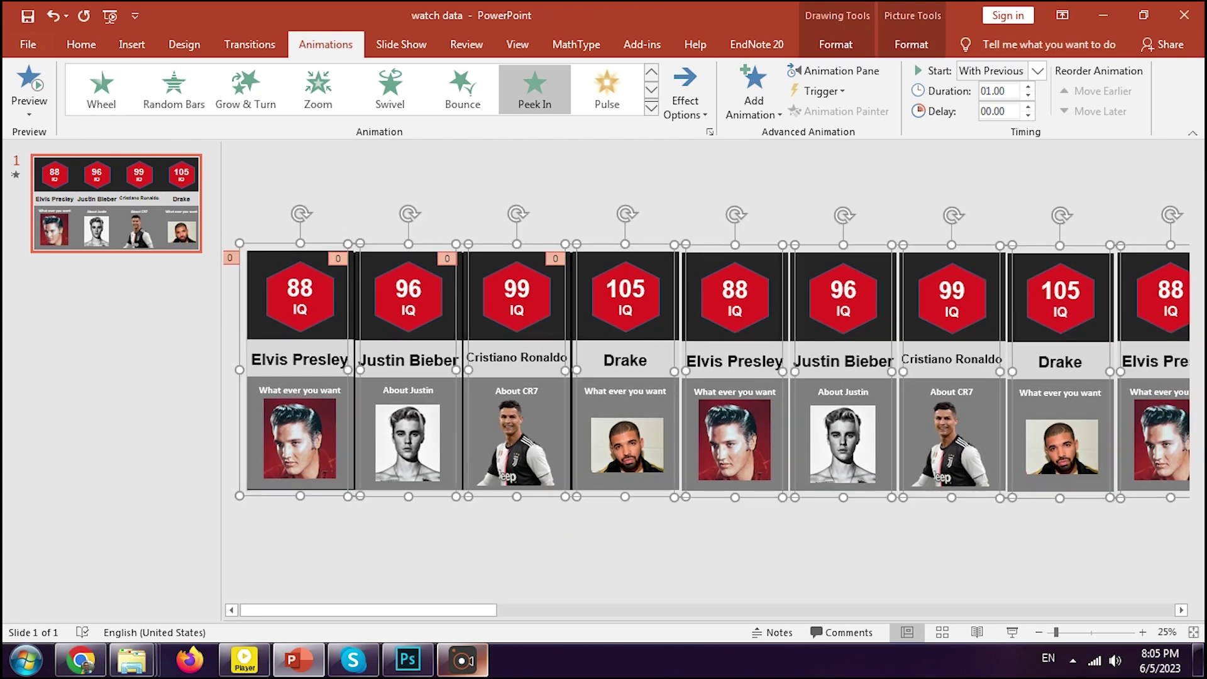
{"action": "left_click_drag", "start_coordinate": [673, 208], "coordinate": [222, 539]}
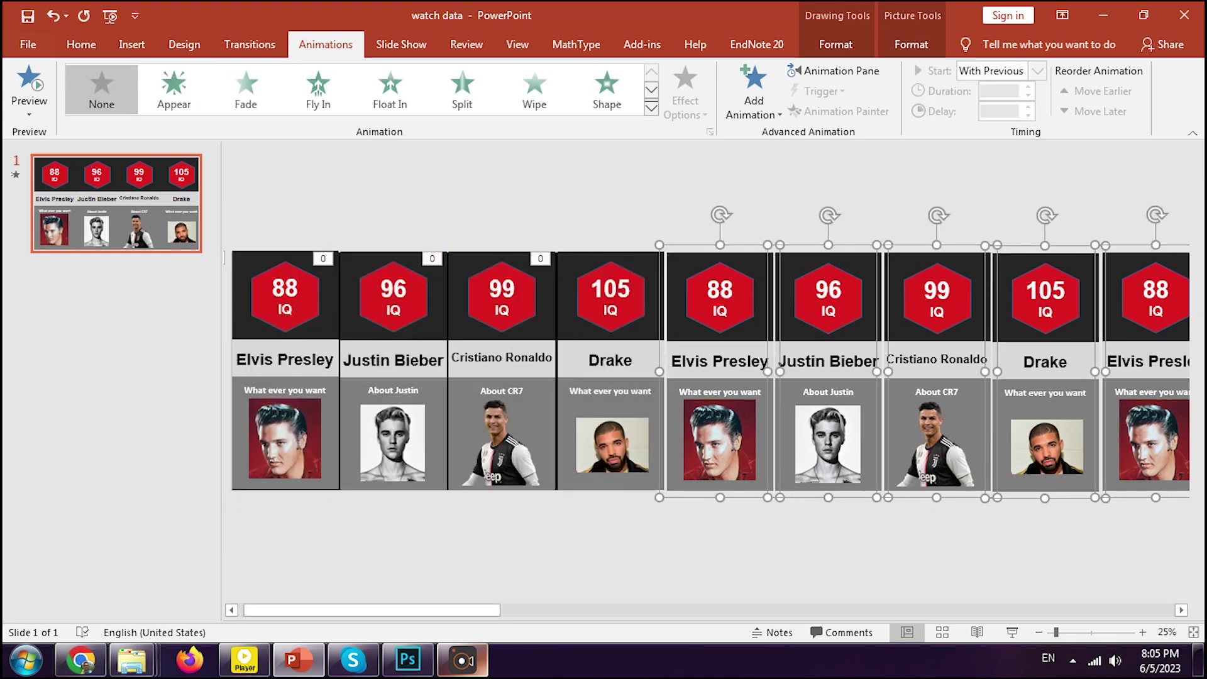
{"action": "right_click", "coordinate": [696, 252]}
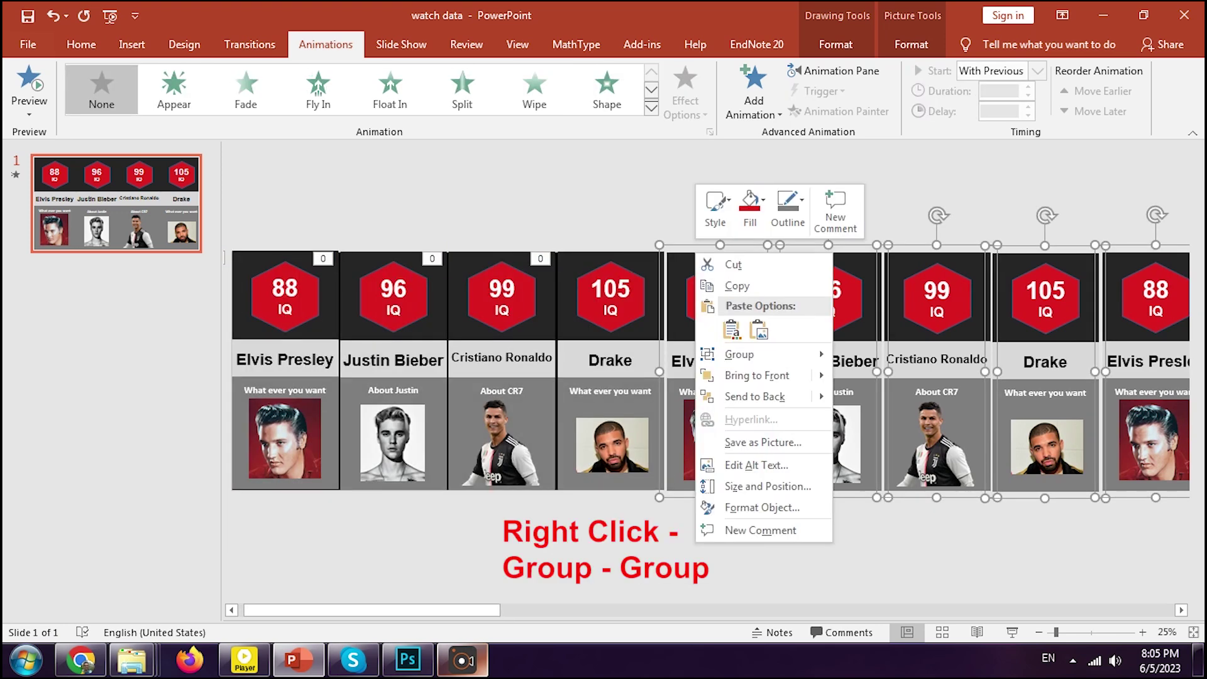
{"action": "mouse_move", "coordinate": [754, 354]}
{"action": "left_click", "coordinate": [876, 355]}
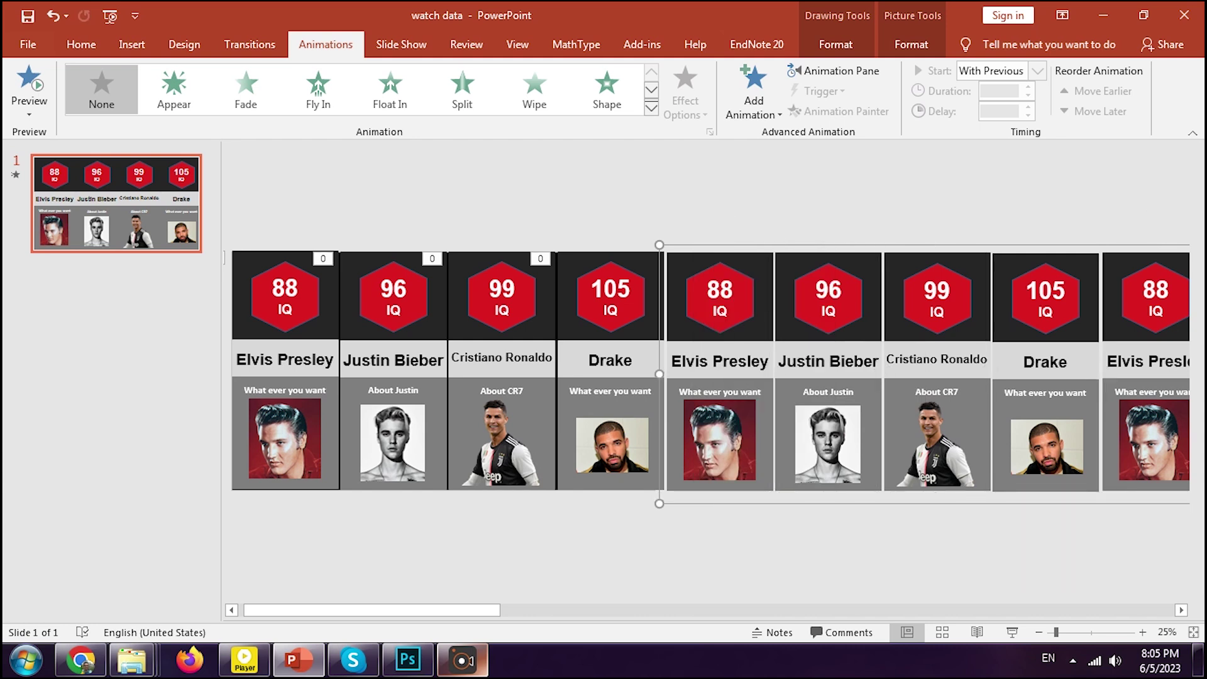
Add a Lines motion path to the first four cards and the grouped cards, with its direction set to Left
{"action": "key", "text": "ctrl+a"}
{"action": "left_click", "coordinate": [753, 94]}
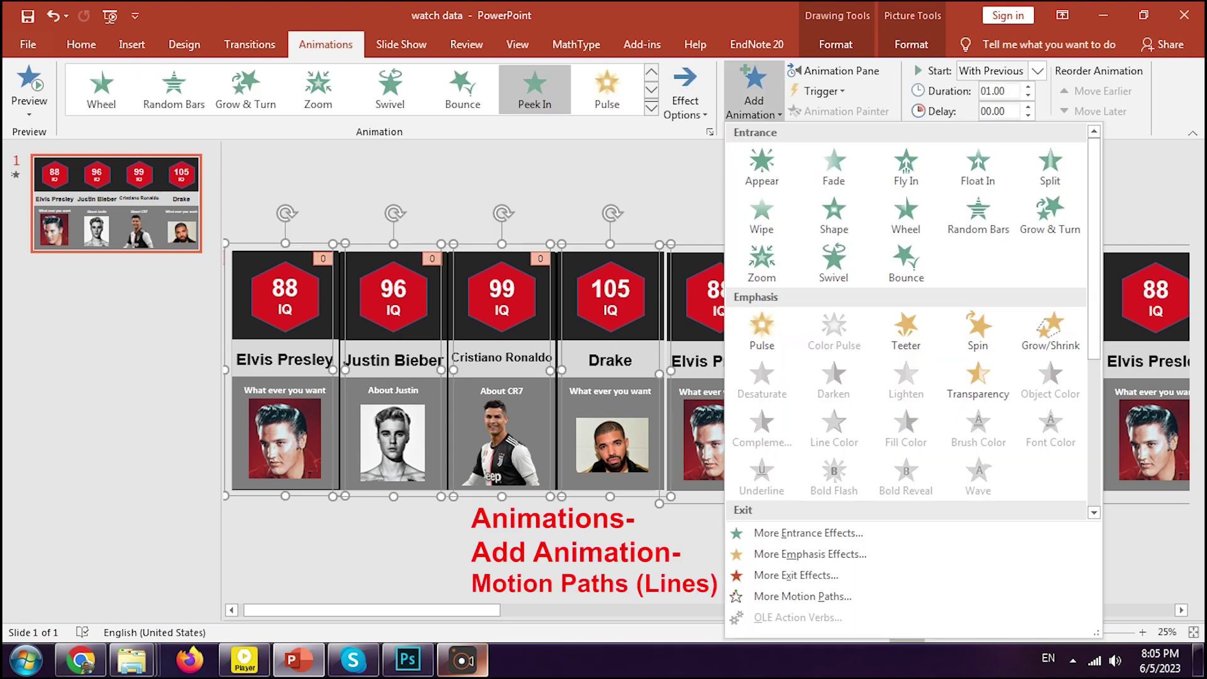
{"action": "scroll", "coordinate": [905, 326], "scroll_direction": "down", "scroll_amount": 5}
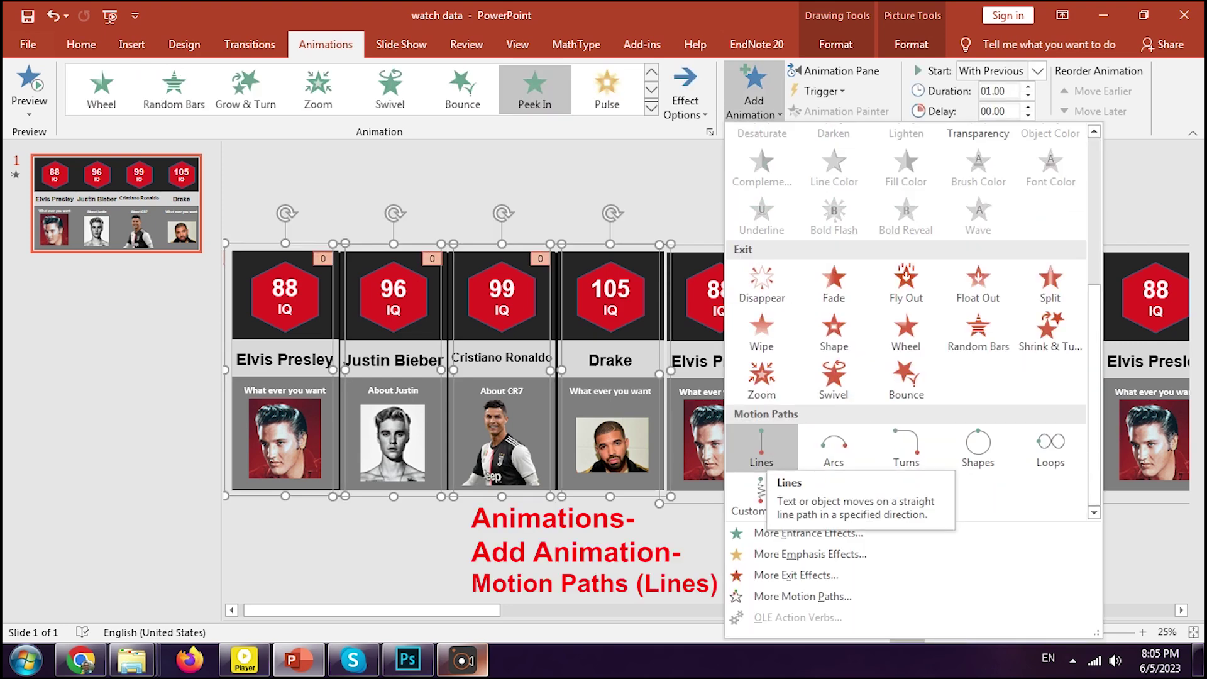
{"action": "left_click", "coordinate": [775, 459]}
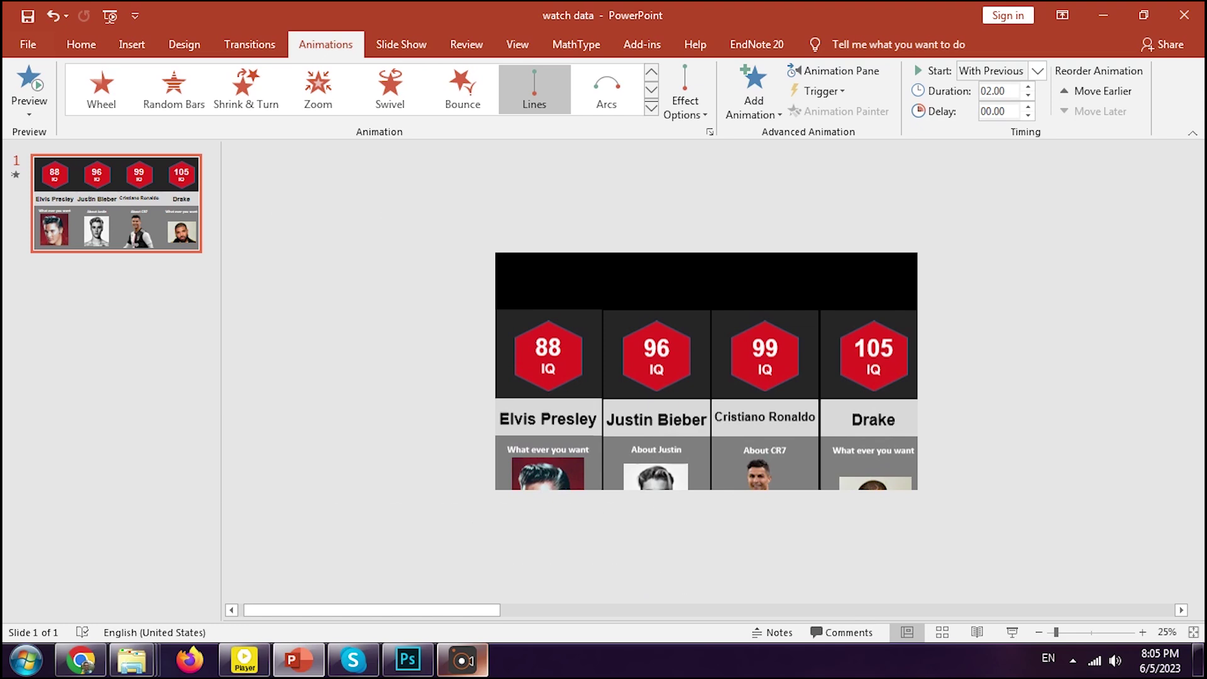
{"action": "left_click", "coordinate": [684, 102]}
{"action": "left_click", "coordinate": [717, 203]}
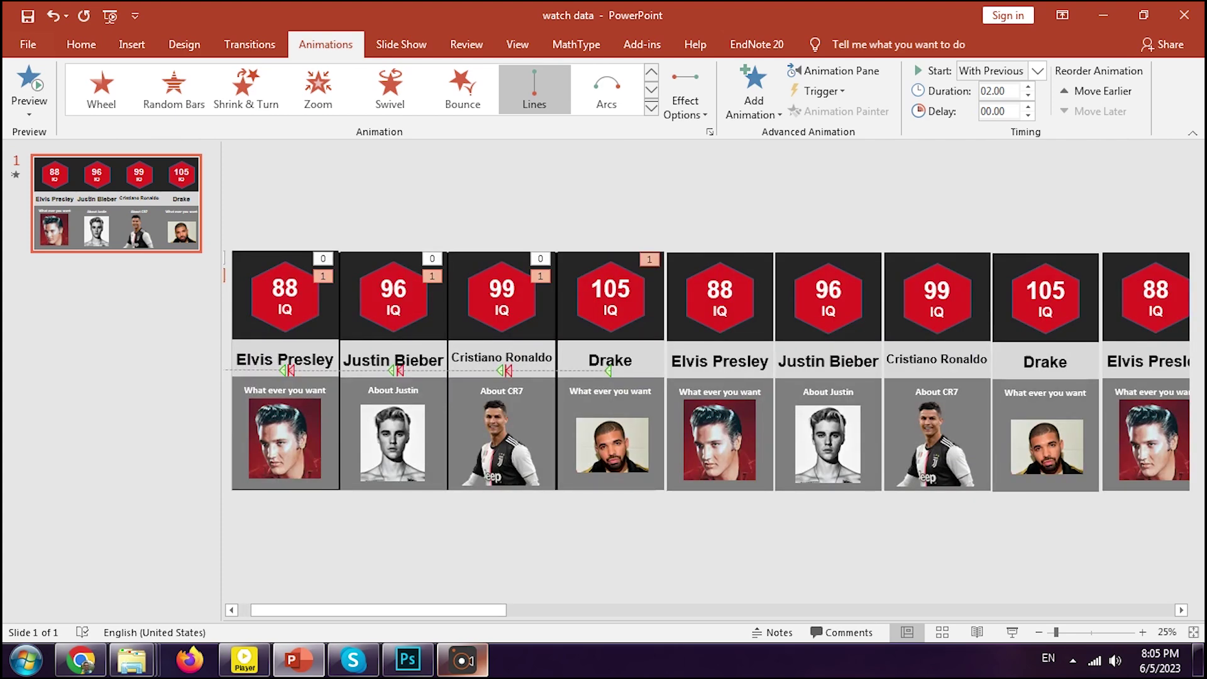
Show the Animation Pane and set the first card's motion path to start After Previous
{"action": "left_click", "coordinate": [836, 70]}
{"action": "left_click", "coordinate": [1181, 314]}
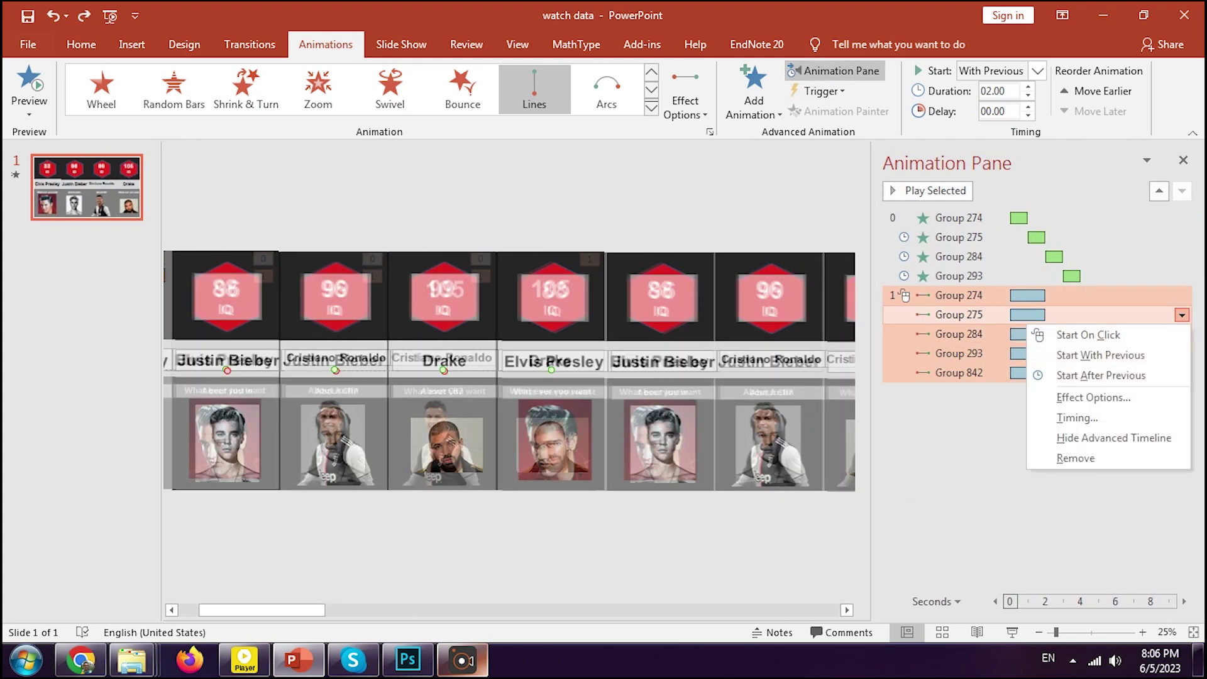
{"action": "left_click", "coordinate": [1093, 397]}
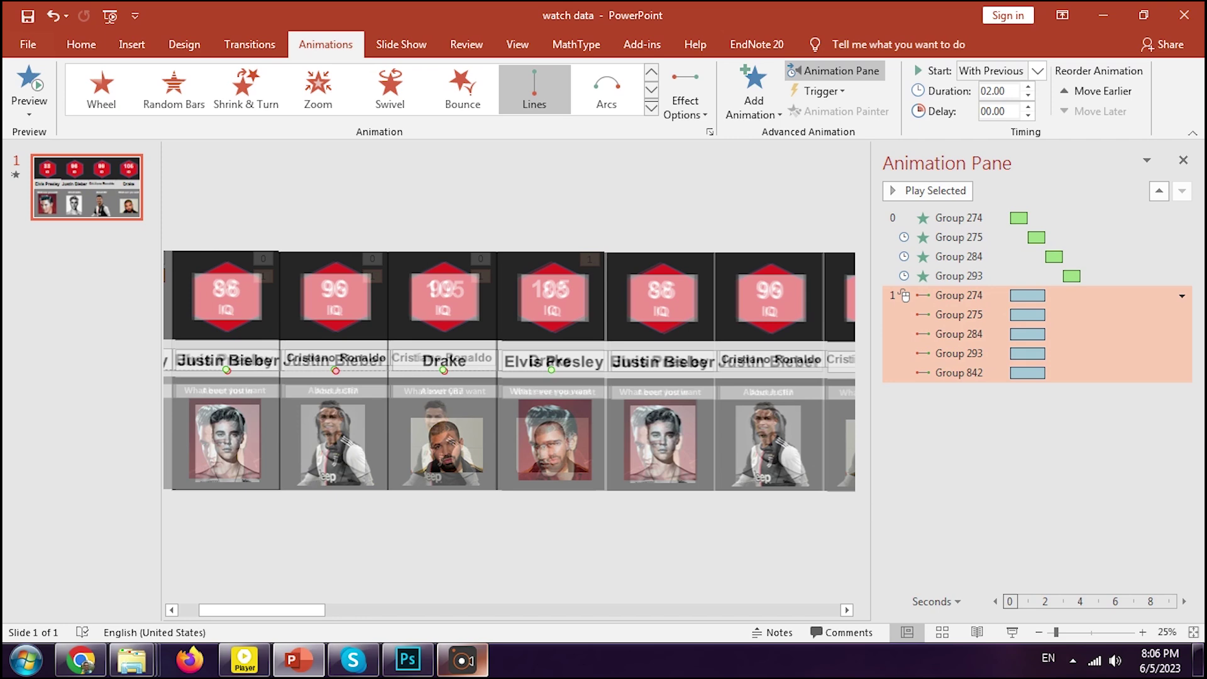
{"action": "left_click", "coordinate": [980, 294]}
{"action": "left_click", "coordinate": [1181, 295]}
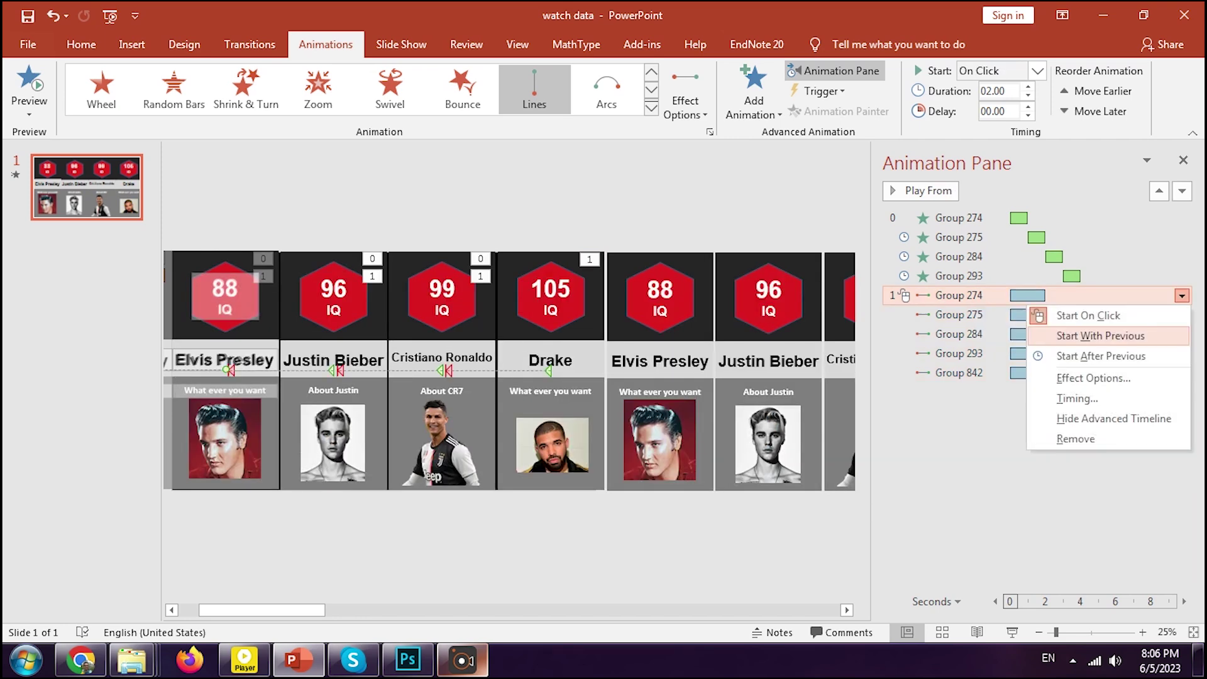
{"action": "left_click", "coordinate": [1093, 379]}
{"action": "left_click", "coordinate": [725, 471]}
{"action": "left_click", "coordinate": [1182, 295]}
{"action": "left_click", "coordinate": [1099, 356]}
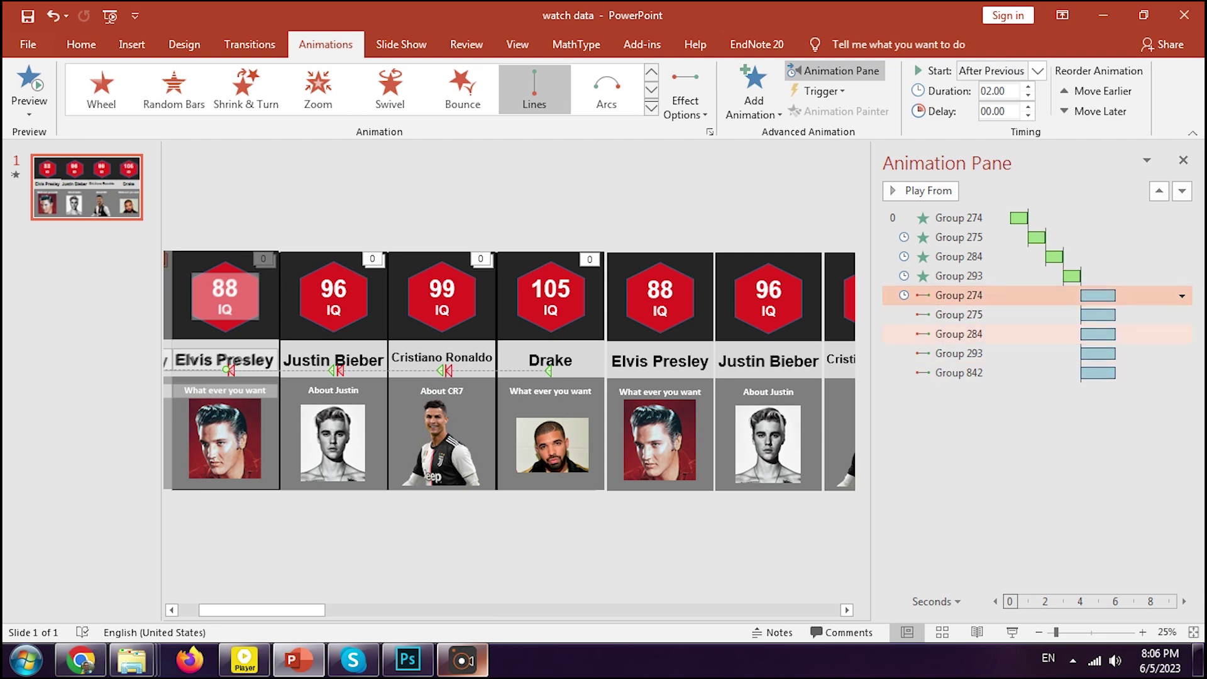
Set the smooth start and smooth end of all five motion paths to 0 sec
{"action": "left_click", "coordinate": [1018, 372], "text": "shift"}
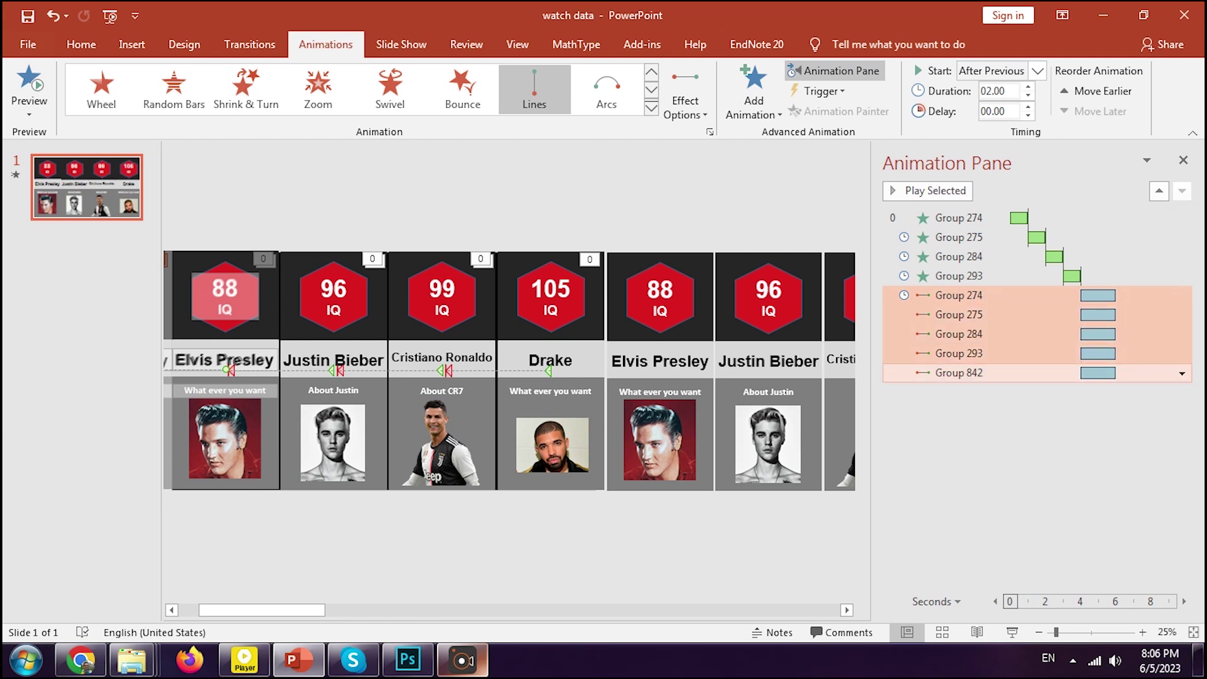
{"action": "left_click", "coordinate": [1182, 334]}
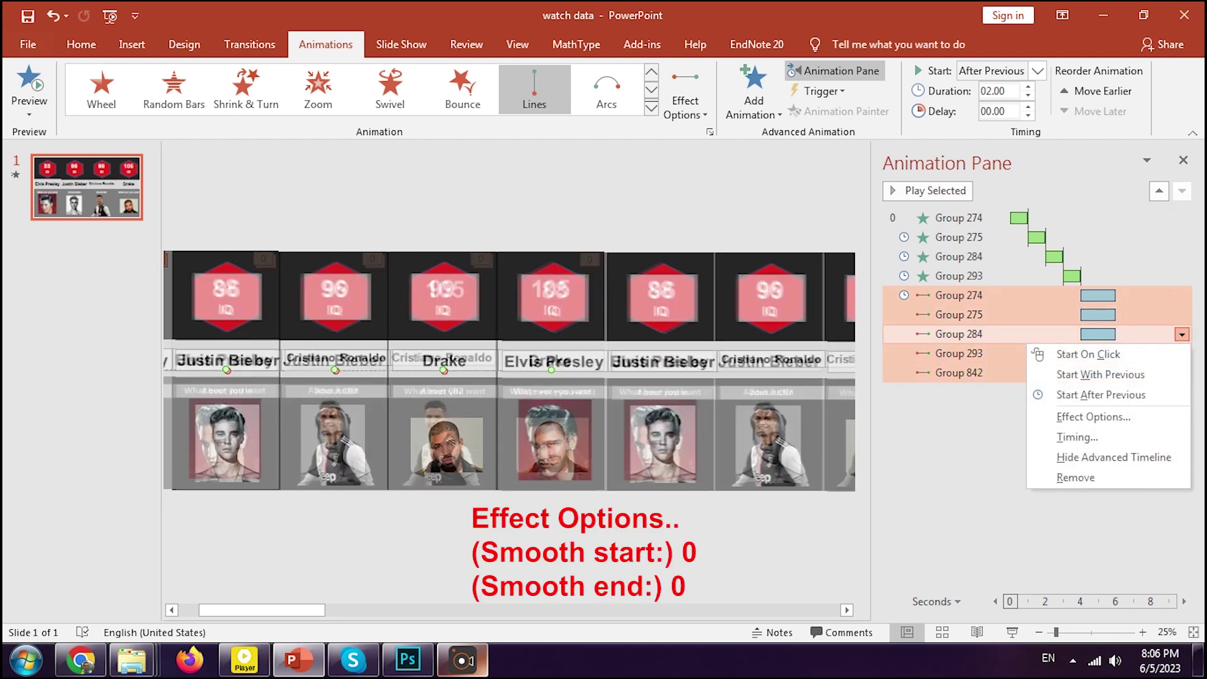
{"action": "left_click", "coordinate": [1093, 416]}
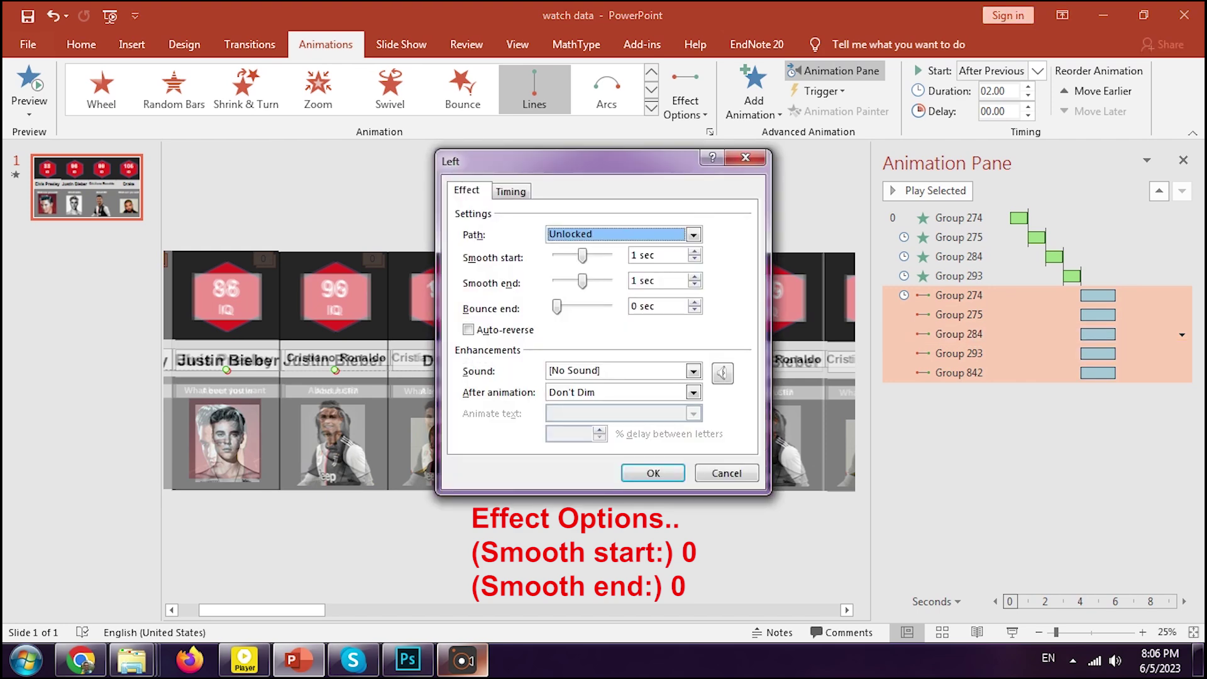
{"action": "left_click_drag", "start_coordinate": [582, 255], "coordinate": [556, 281]}
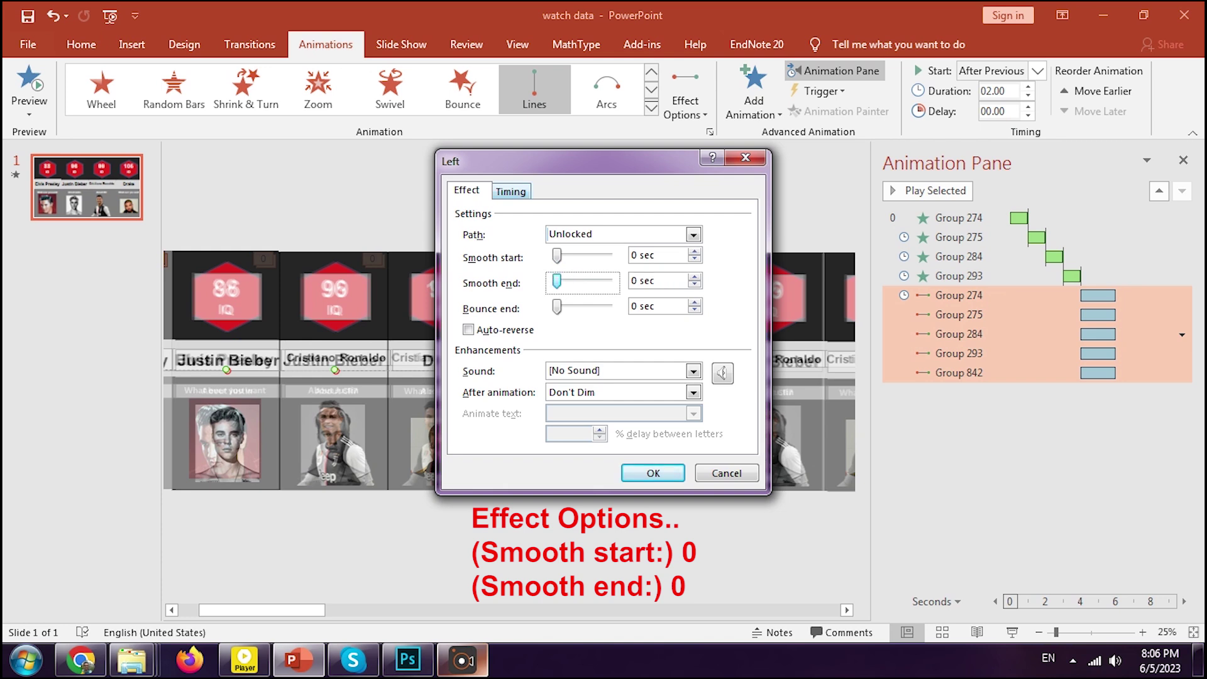
Set the duration of all five motion paths to 120 seconds and apply the effect settings
{"action": "left_click", "coordinate": [511, 191]}
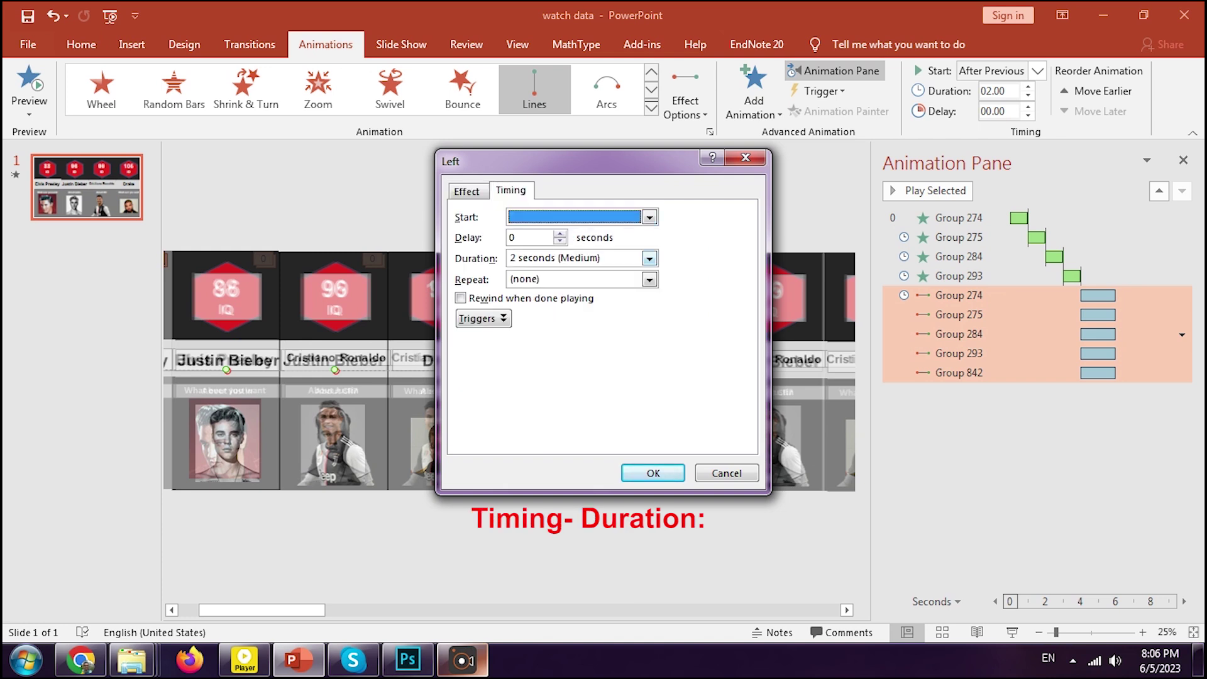
{"action": "left_click", "coordinate": [650, 258]}
{"action": "left_click", "coordinate": [510, 258]}
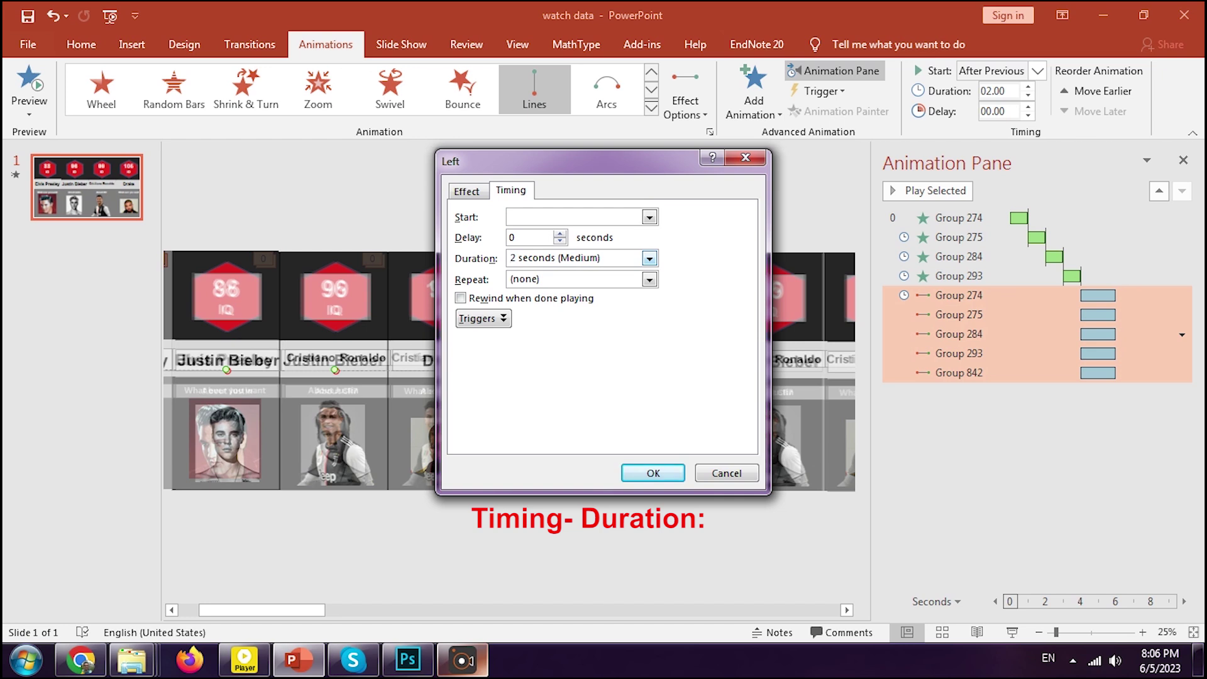
{"action": "key", "text": "Delete"}
{"action": "type", "text": "120"}
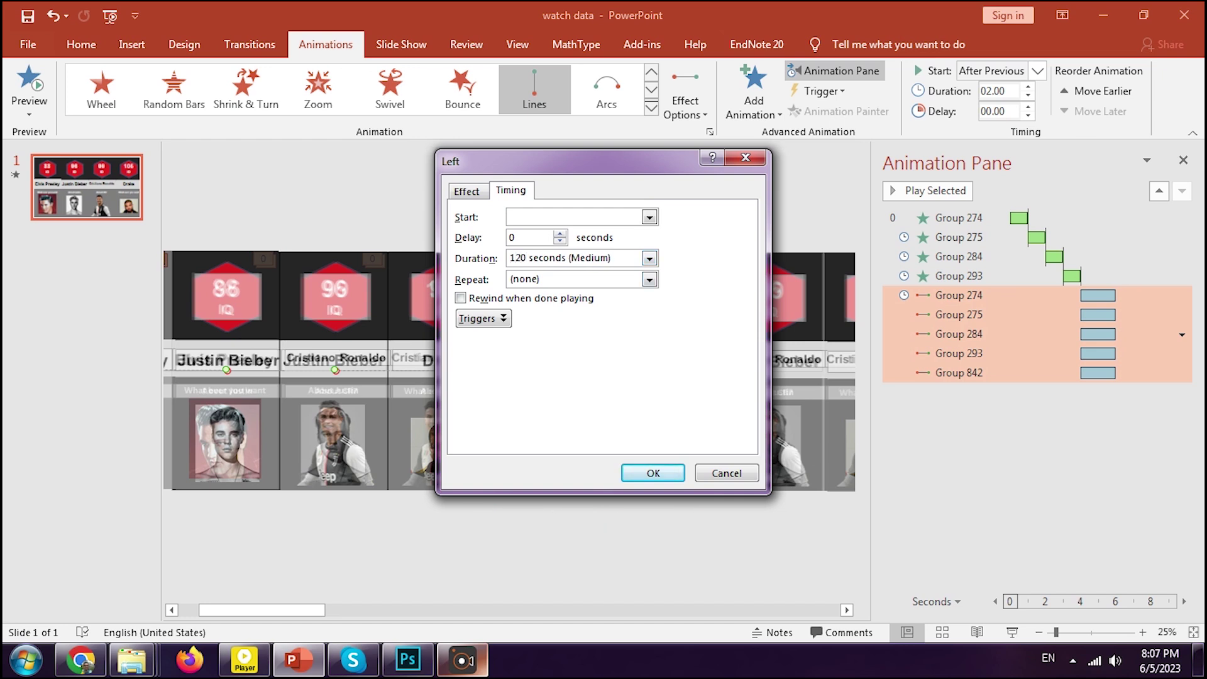
{"action": "key", "text": "Return"}
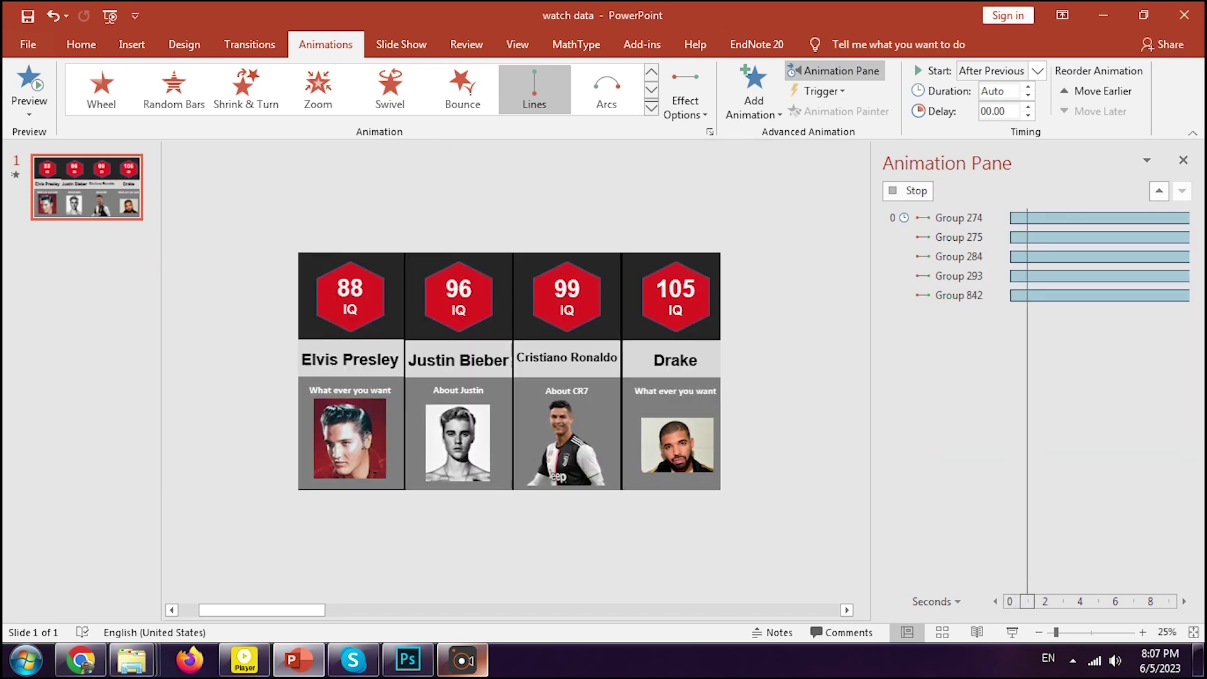
Extend the grouped cards' motion path by moving its end point far to the left, level with the card row
{"action": "left_click", "coordinate": [1182, 160]}
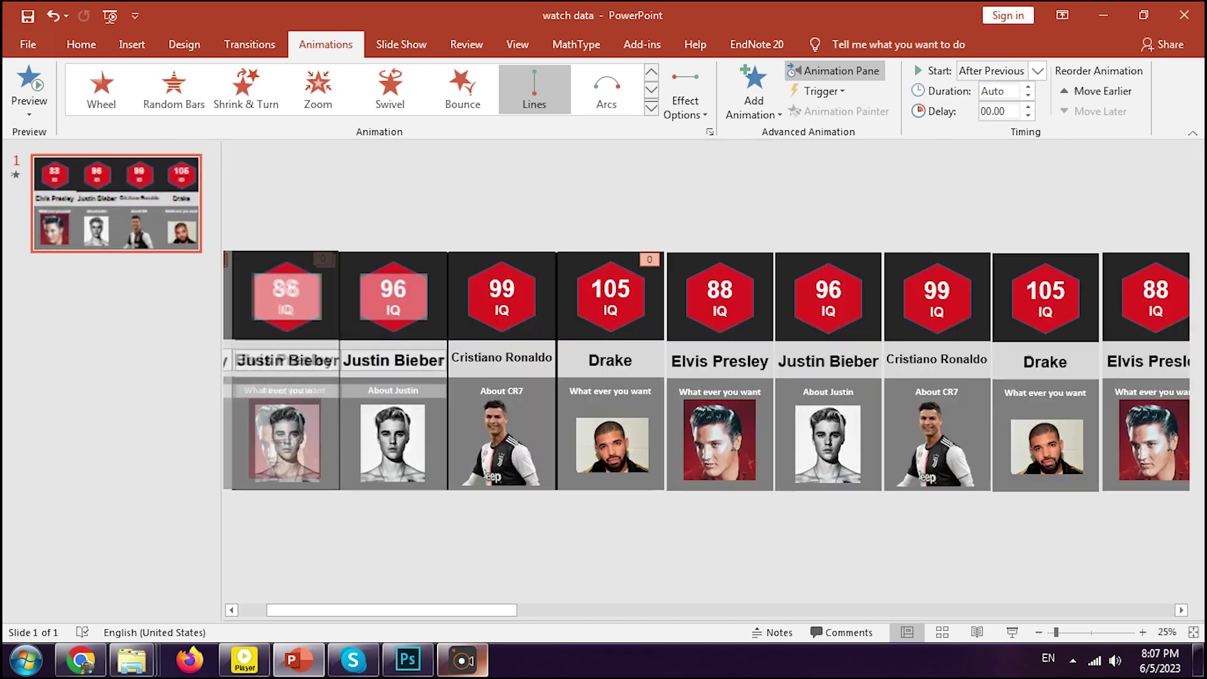
{"action": "scroll", "coordinate": [707, 371], "scroll_direction": "down", "scroll_amount": 2}
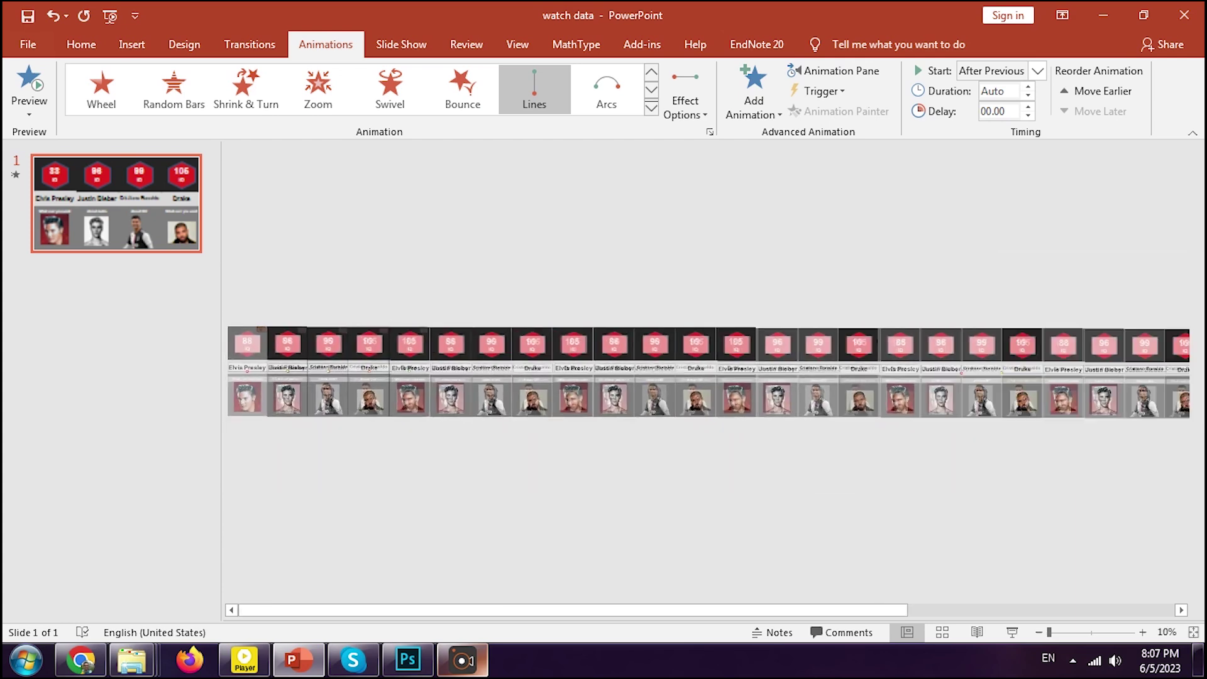
{"action": "left_click", "coordinate": [834, 71]}
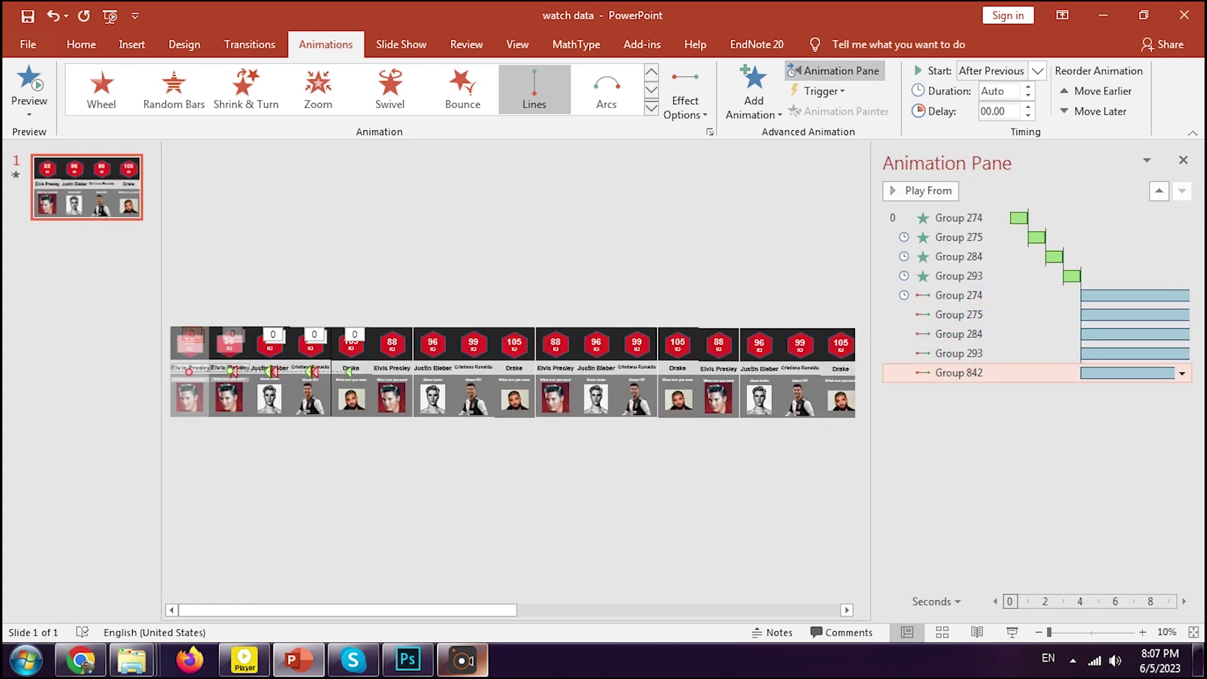
{"action": "key", "text": "Up"}
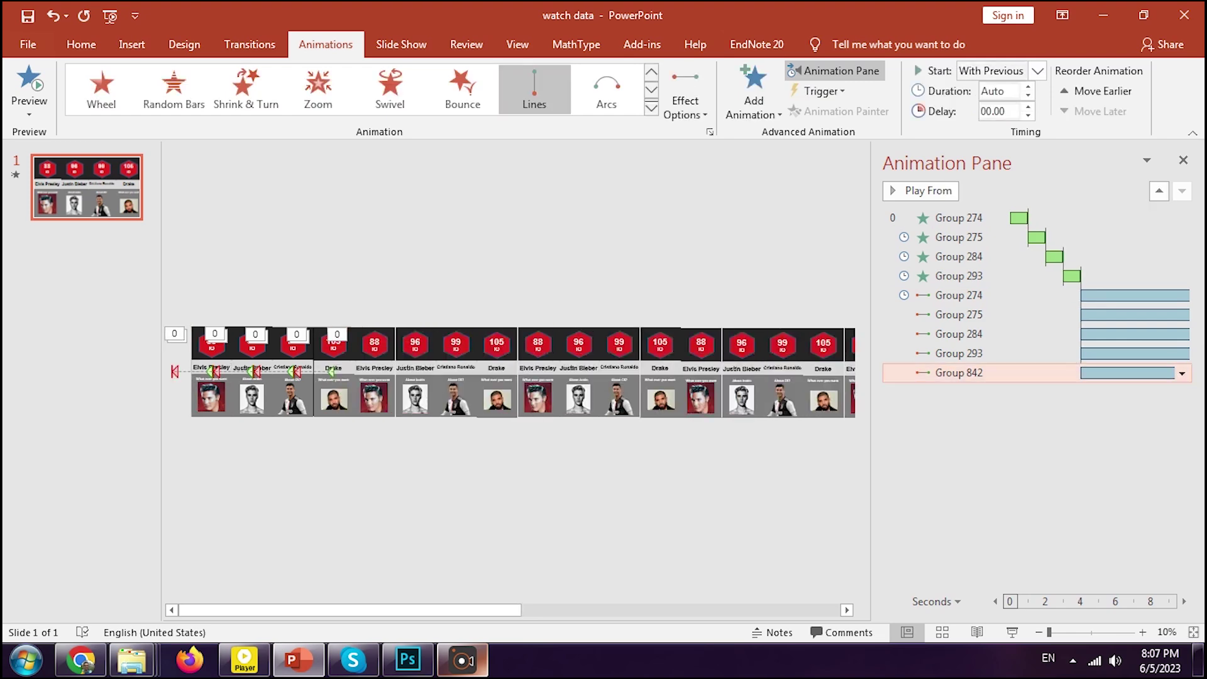
{"action": "left_click", "coordinate": [958, 373]}
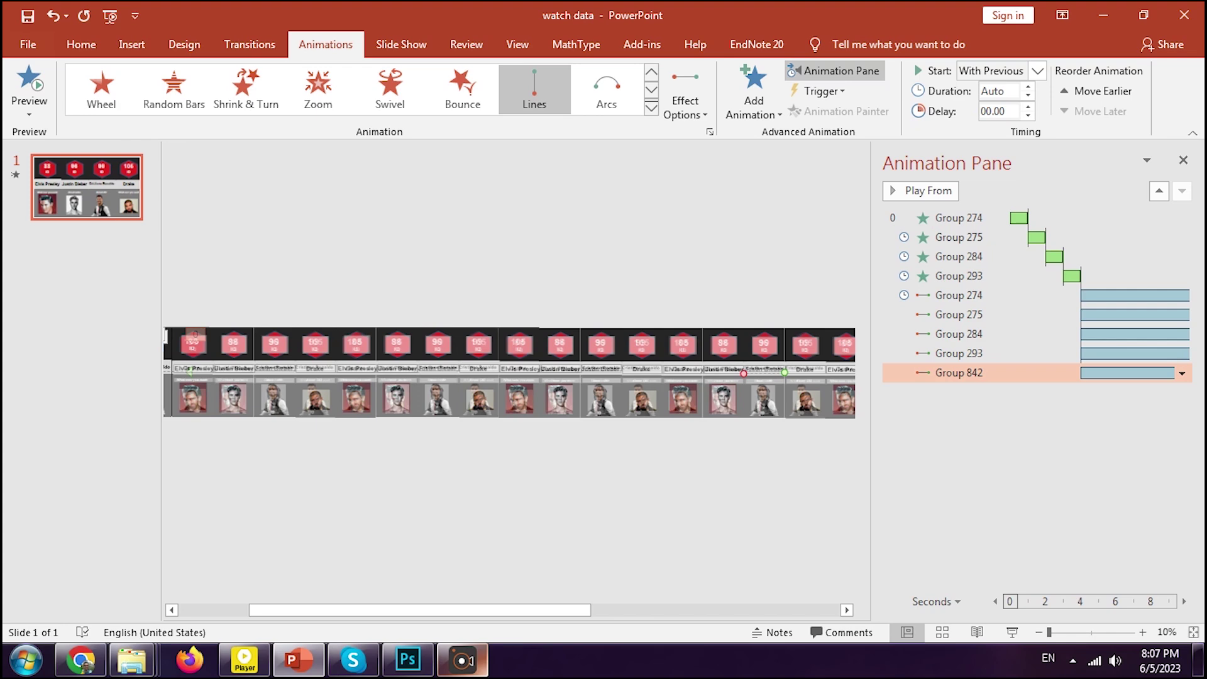
{"action": "left_click_drag", "start_coordinate": [744, 373], "coordinate": [384, 481]}
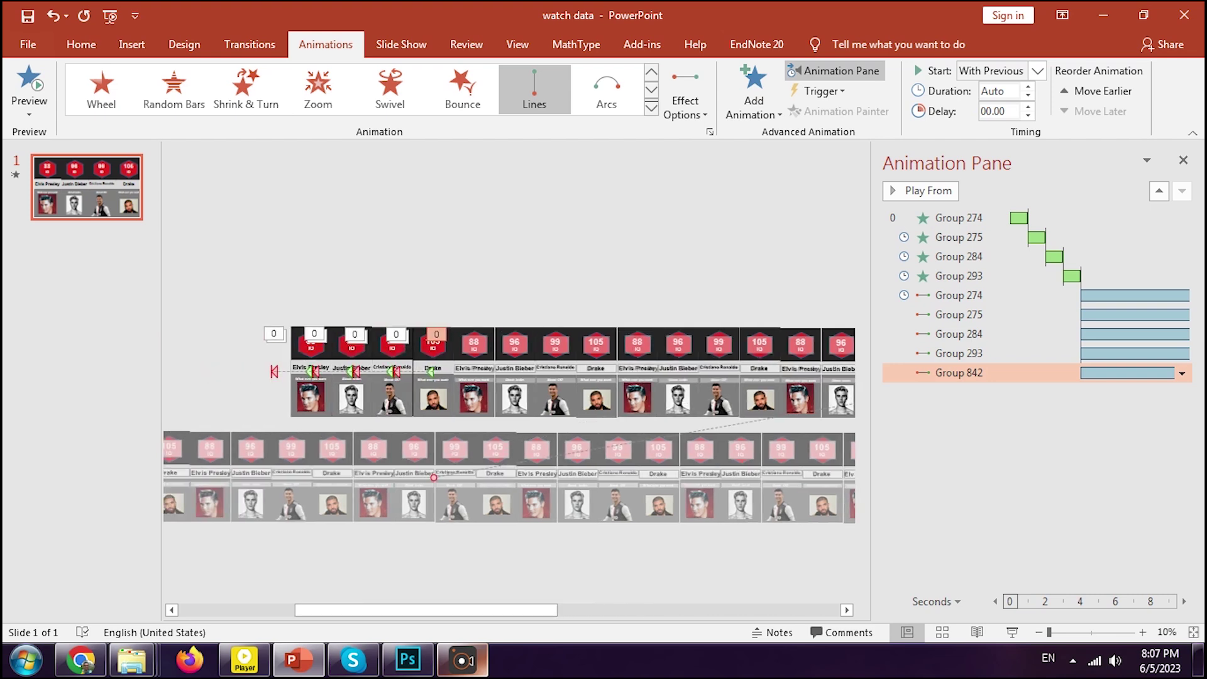
{"action": "left_click_drag", "start_coordinate": [421, 478], "coordinate": [153, 408]}
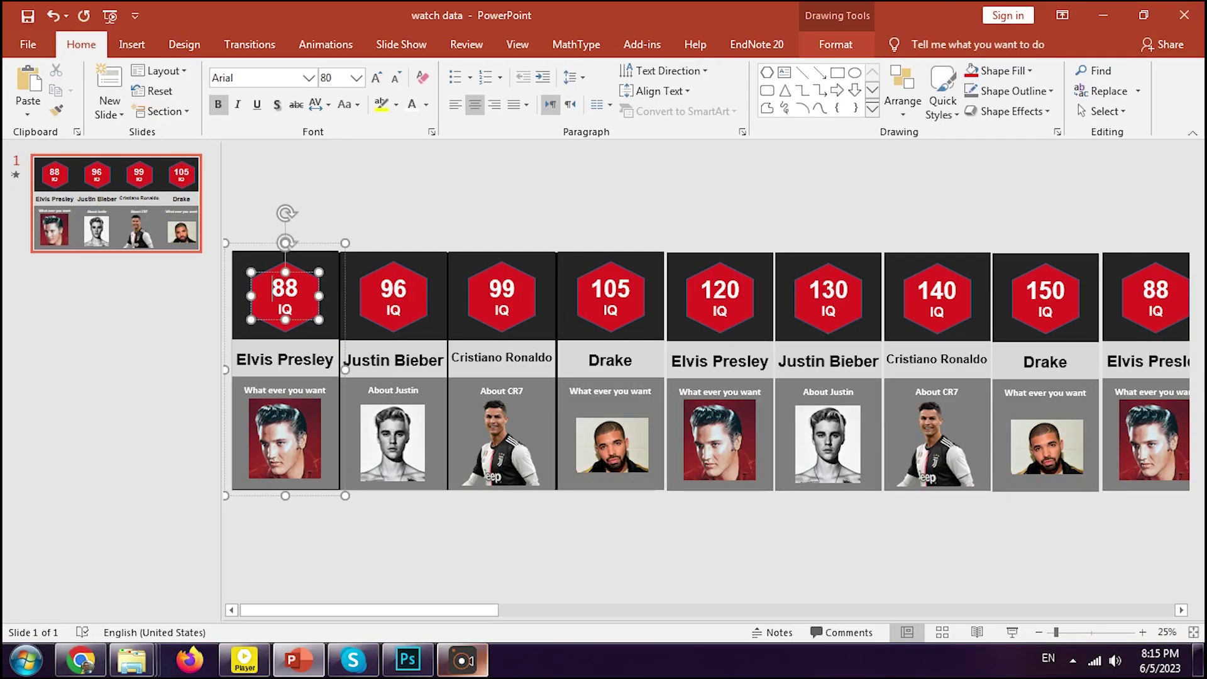
{"action": "left_click", "coordinate": [277, 359]}
{"action": "left_click", "coordinate": [285, 440]}
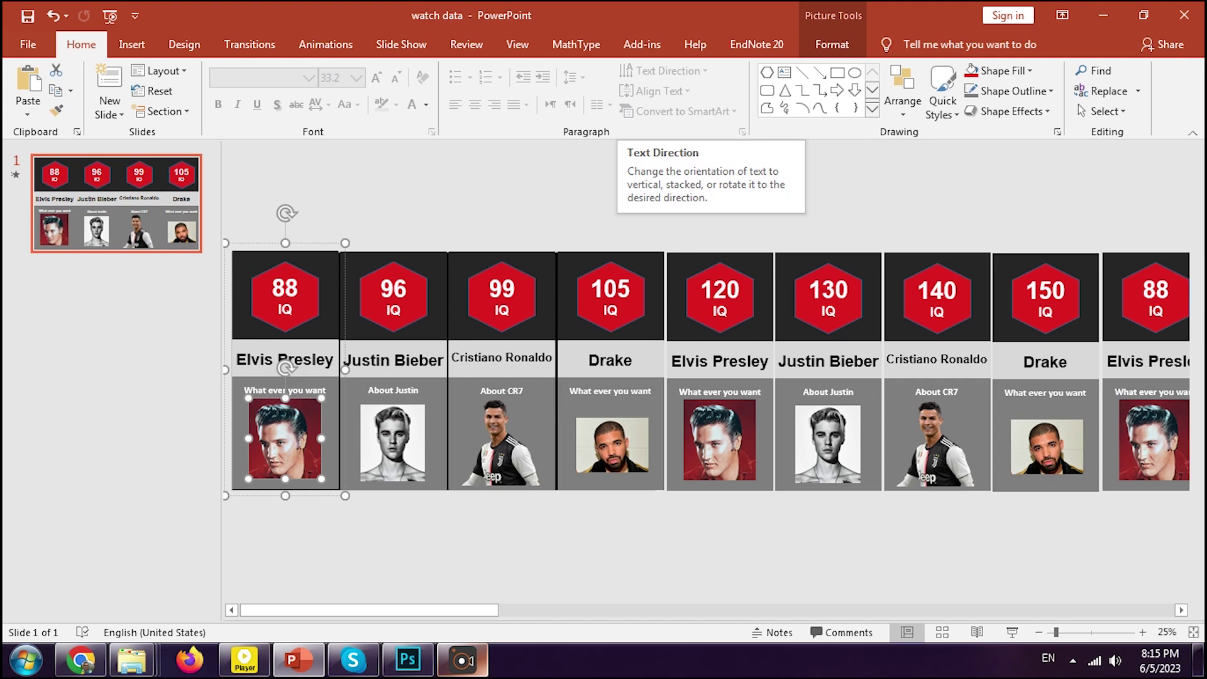
{"action": "left_click", "coordinate": [325, 44]}
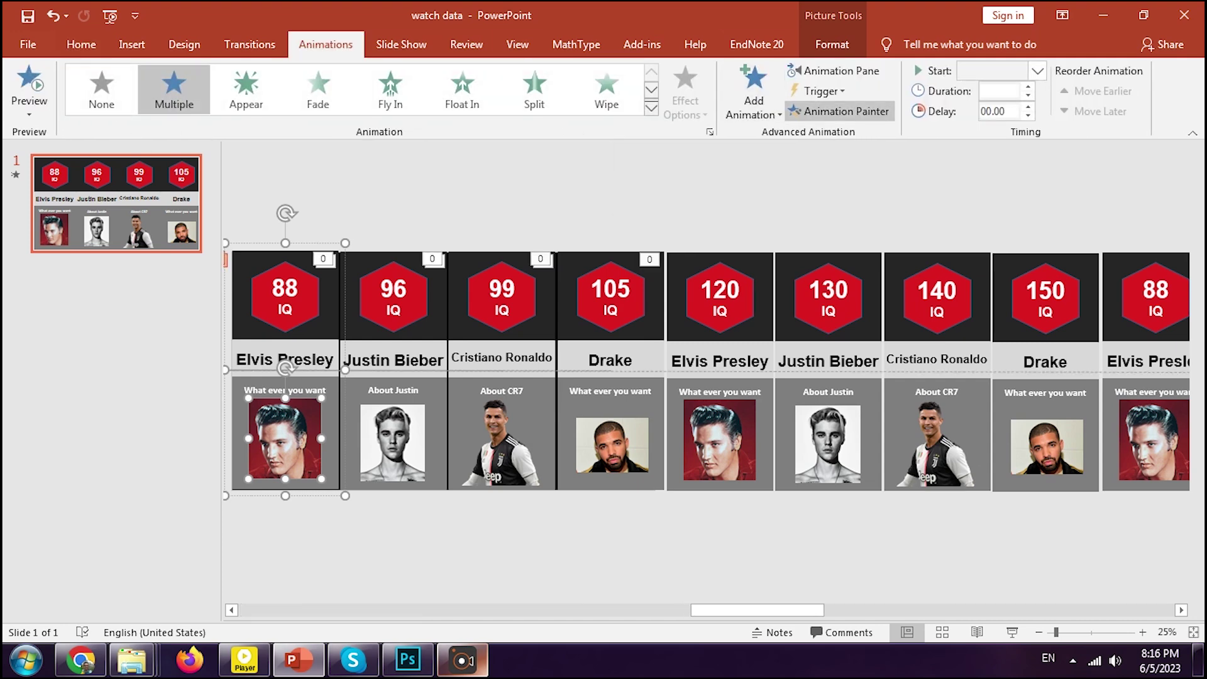
{"action": "left_click", "coordinate": [754, 94]}
{"action": "left_click", "coordinate": [803, 595]}
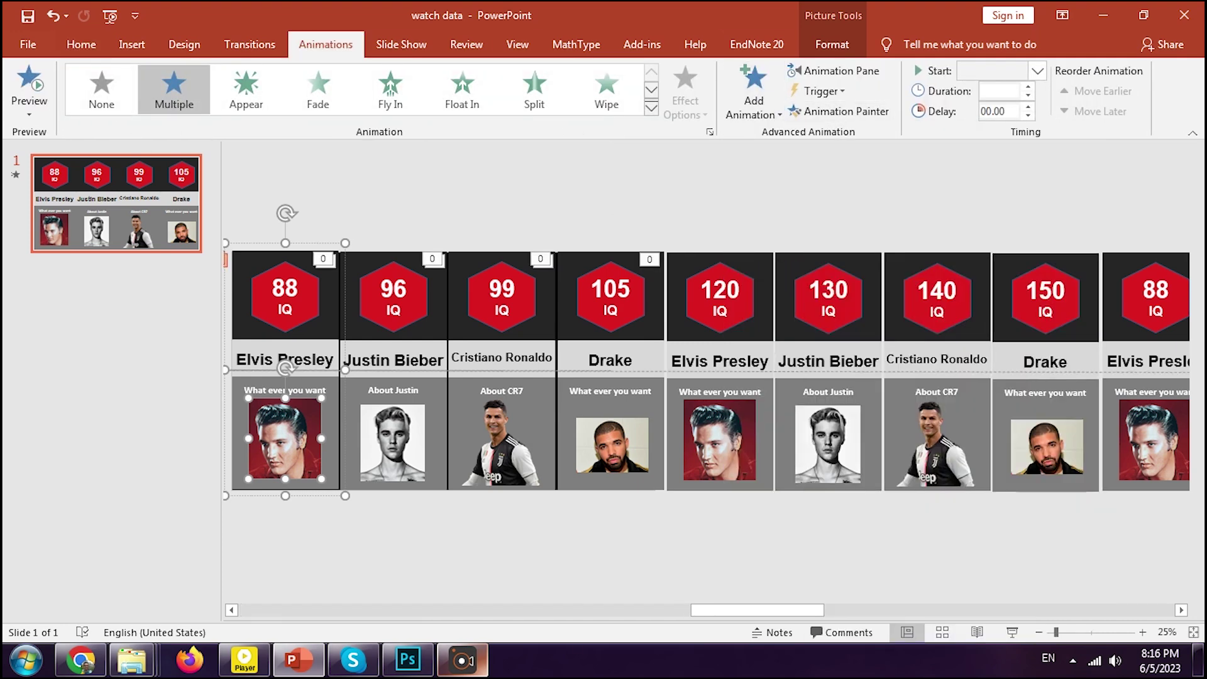
Export the presentation as a Full HD (1080p) MPEG-4 video named watch data, without recorded timings
{"action": "left_click", "coordinate": [28, 45]}
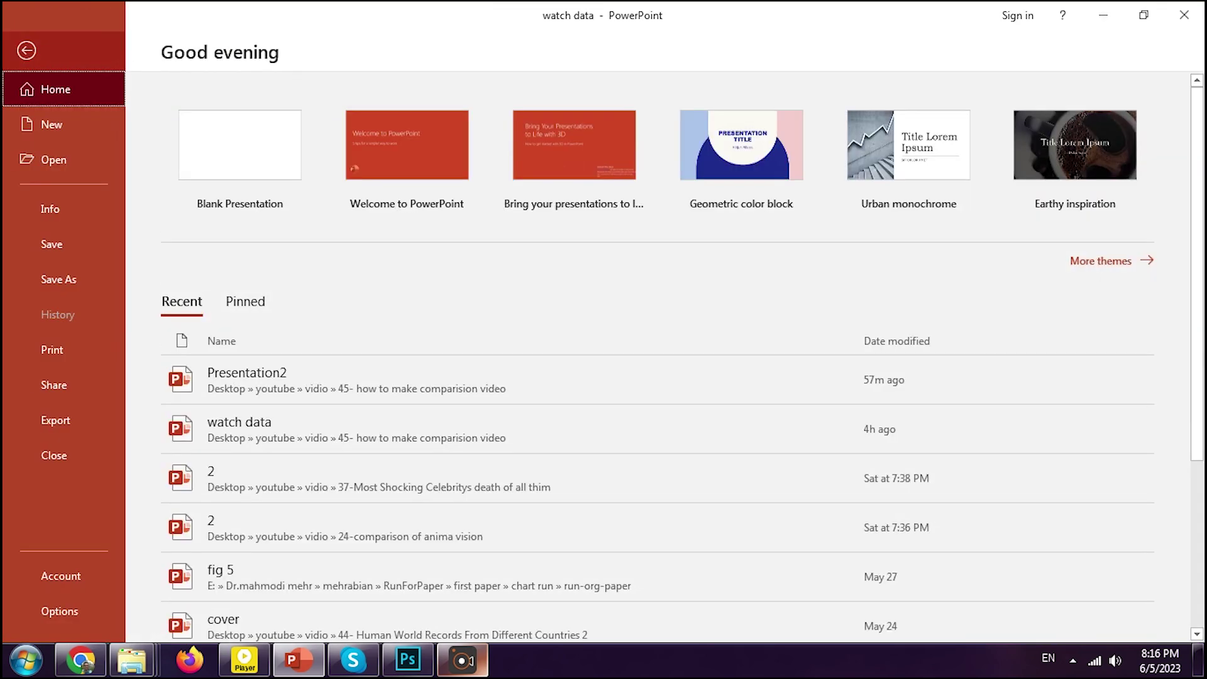
{"action": "left_click", "coordinate": [55, 420]}
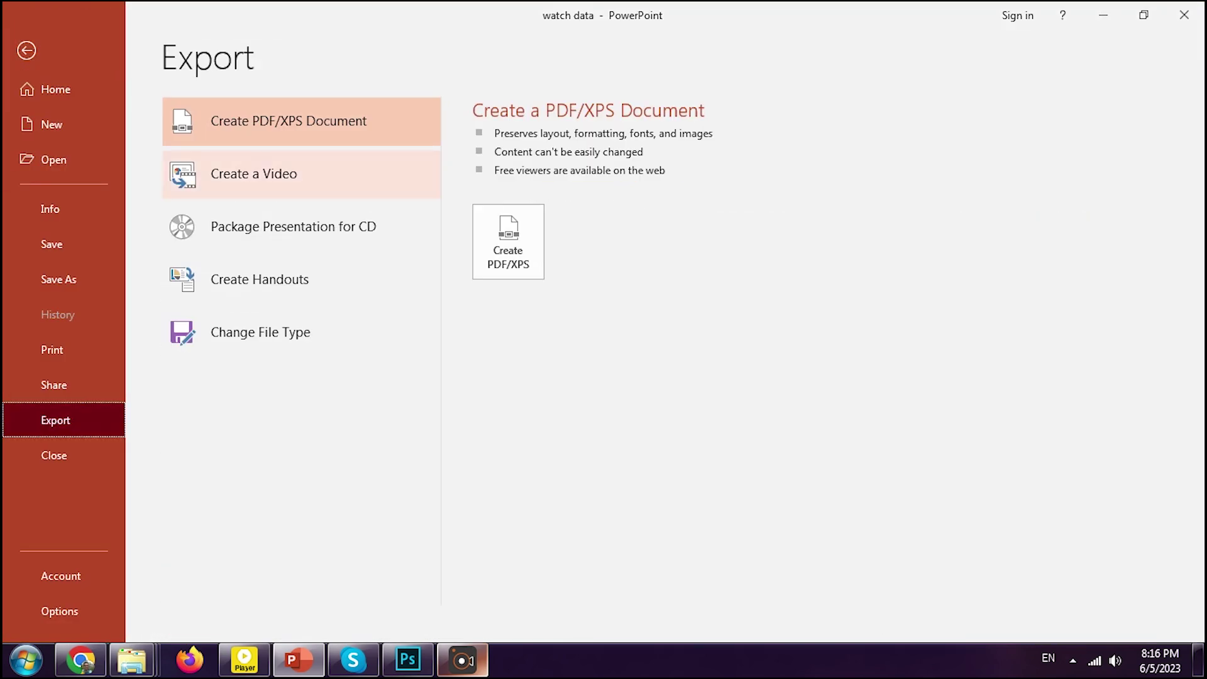
{"action": "left_click", "coordinate": [254, 175]}
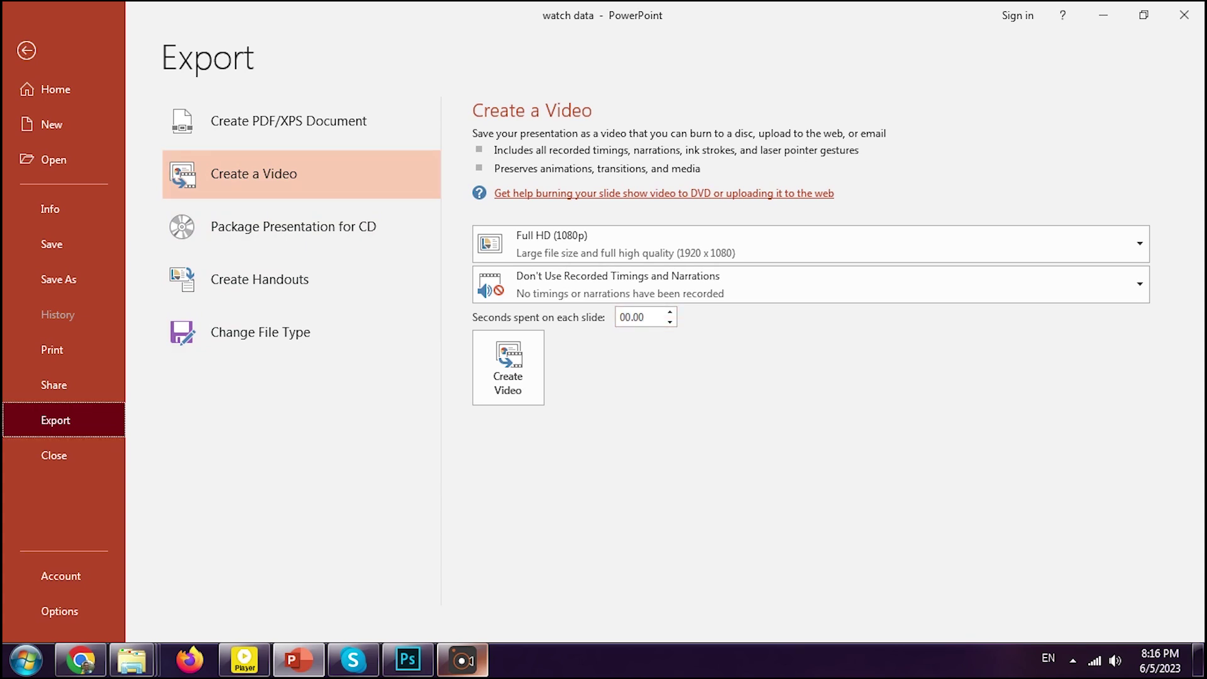
{"action": "left_click", "coordinate": [508, 368]}
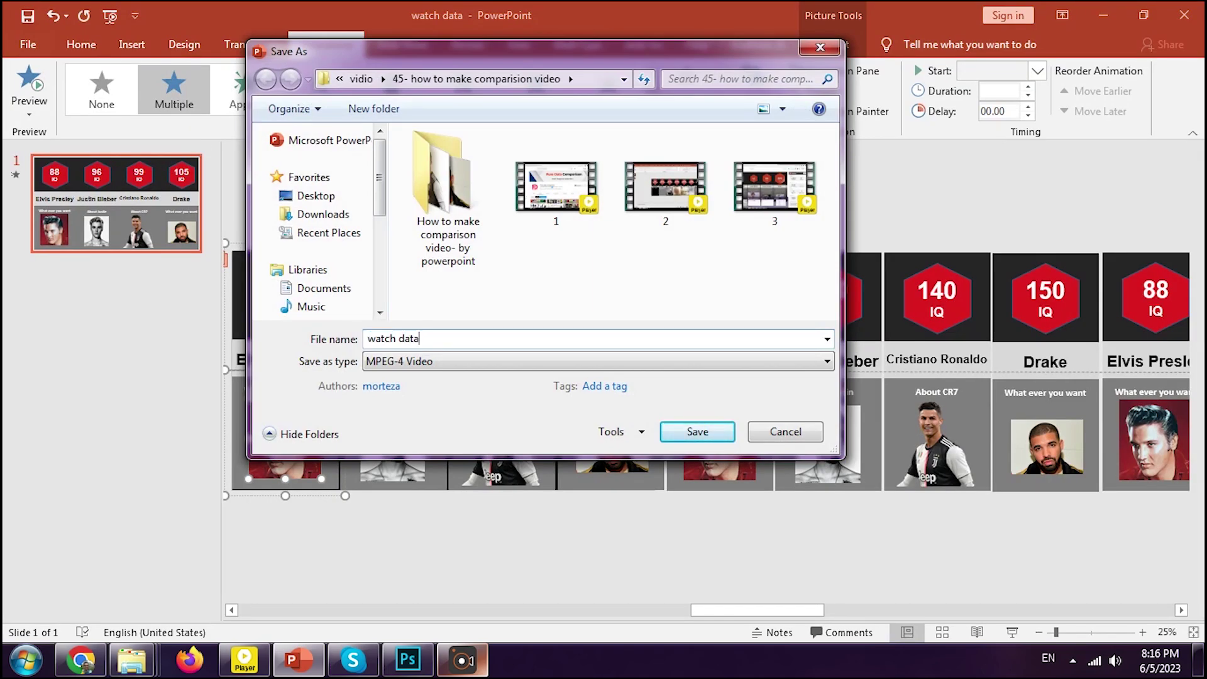
{"action": "key", "text": "Return"}
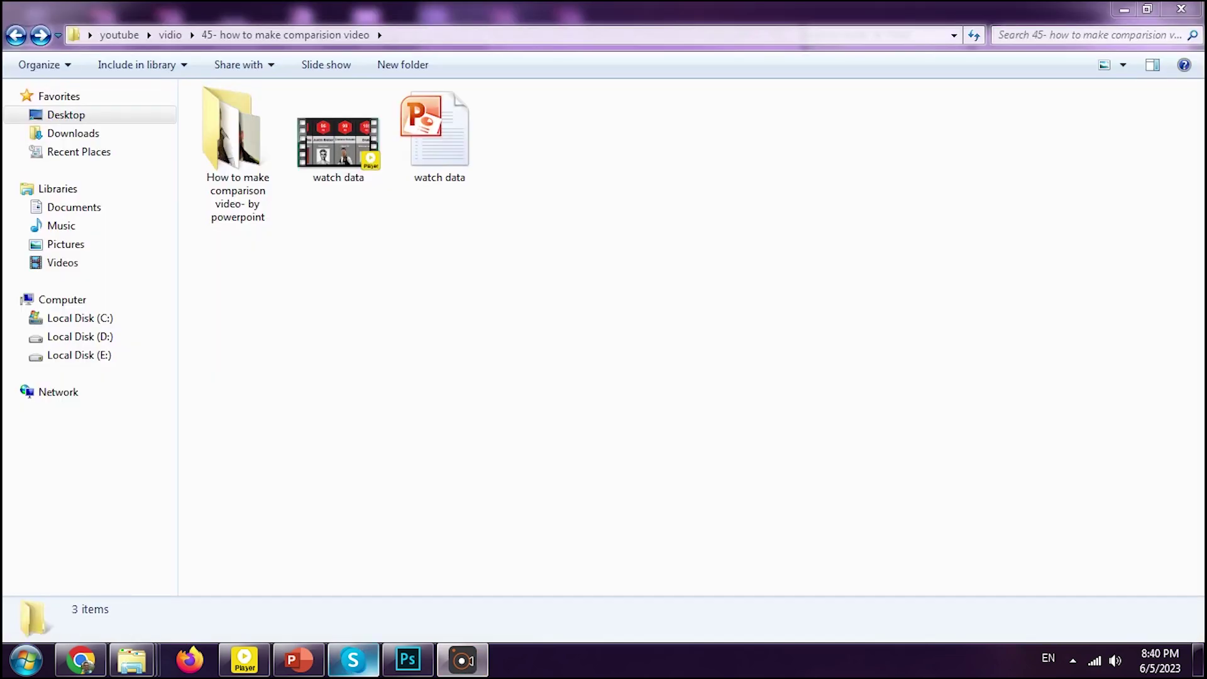
Play the exported watch data video and preview the track Time to Spare in the YouTube Studio audio library
{"action": "left_click", "coordinate": [339, 143]}
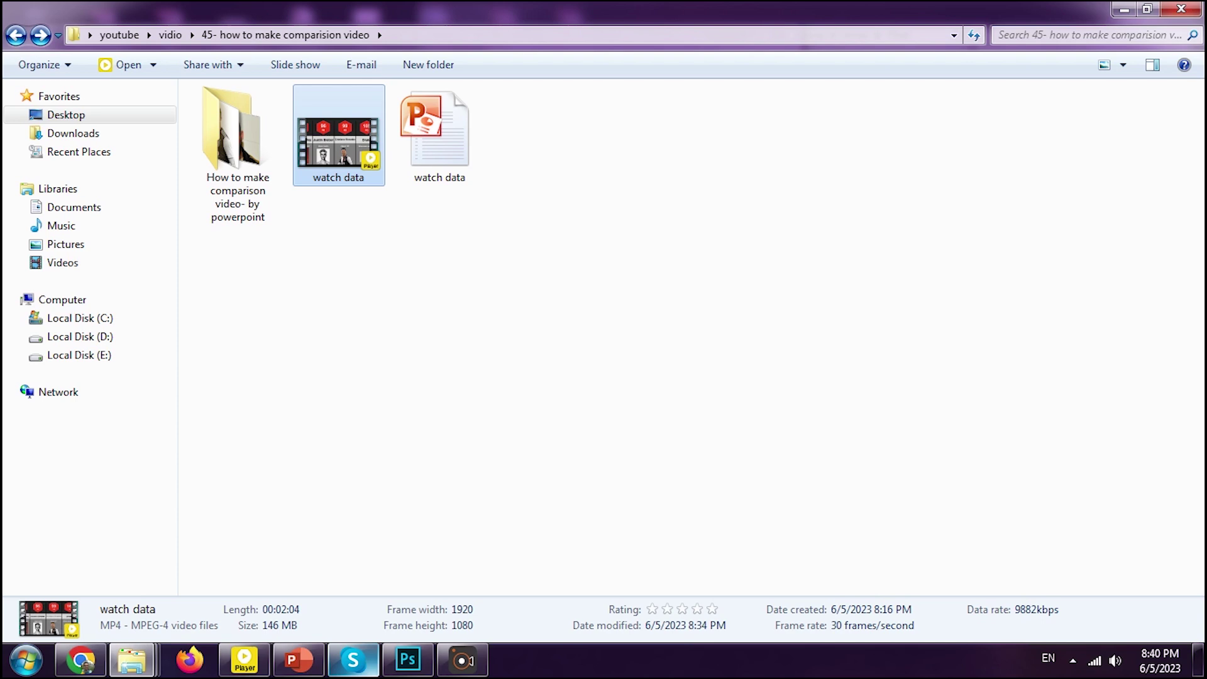
{"action": "double_click", "coordinate": [338, 144]}
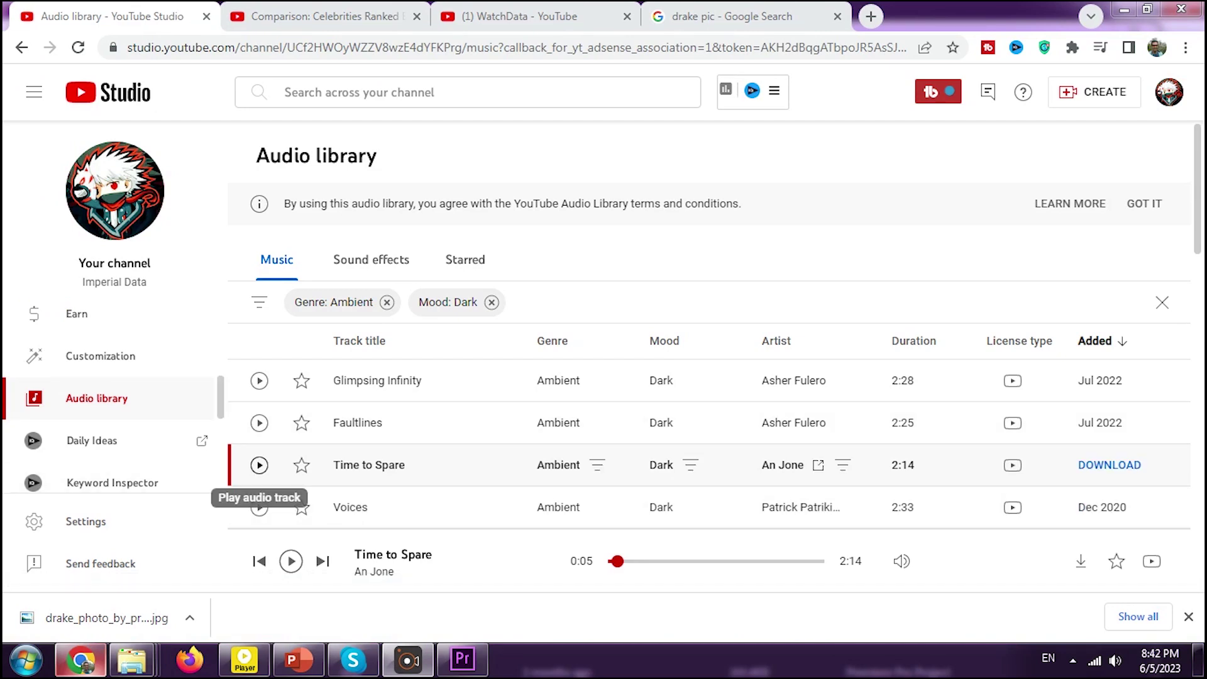
{"action": "left_click", "coordinate": [259, 465]}
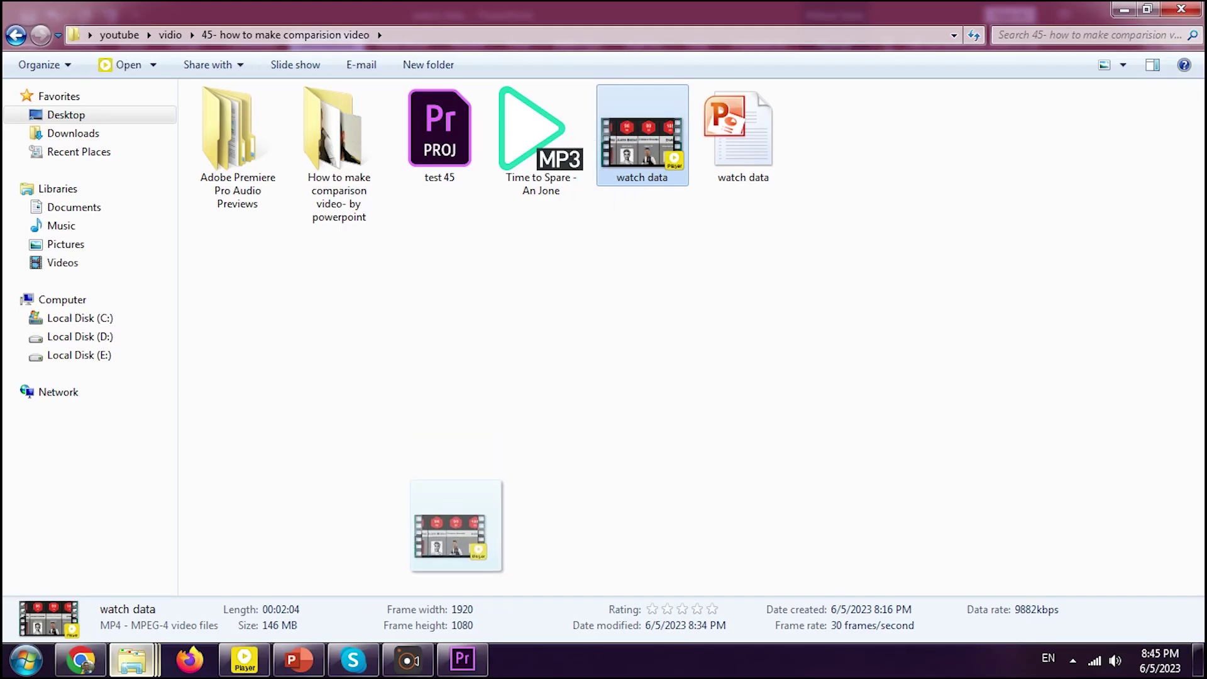
Place the watch data video at the start of track V1 in Premiere Pro, play its opening and return to the start
{"action": "left_click_drag", "start_coordinate": [458, 526], "coordinate": [614, 486]}
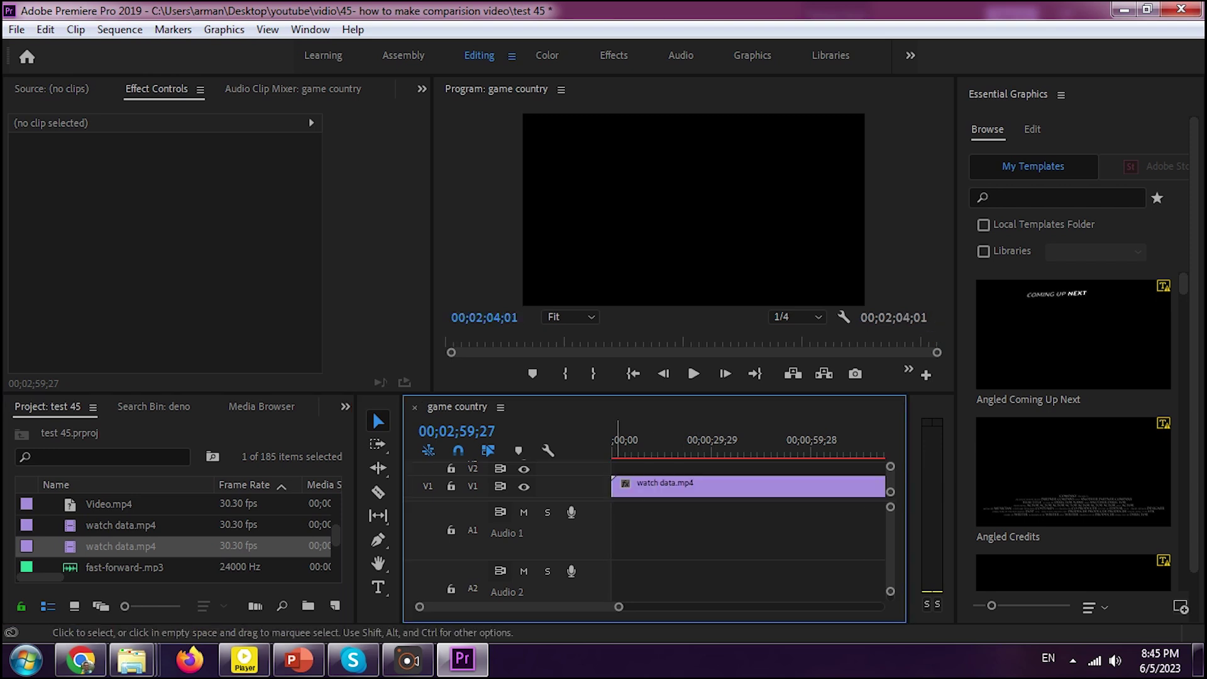
{"action": "left_click", "coordinate": [694, 373]}
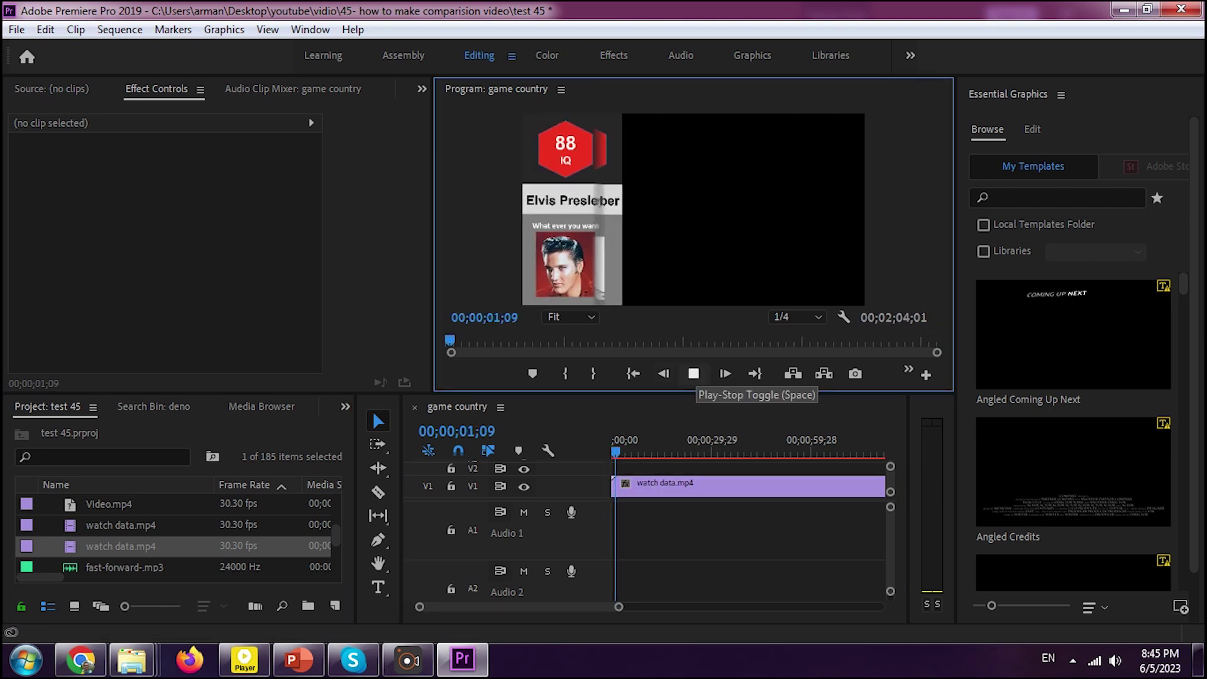
{"action": "left_click", "coordinate": [693, 373]}
{"action": "left_click", "coordinate": [612, 450]}
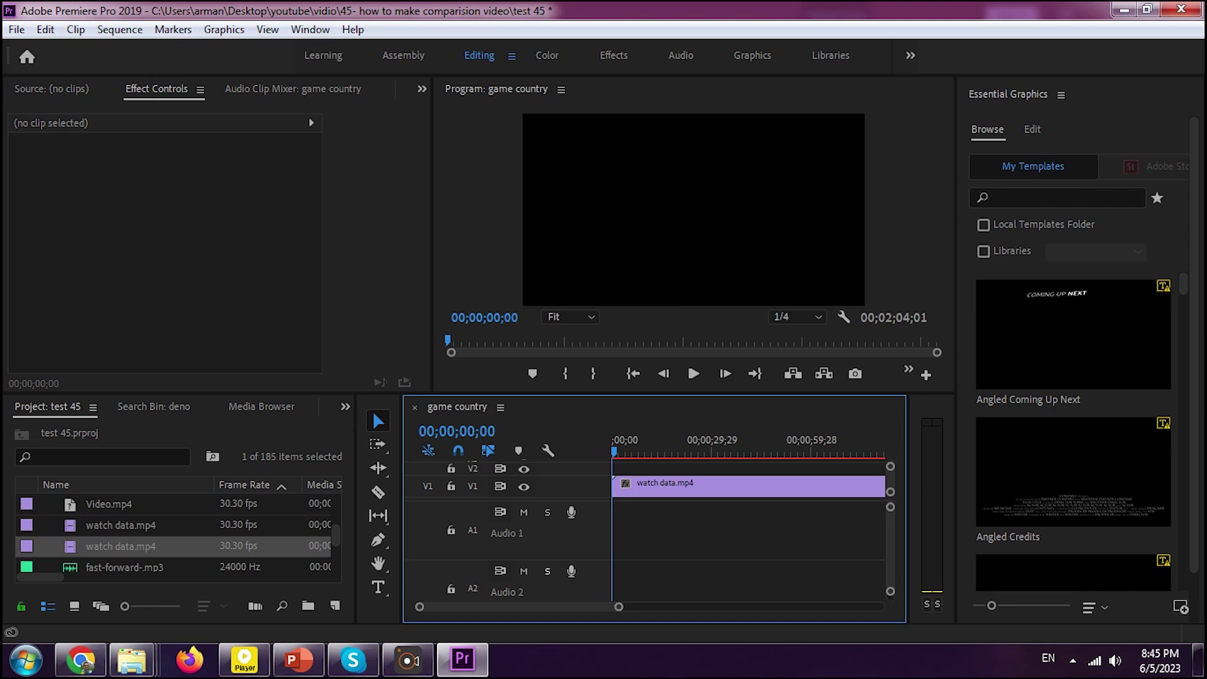
Enlarge track A1 and add the Time to Spare MP3 from the project folder at the start beneath the video
{"action": "left_click_drag", "start_coordinate": [571, 560], "coordinate": [572, 542]}
{"action": "left_click_drag", "start_coordinate": [571, 500], "coordinate": [572, 518]}
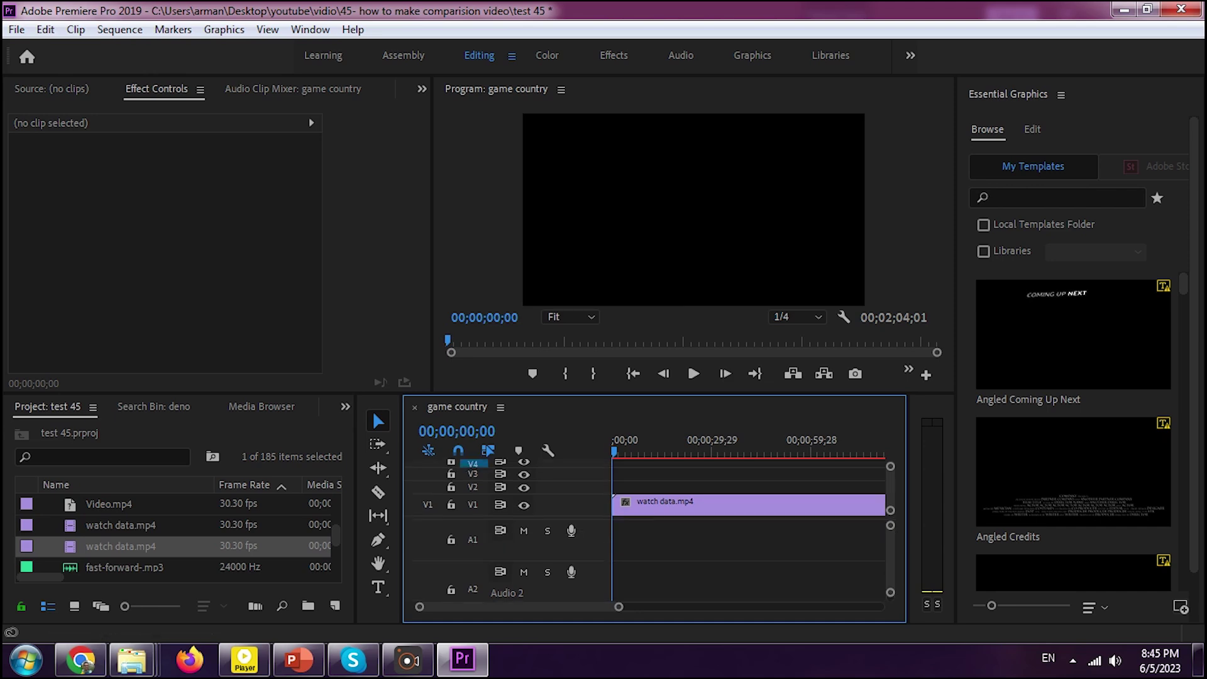
{"action": "left_click", "coordinate": [132, 659]}
{"action": "left_click", "coordinate": [309, 566]}
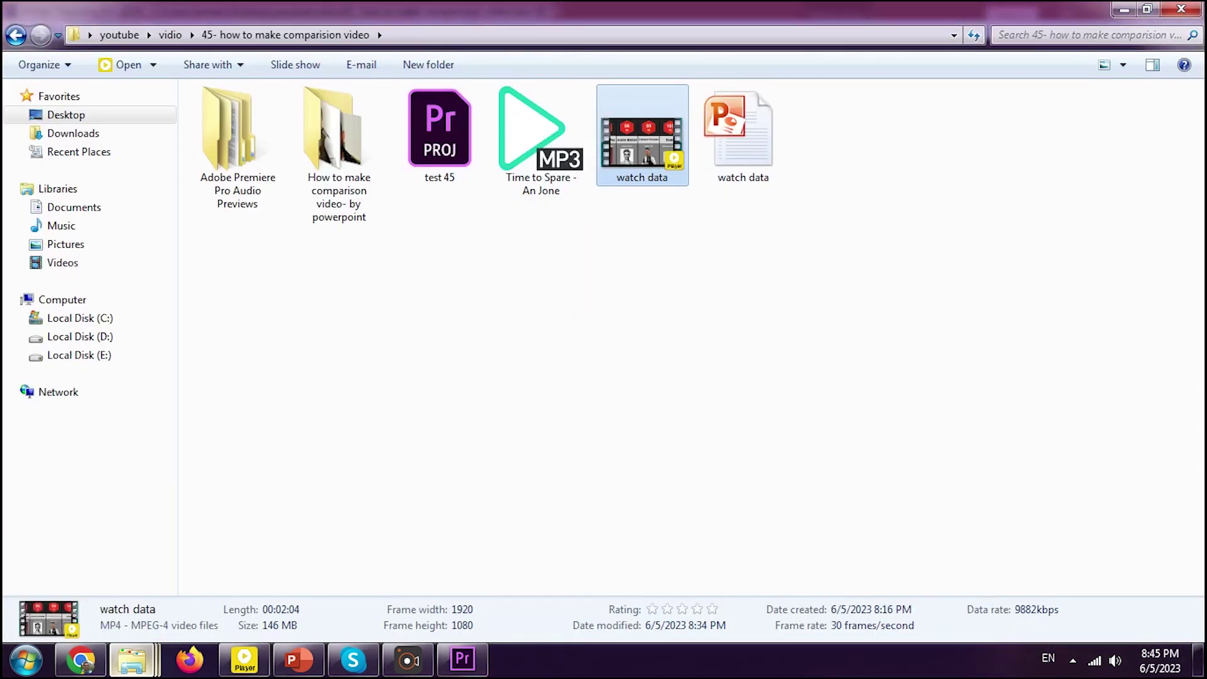
{"action": "left_click", "coordinate": [541, 141]}
{"action": "left_click_drag", "start_coordinate": [540, 138], "coordinate": [620, 540]}
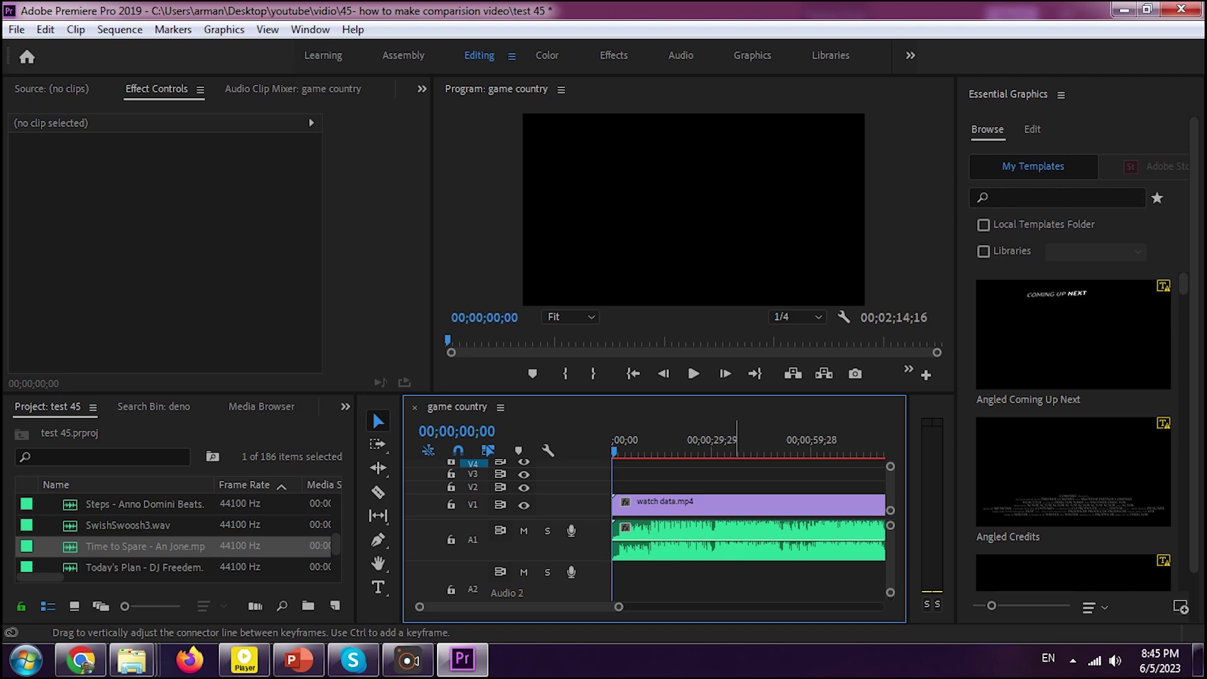
{"action": "scroll", "coordinate": [728, 541], "scroll_direction": "down", "scroll_amount": 2}
{"action": "scroll", "coordinate": [735, 540], "scroll_direction": "up", "scroll_amount": 2}
{"action": "scroll", "coordinate": [730, 541], "scroll_direction": "down", "scroll_amount": 1}
{"action": "key", "text": "minus"}
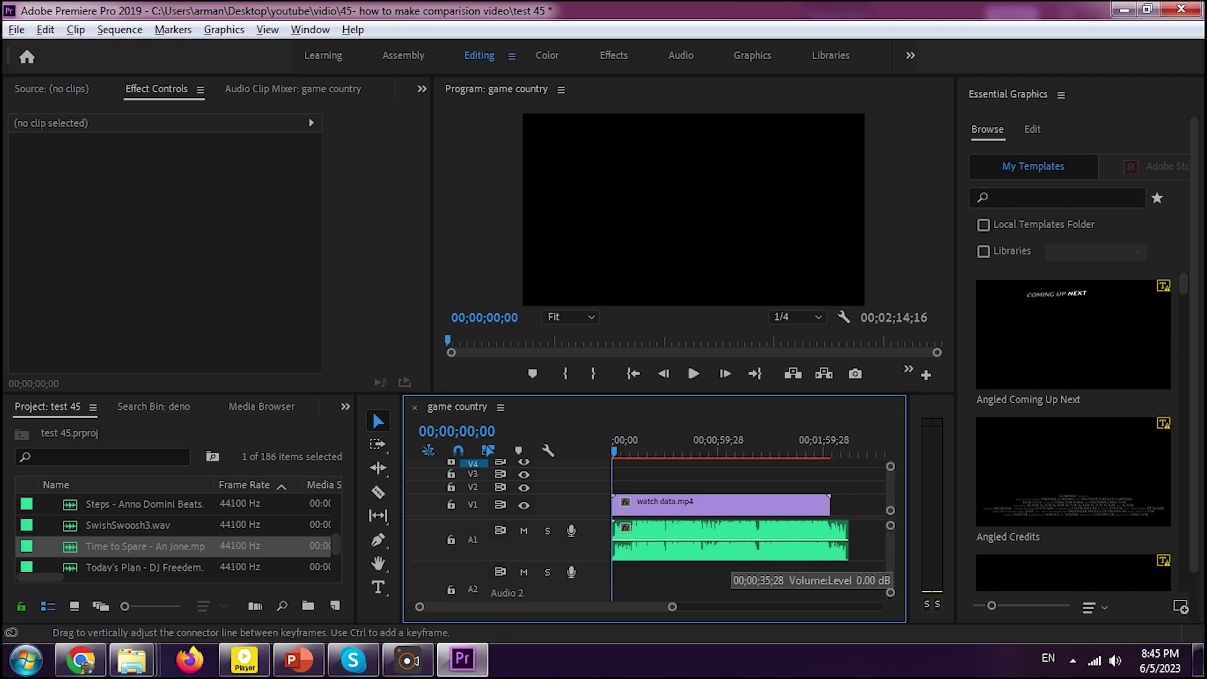
{"action": "key", "text": "minus"}
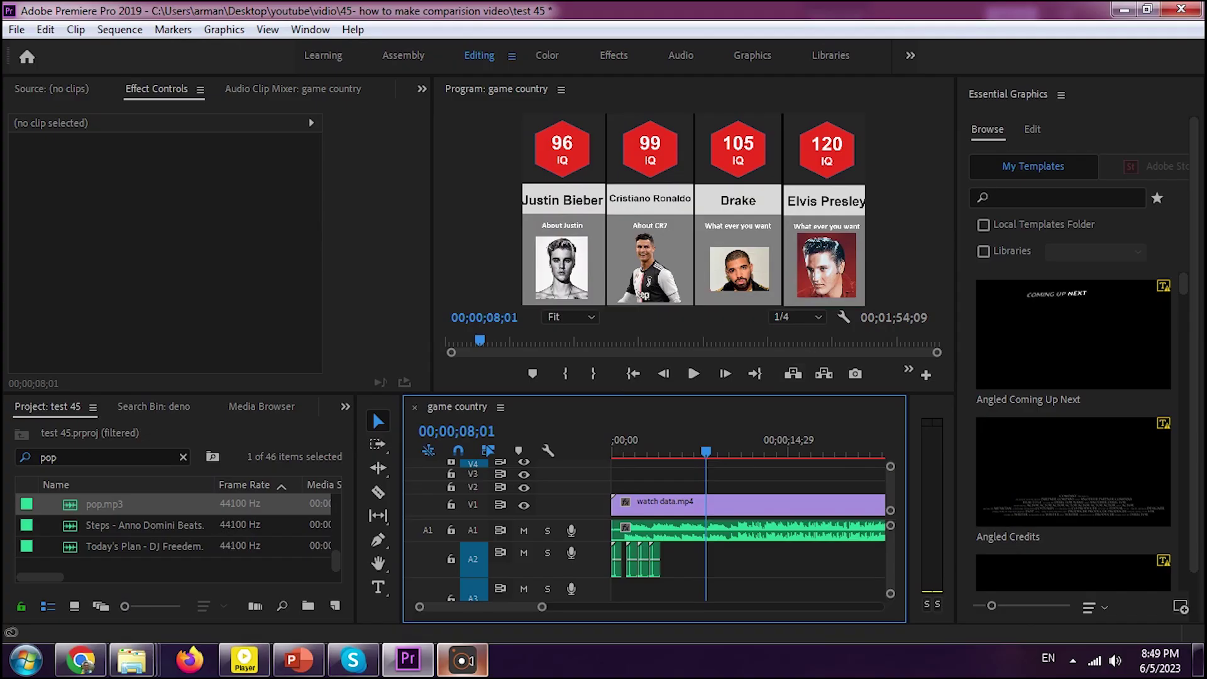
Export the edited sequence as an H.264 video with the file name Watch data
{"action": "key", "text": "ctrl+m"}
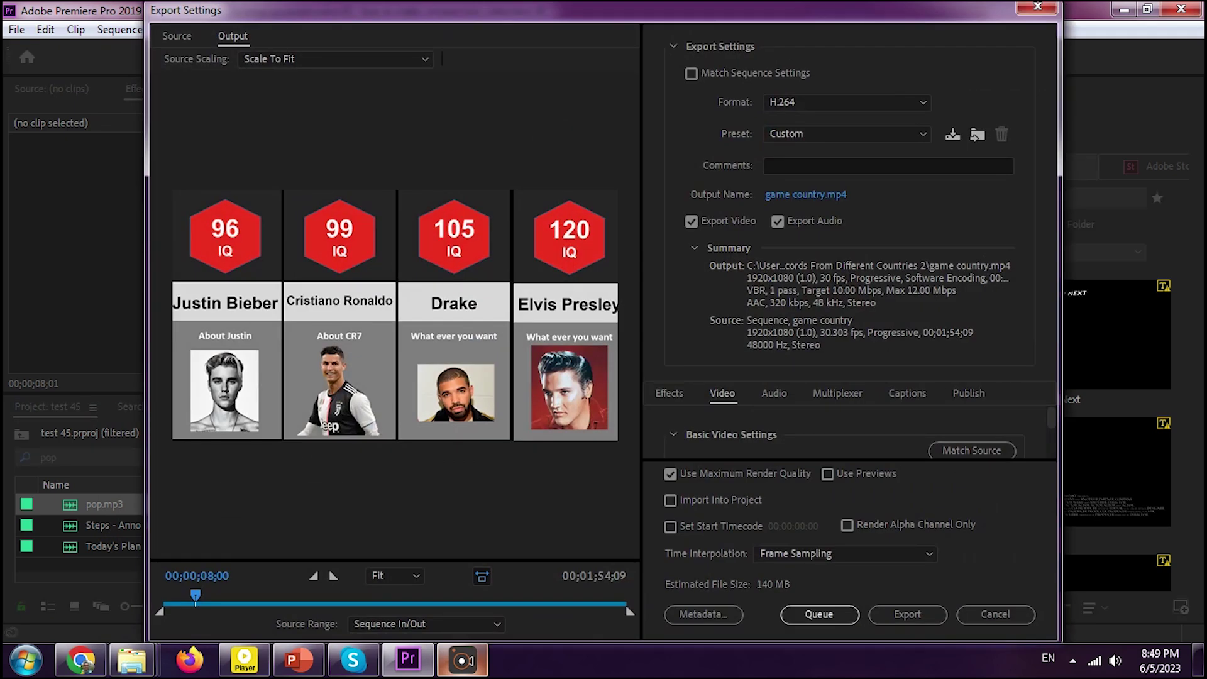
{"action": "left_click", "coordinate": [805, 194]}
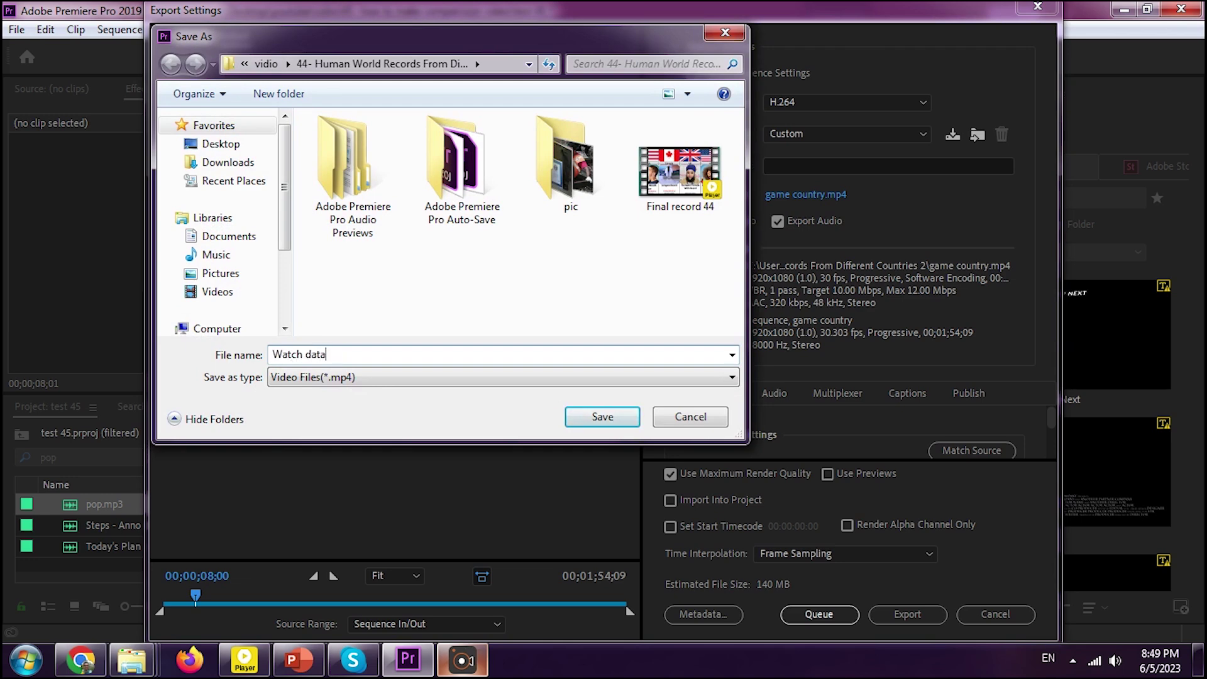
{"action": "key", "text": "Return"}
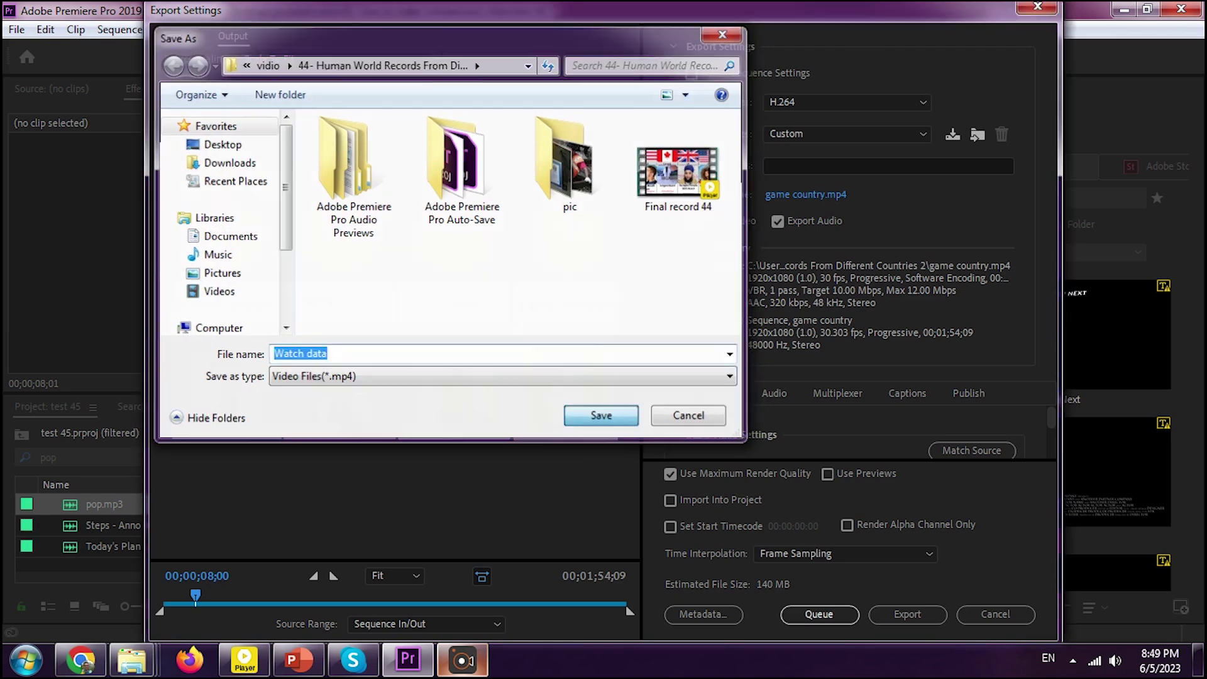
{"action": "left_click", "coordinate": [907, 614]}
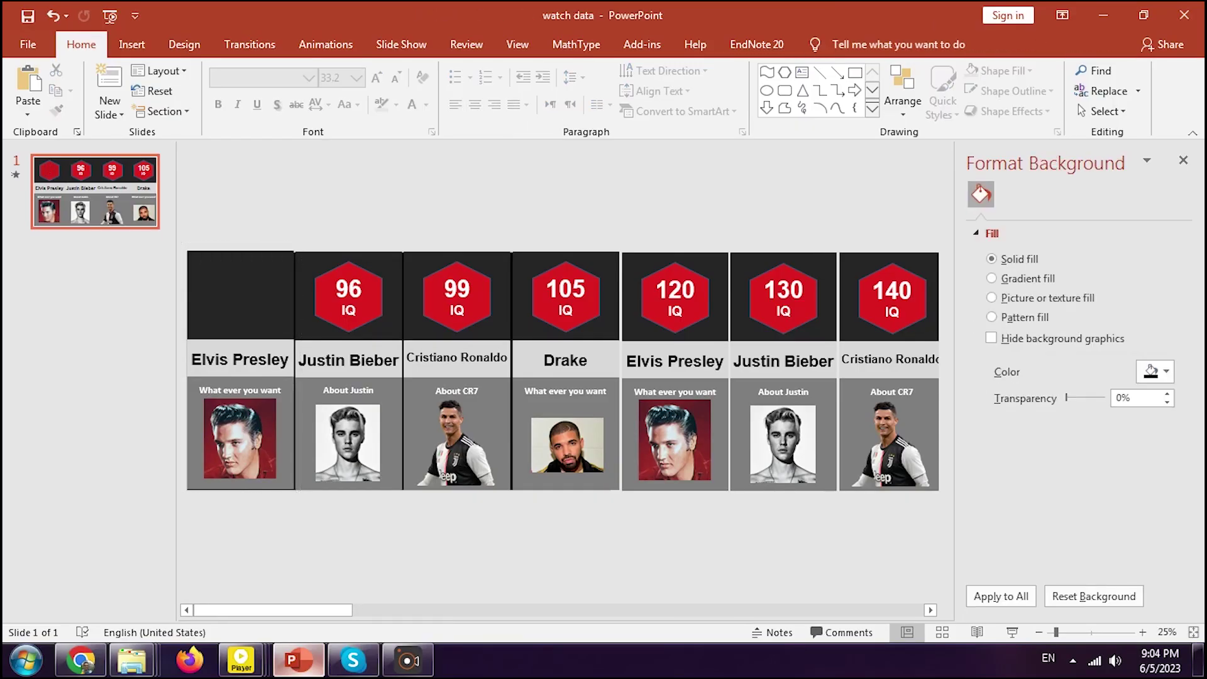
Switch to PowerPoint and delete the caption, photo and name from the Elvis Presley card
{"action": "left_click", "coordinate": [240, 390]}
{"action": "key", "text": "Delete"}
{"action": "left_click", "coordinate": [240, 438]}
{"action": "key", "text": "Delete"}
{"action": "left_click", "coordinate": [240, 359]}
Put a copy of the light grey name band at the first card's upper edge with the bold title Bruce Lee
{"action": "left_click", "coordinate": [240, 372]}
{"action": "key", "text": "ctrl+c"}
{"action": "key", "text": "ctrl+v"}
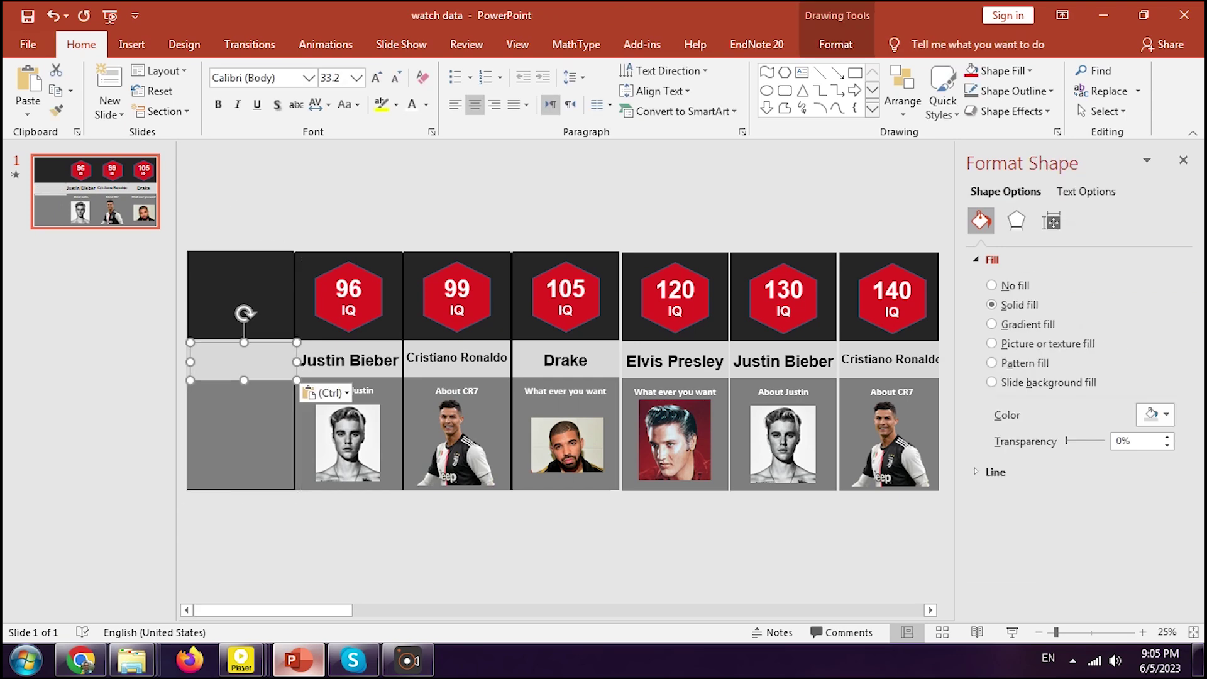
{"action": "left_click_drag", "start_coordinate": [246, 353], "coordinate": [243, 272]}
{"action": "scroll", "coordinate": [245, 302], "scroll_direction": "up", "scroll_amount": 4}
{"action": "left_click", "coordinate": [285, 375]}
{"action": "key", "text": "ctrl+v"}
{"action": "left_click_drag", "start_coordinate": [299, 365], "coordinate": [288, 193]}
{"action": "triple_click", "coordinate": [288, 200]}
{"action": "type", "text": "Bruce Lee"}
Enter Edema (32) in the first card's middle band and color the number 32 red
{"action": "triple_click", "coordinate": [308, 361]}
{"action": "type", "text": "Edema (32)"}
{"action": "left_click_drag", "start_coordinate": [320, 359], "coordinate": [349, 360]}
{"action": "left_click", "coordinate": [426, 104]}
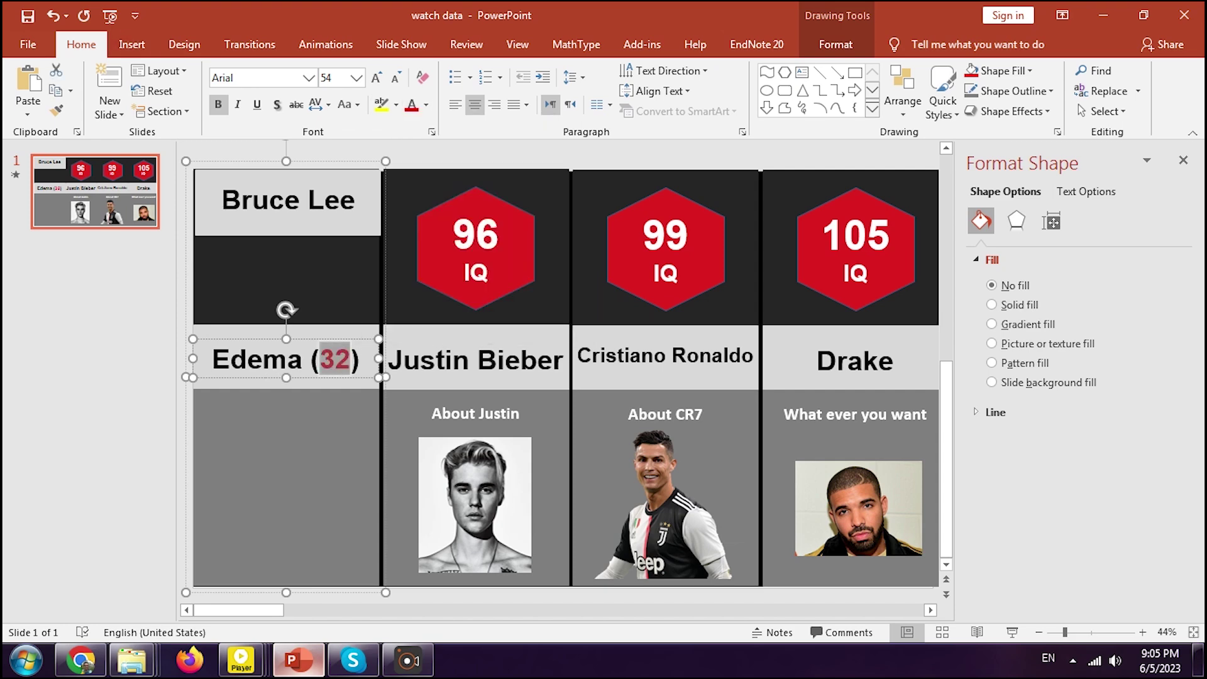
{"action": "left_click", "coordinate": [426, 242]}
Draw a wave shape about 0.98 by 1.3 inches in the upper-left corner of the first card's lower grey area
{"action": "left_click", "coordinate": [286, 402]}
{"action": "left_click", "coordinate": [132, 44]}
{"action": "left_click", "coordinate": [284, 95]}
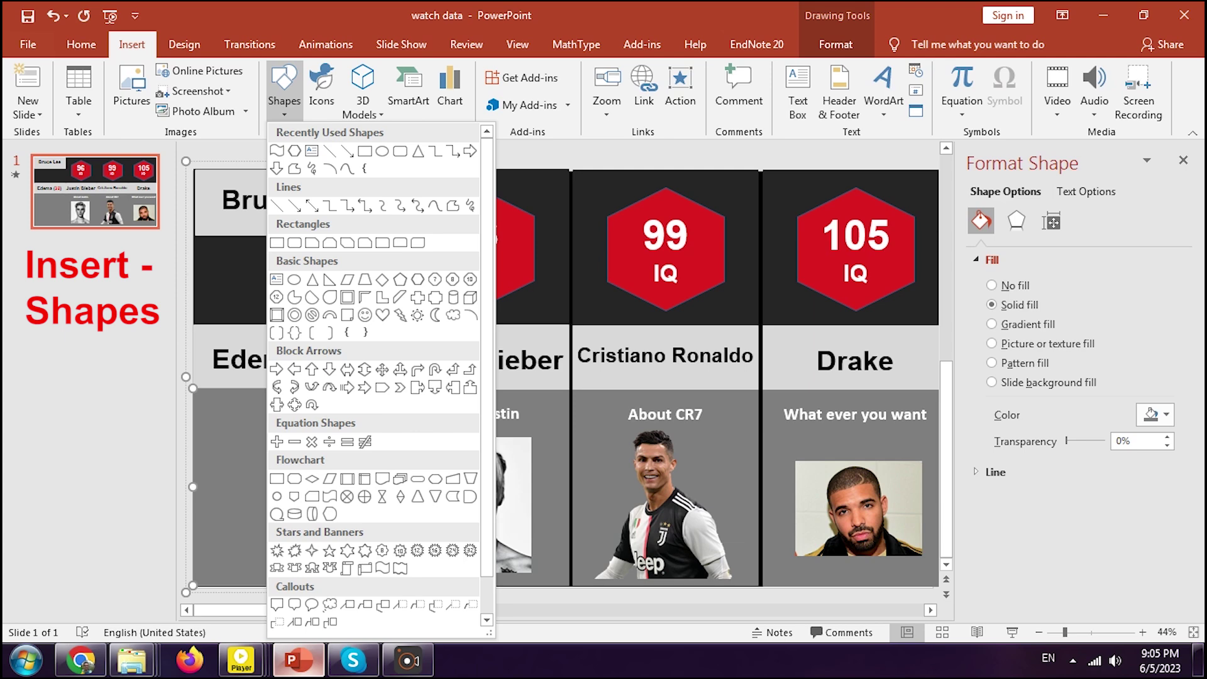
{"action": "left_click", "coordinate": [382, 568]}
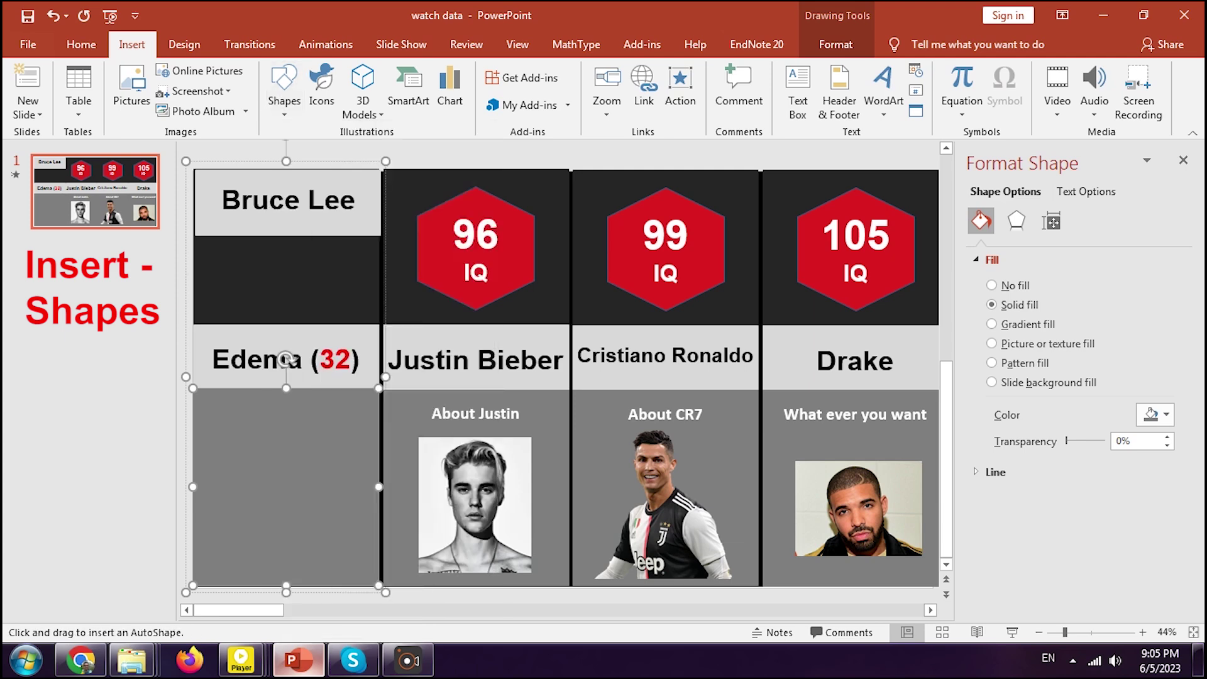
{"action": "left_click_drag", "start_coordinate": [228, 431], "coordinate": [251, 432]}
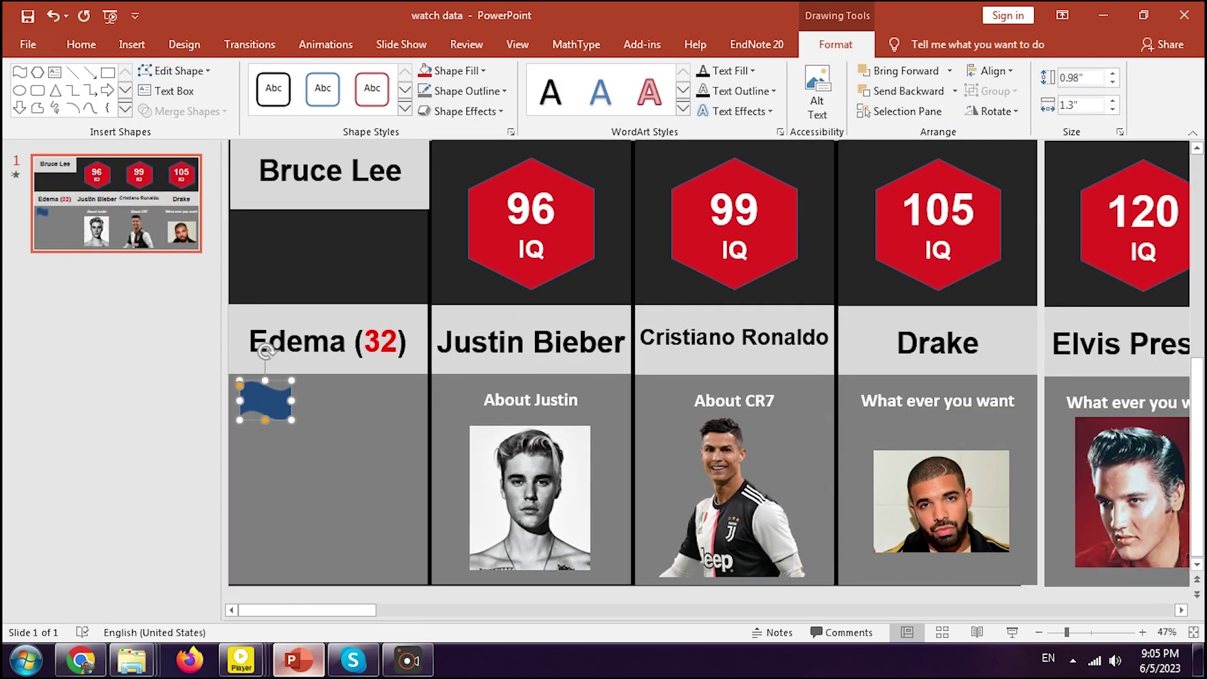
Fill the wave shape with a picture of the Hong Kong flag
{"action": "right_click", "coordinate": [264, 396]}
{"action": "left_click", "coordinate": [295, 602]}
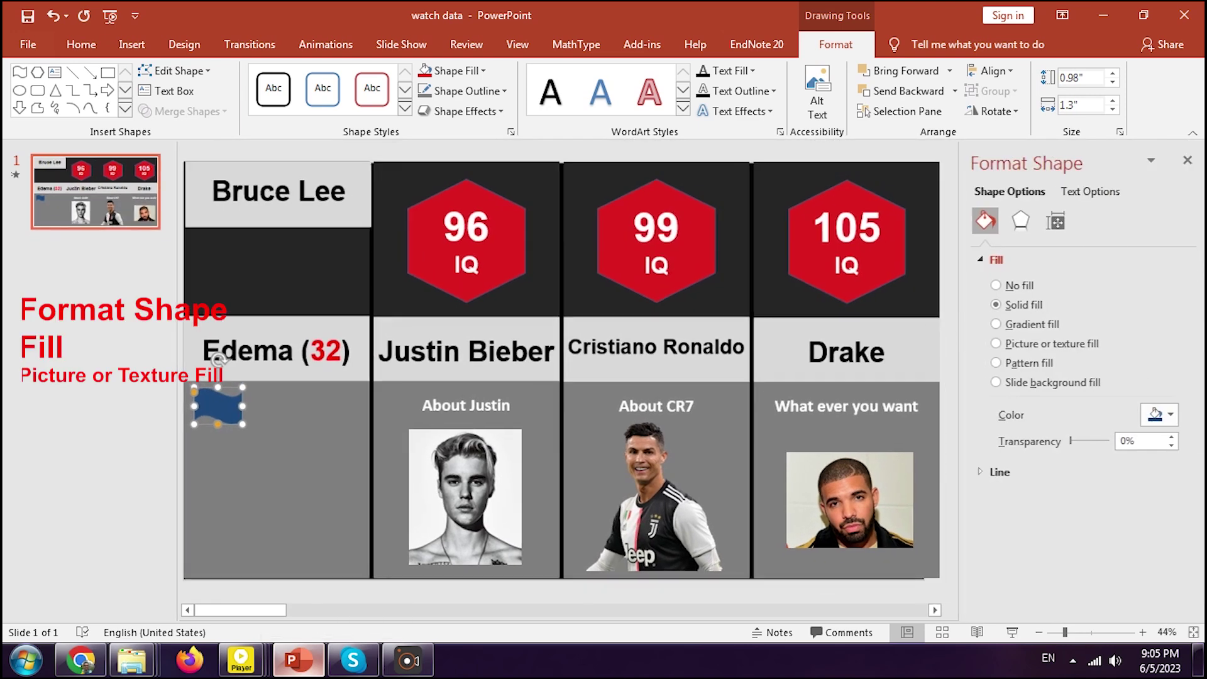
{"action": "left_click", "coordinate": [991, 343]}
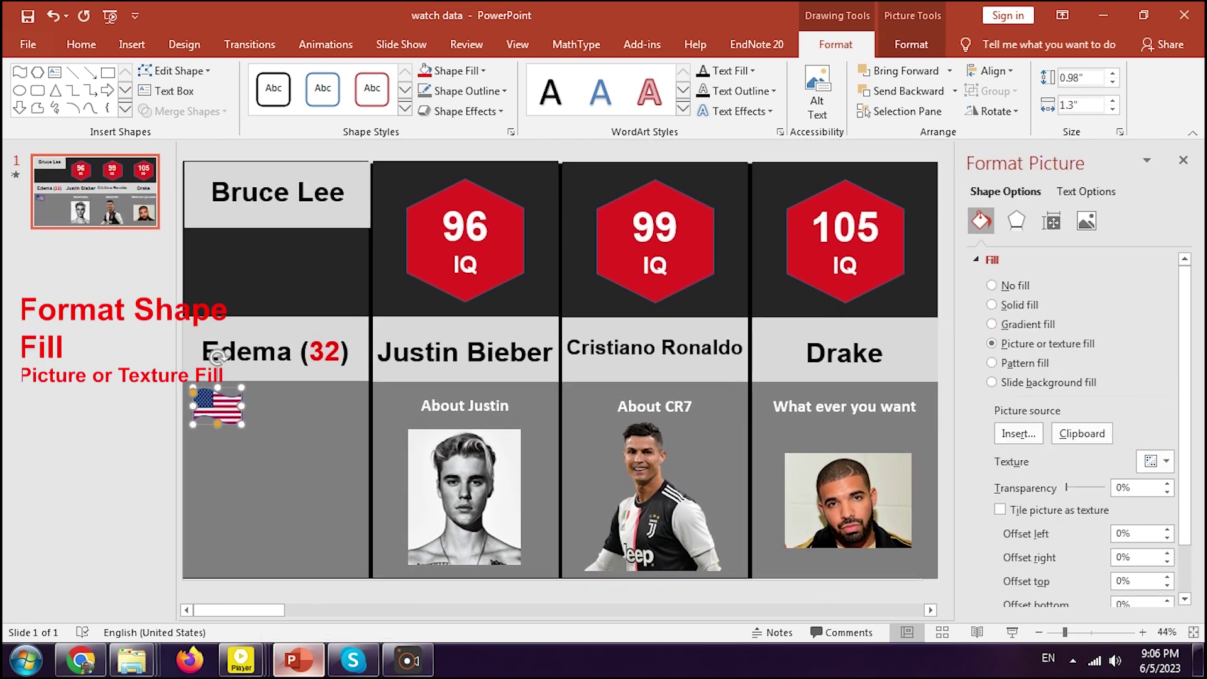
{"action": "left_click", "coordinate": [1017, 433]}
{"action": "left_click", "coordinate": [415, 286]}
{"action": "left_click", "coordinate": [402, 289]}
{"action": "scroll", "coordinate": [402, 289], "scroll_direction": "down", "scroll_amount": 3}
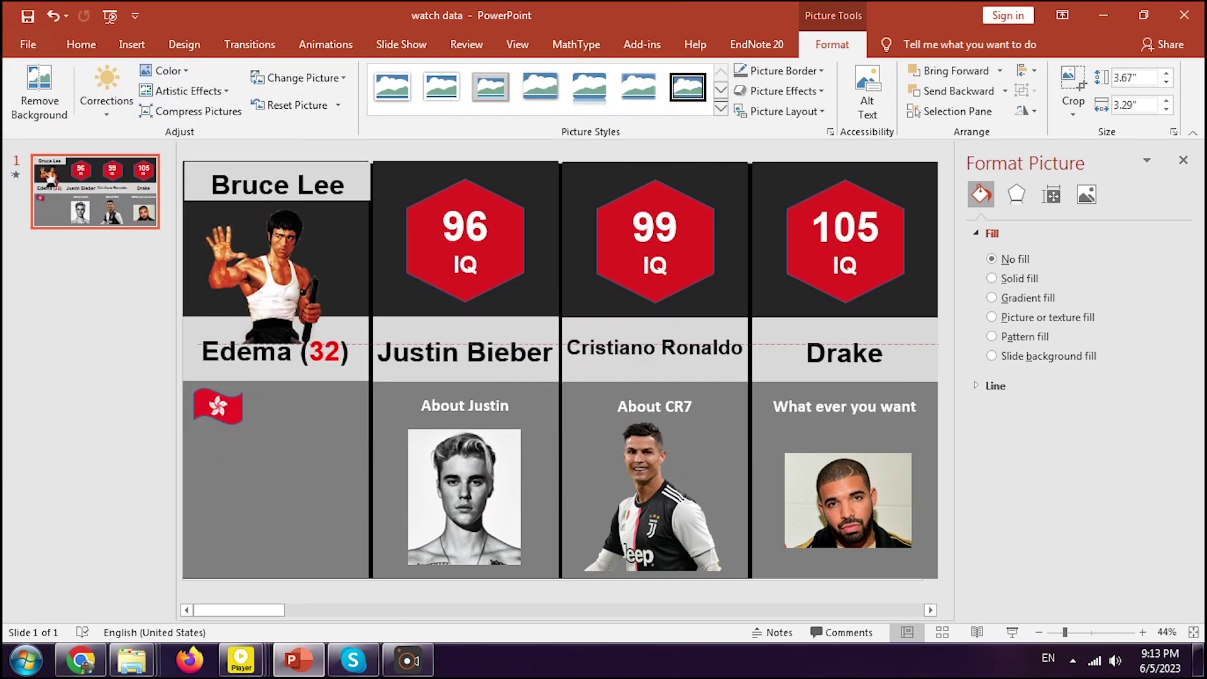
Crop the Bruce Lee photo's lower edge to the dark area and fill the card's lower grey rectangle with white
{"action": "left_click_drag", "start_coordinate": [264, 343], "coordinate": [264, 318]}
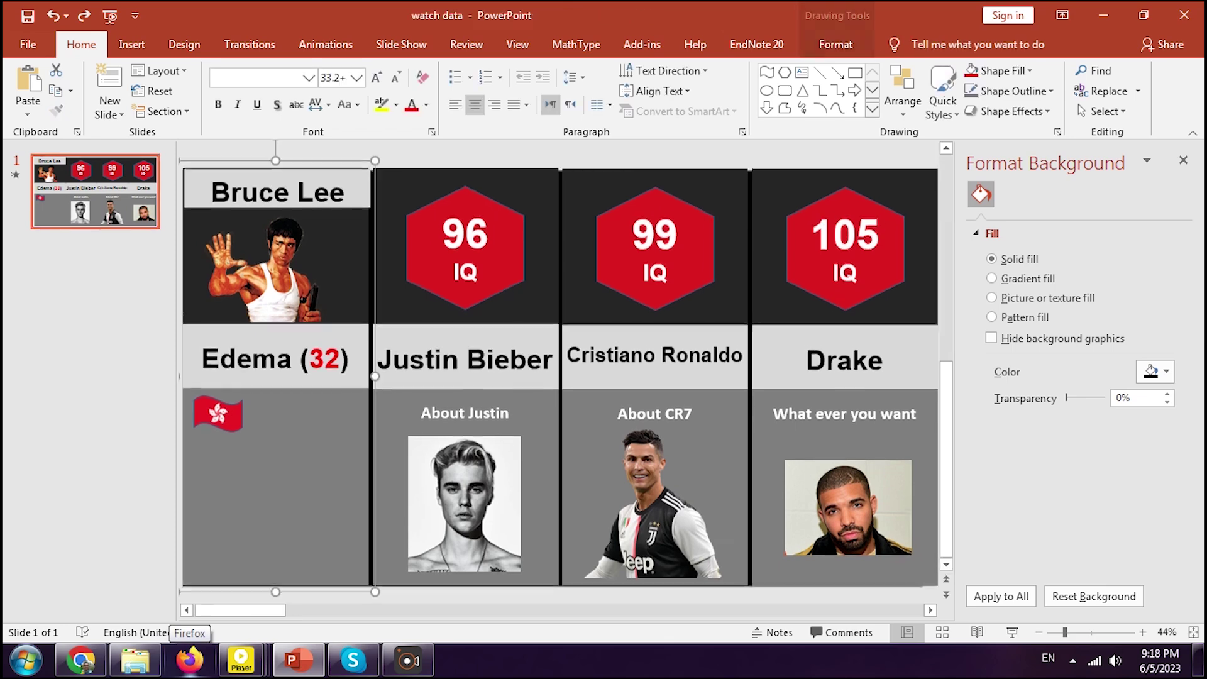
{"action": "left_click", "coordinate": [276, 487]}
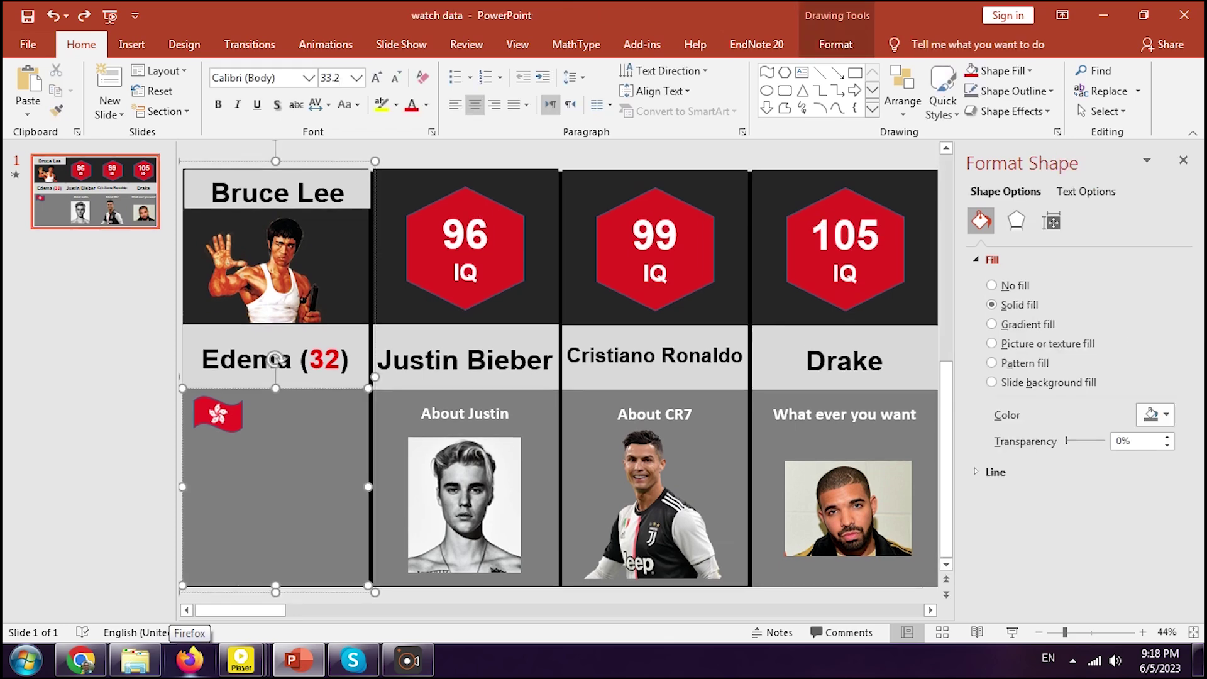
{"action": "left_click", "coordinate": [1156, 414]}
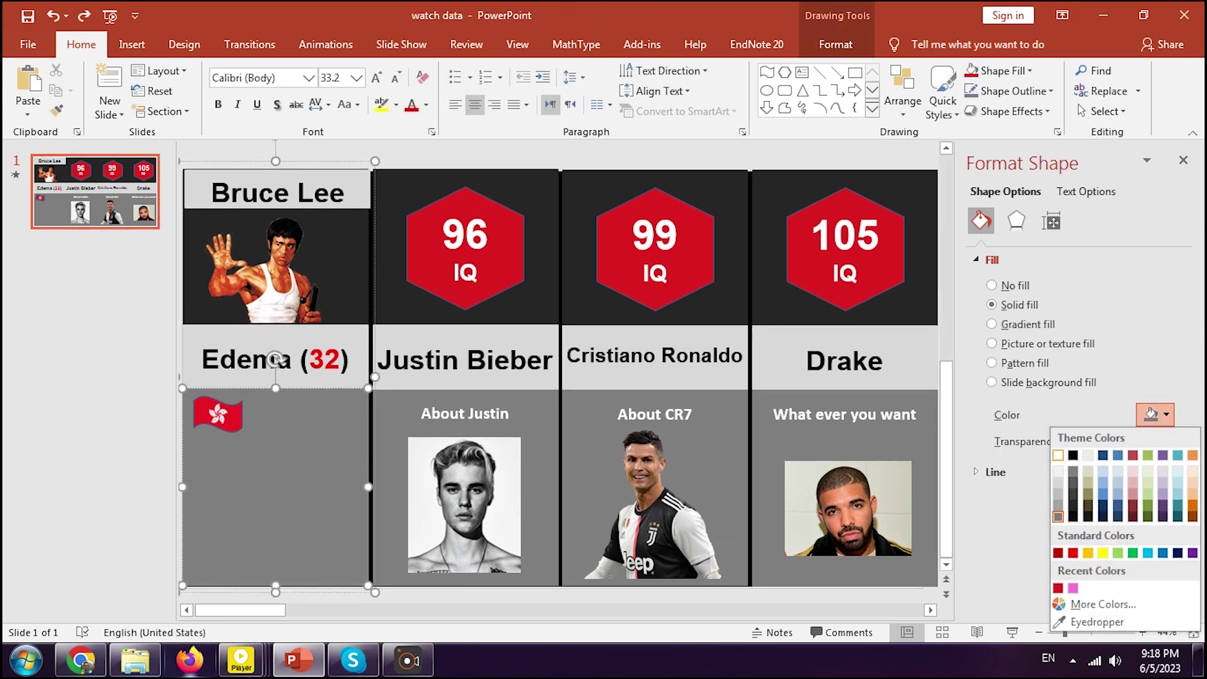
{"action": "left_click", "coordinate": [1057, 455]}
Add the picture of a figure holding its head to the first card and center it in the white area
{"action": "left_click", "coordinate": [134, 660]}
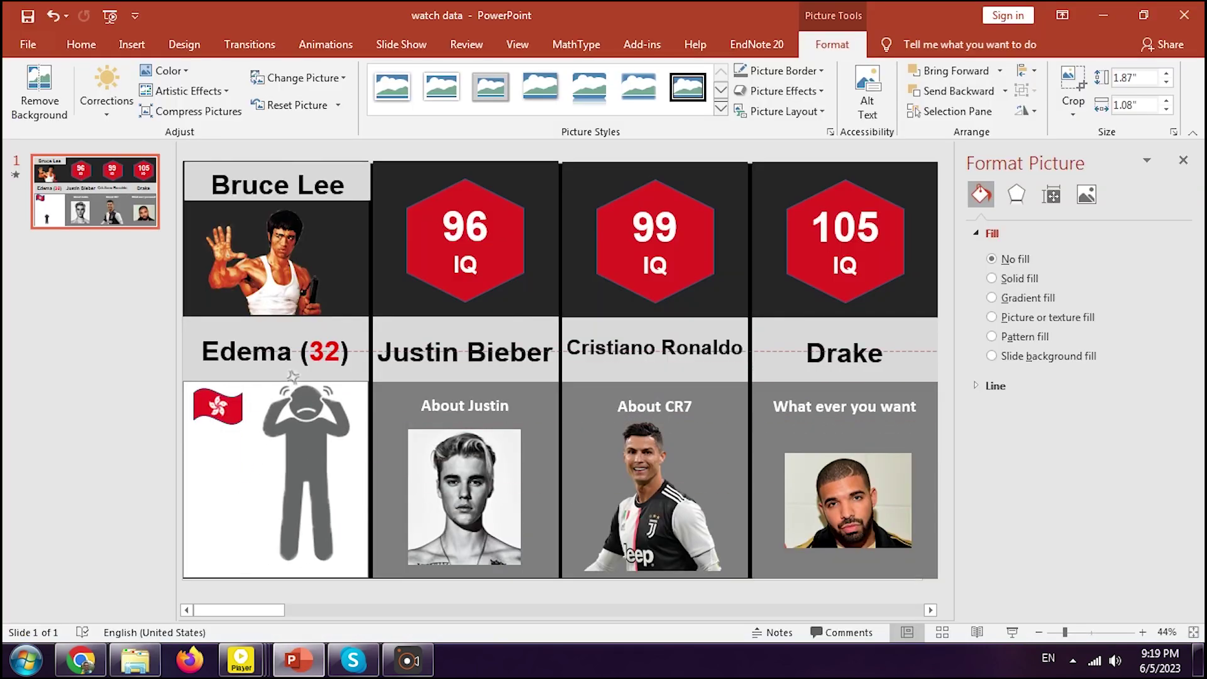
{"action": "left_click_drag", "start_coordinate": [369, 350], "coordinate": [369, 351]}
{"action": "left_click_drag", "start_coordinate": [306, 465], "coordinate": [284, 477]}
{"action": "left_click", "coordinate": [465, 377]}
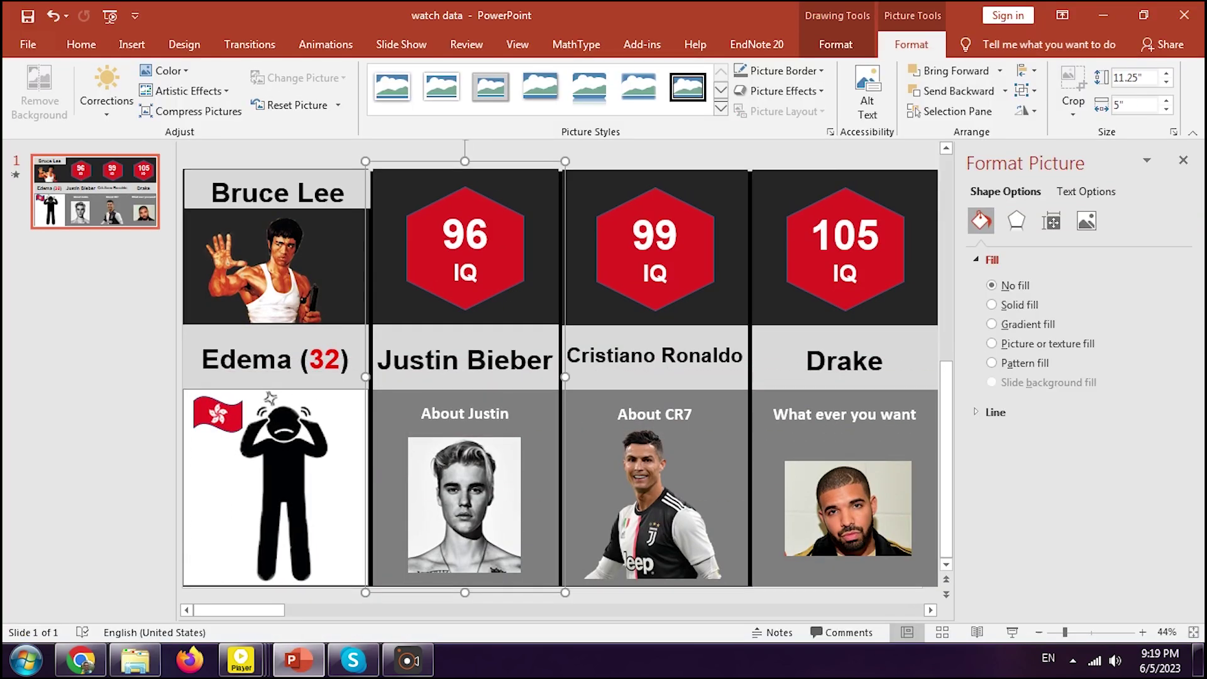